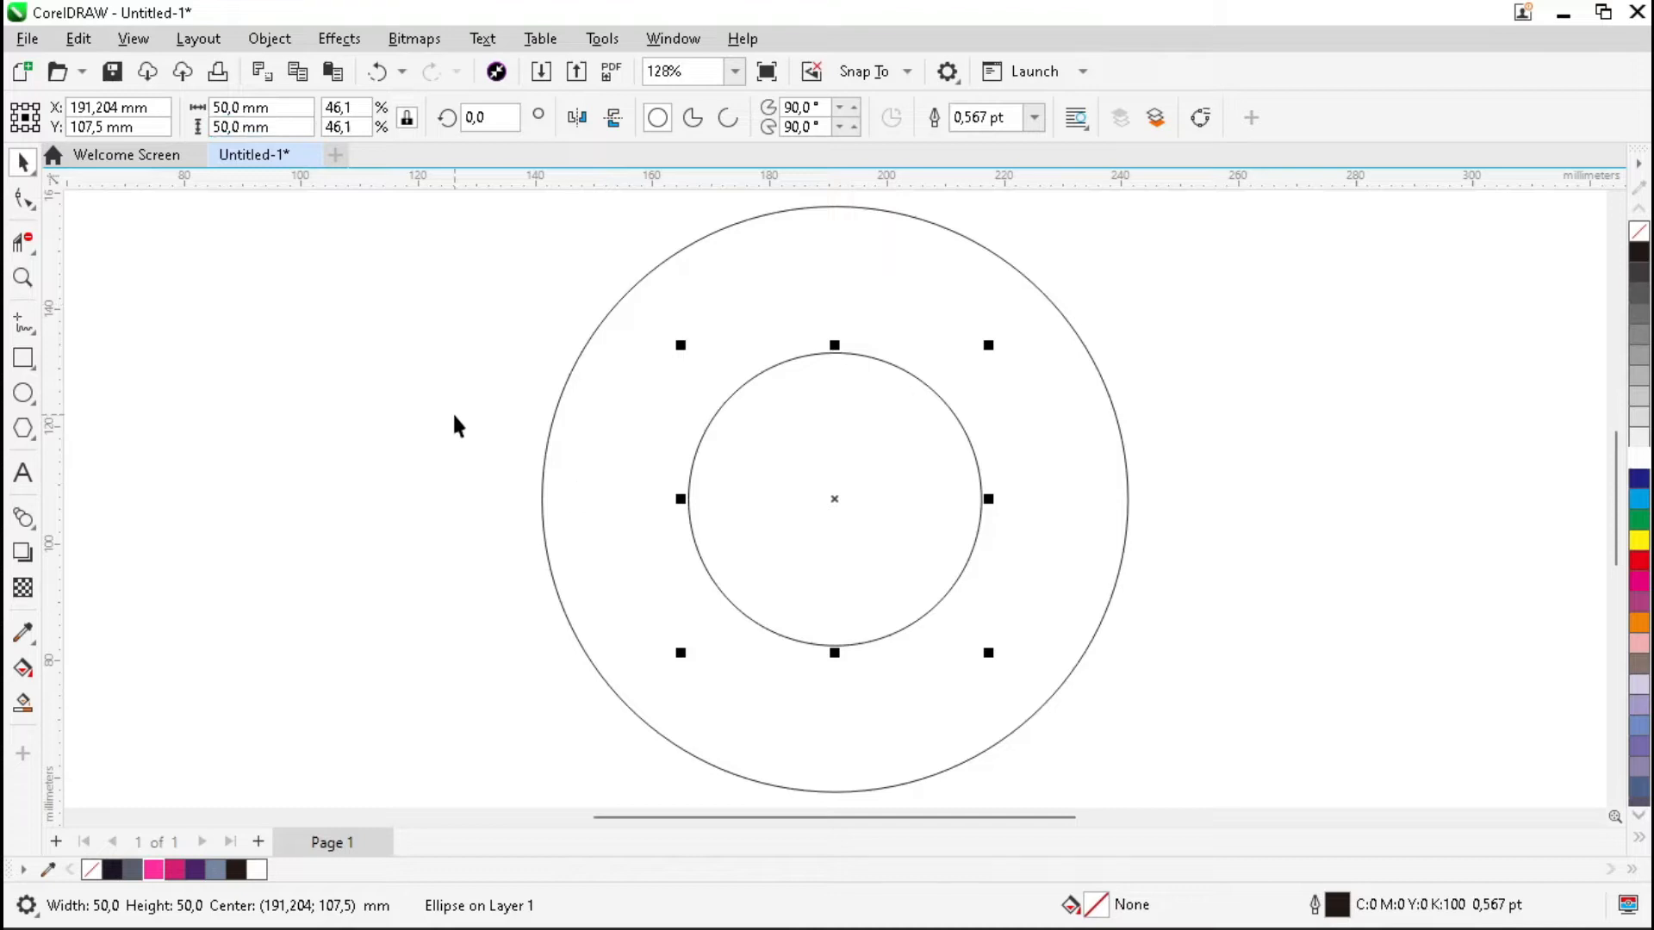
- Draw a rectangle about 17 mm wide and 48 mm high to the left of the two circles
click(26, 361)
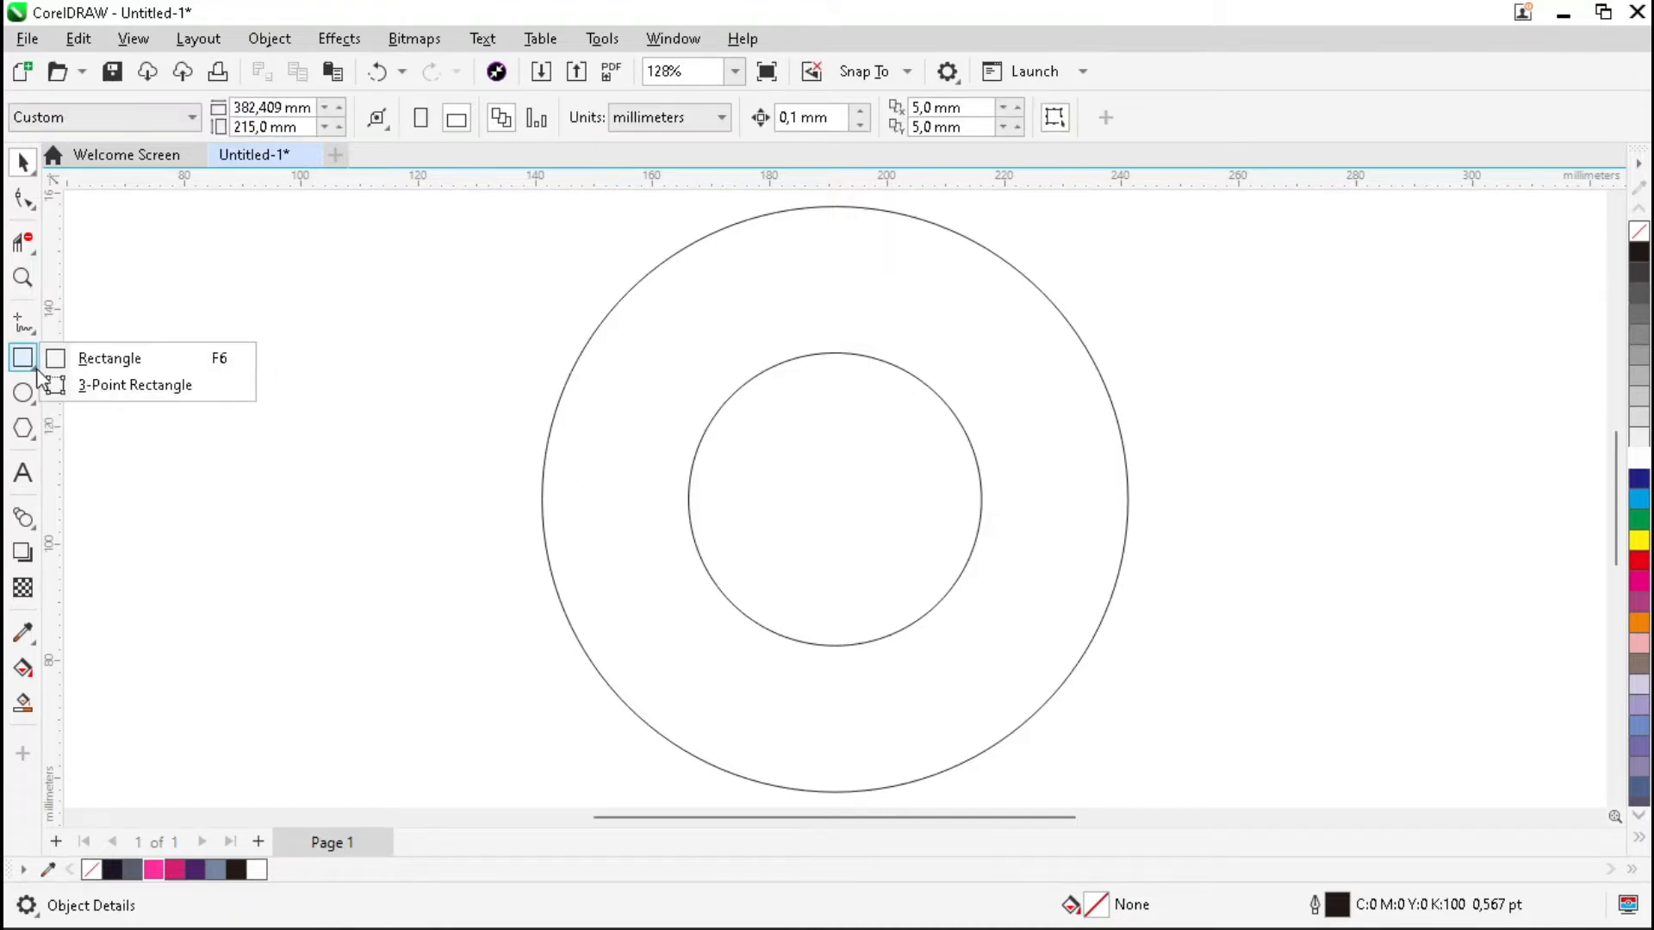
click(149, 366)
drag(347, 310, 450, 591)
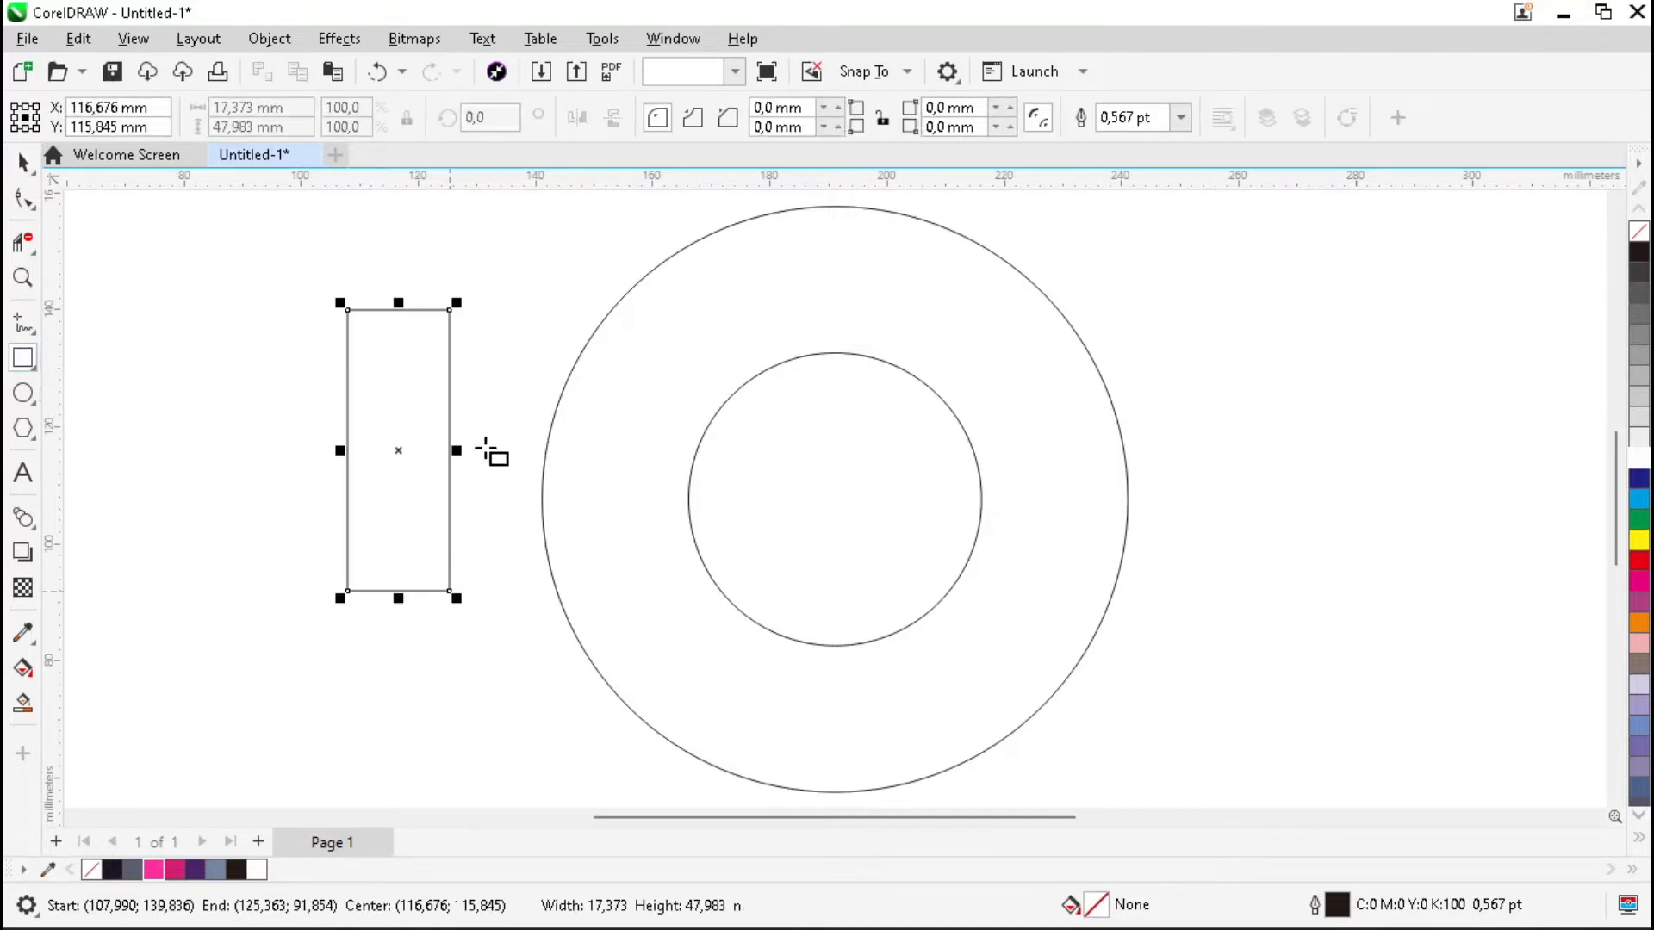
key(space)
- Set the rectangle's size to 25 mm wide and 100 mm high
click(258, 107)
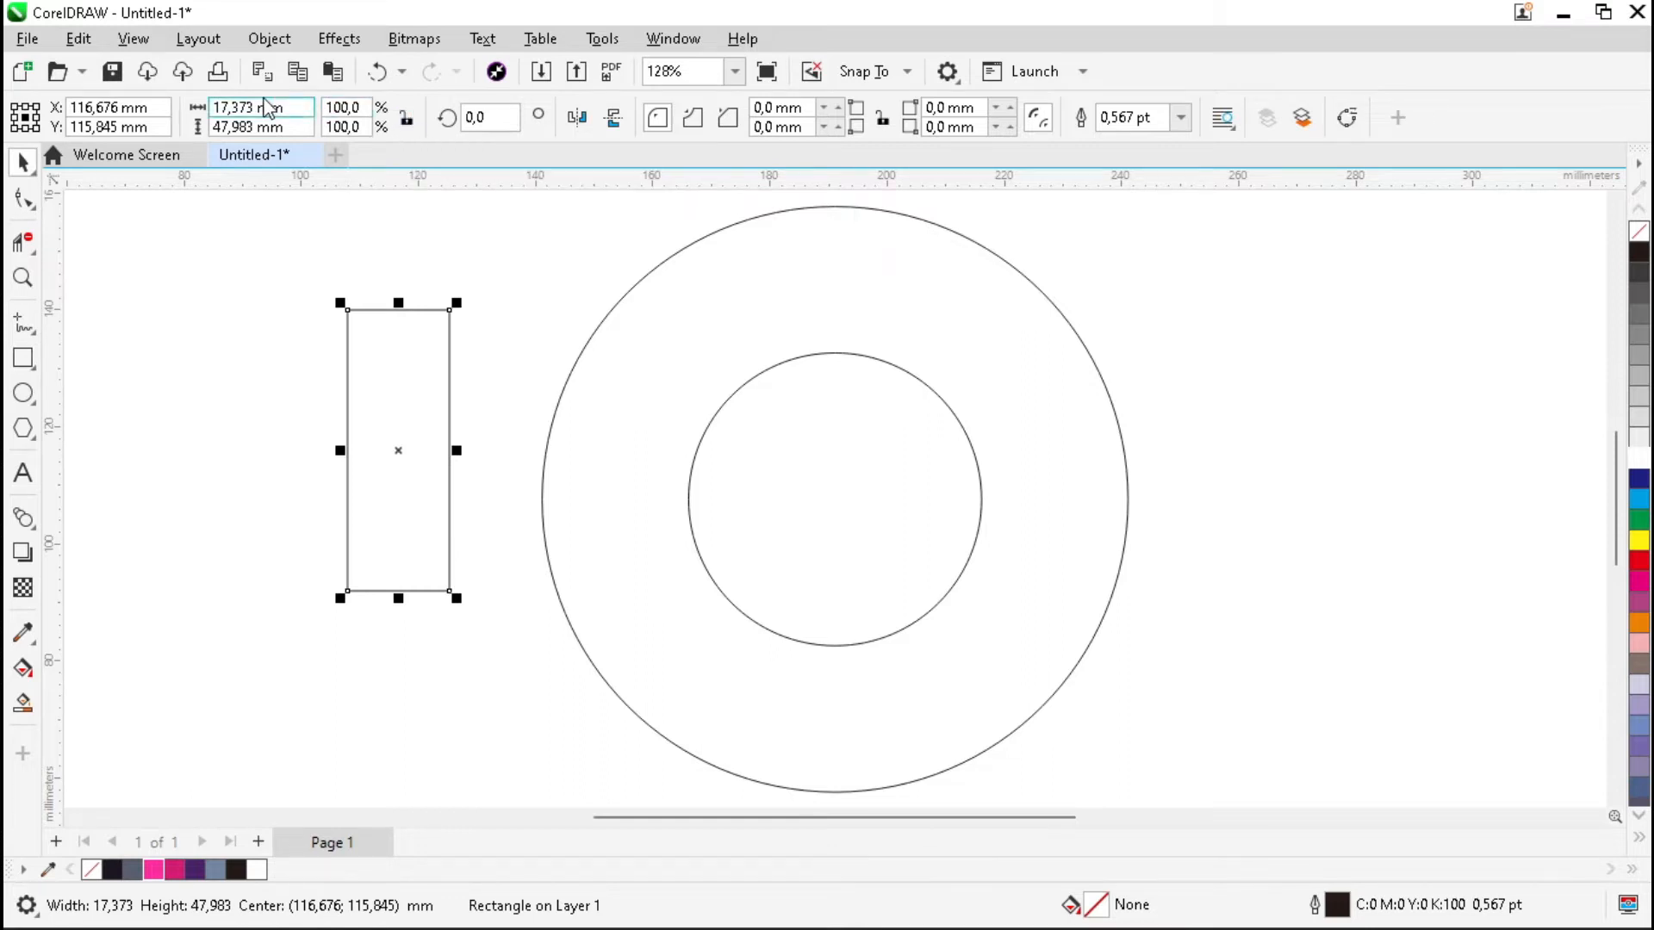
text(25)
drag(268, 111, 216, 107)
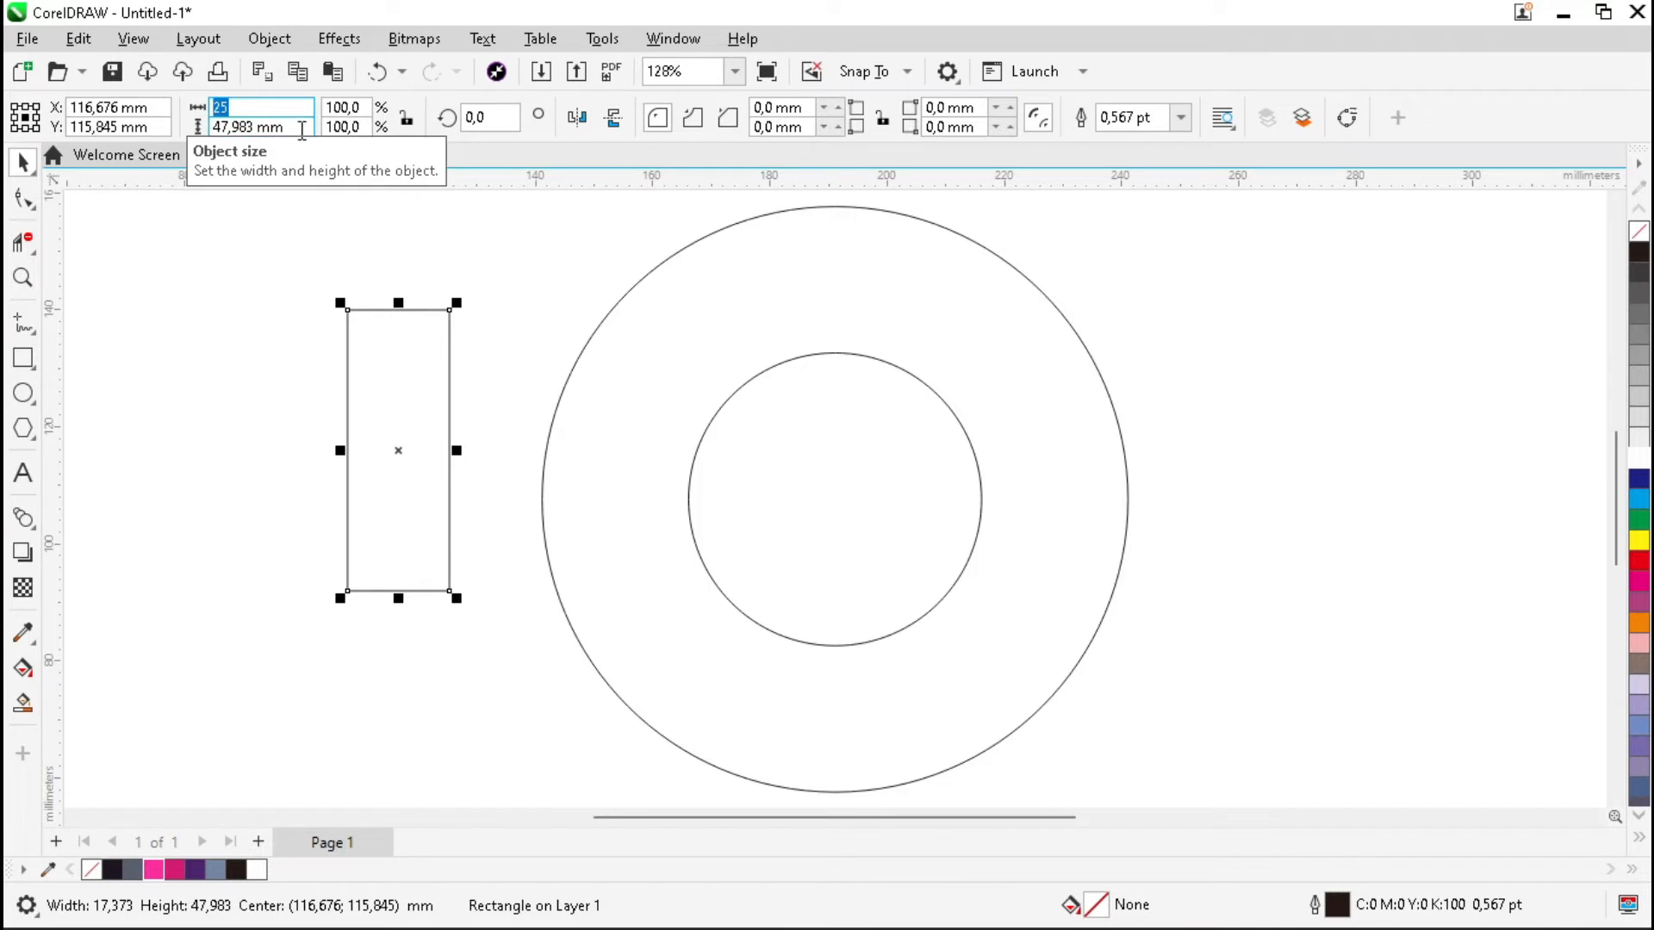
key(Tab)
text(100)
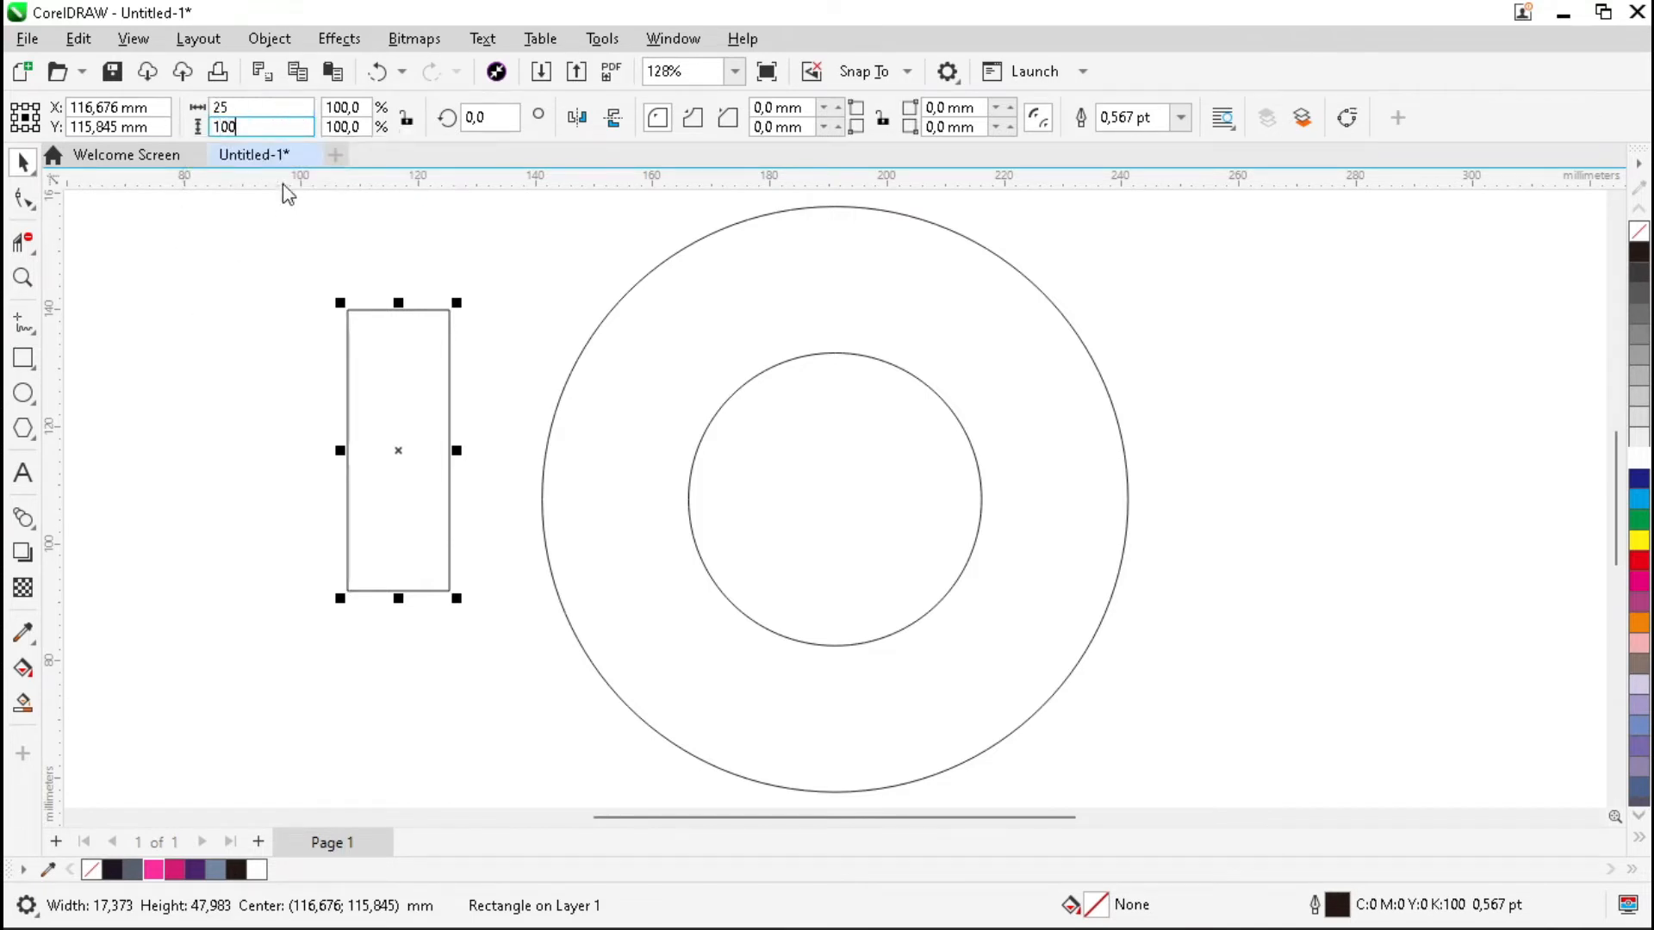
double_click(270, 126)
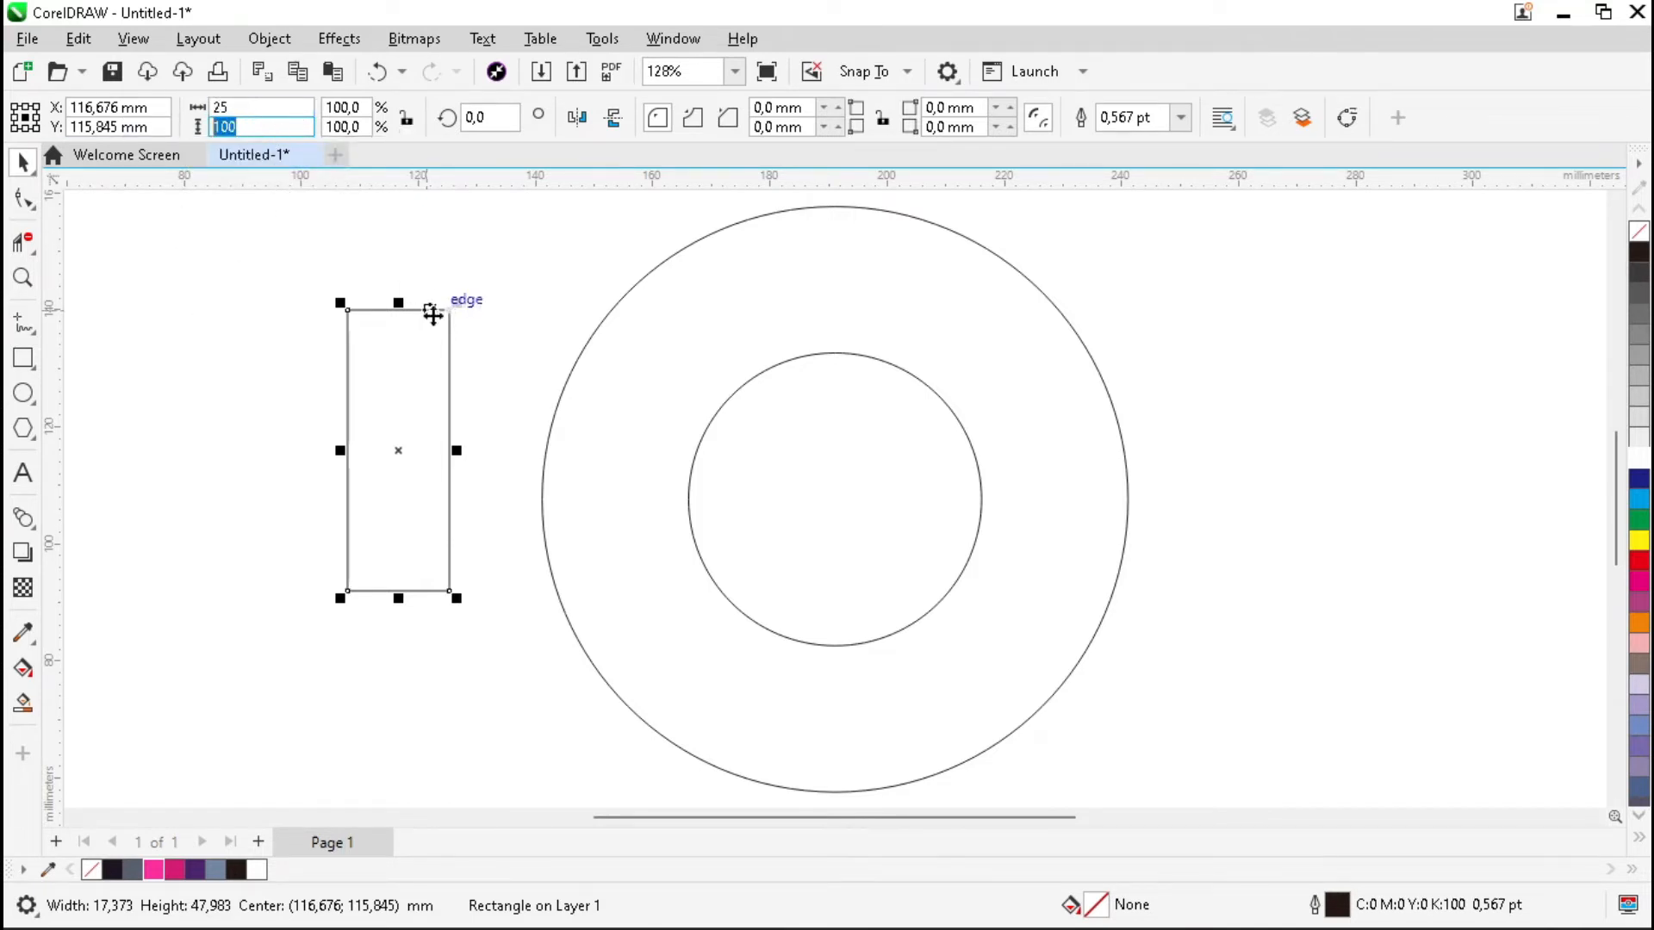
key(Return)
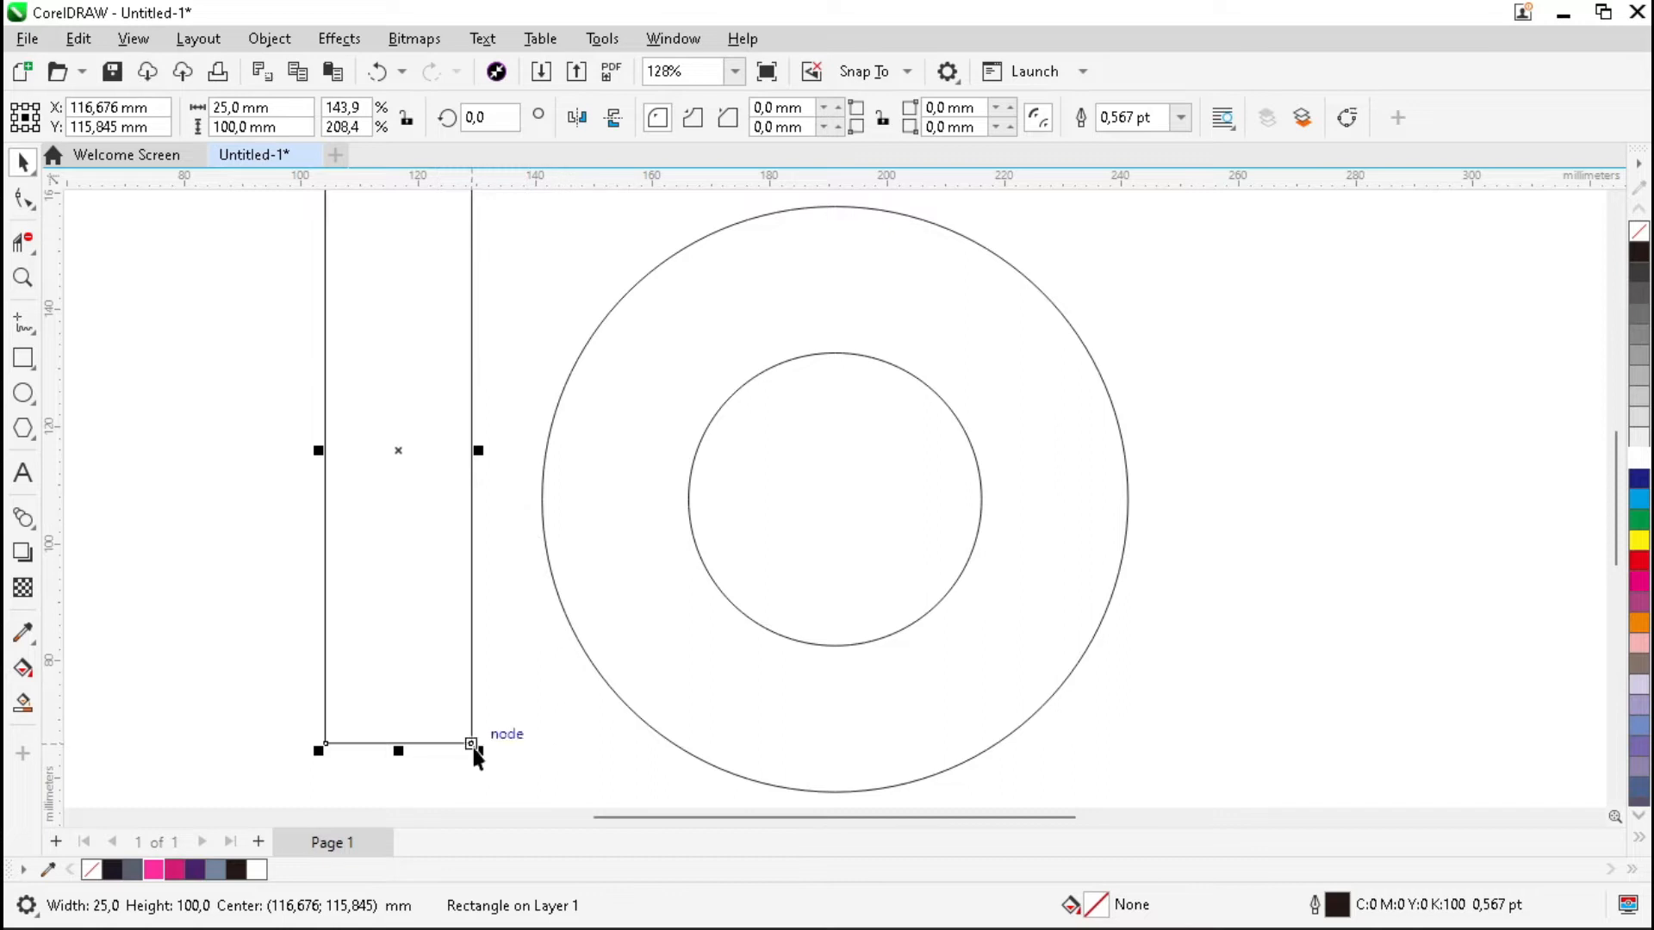
- Move the rectangle so its lower-right corner snaps to the leftmost point of the inner circle
key(F4)
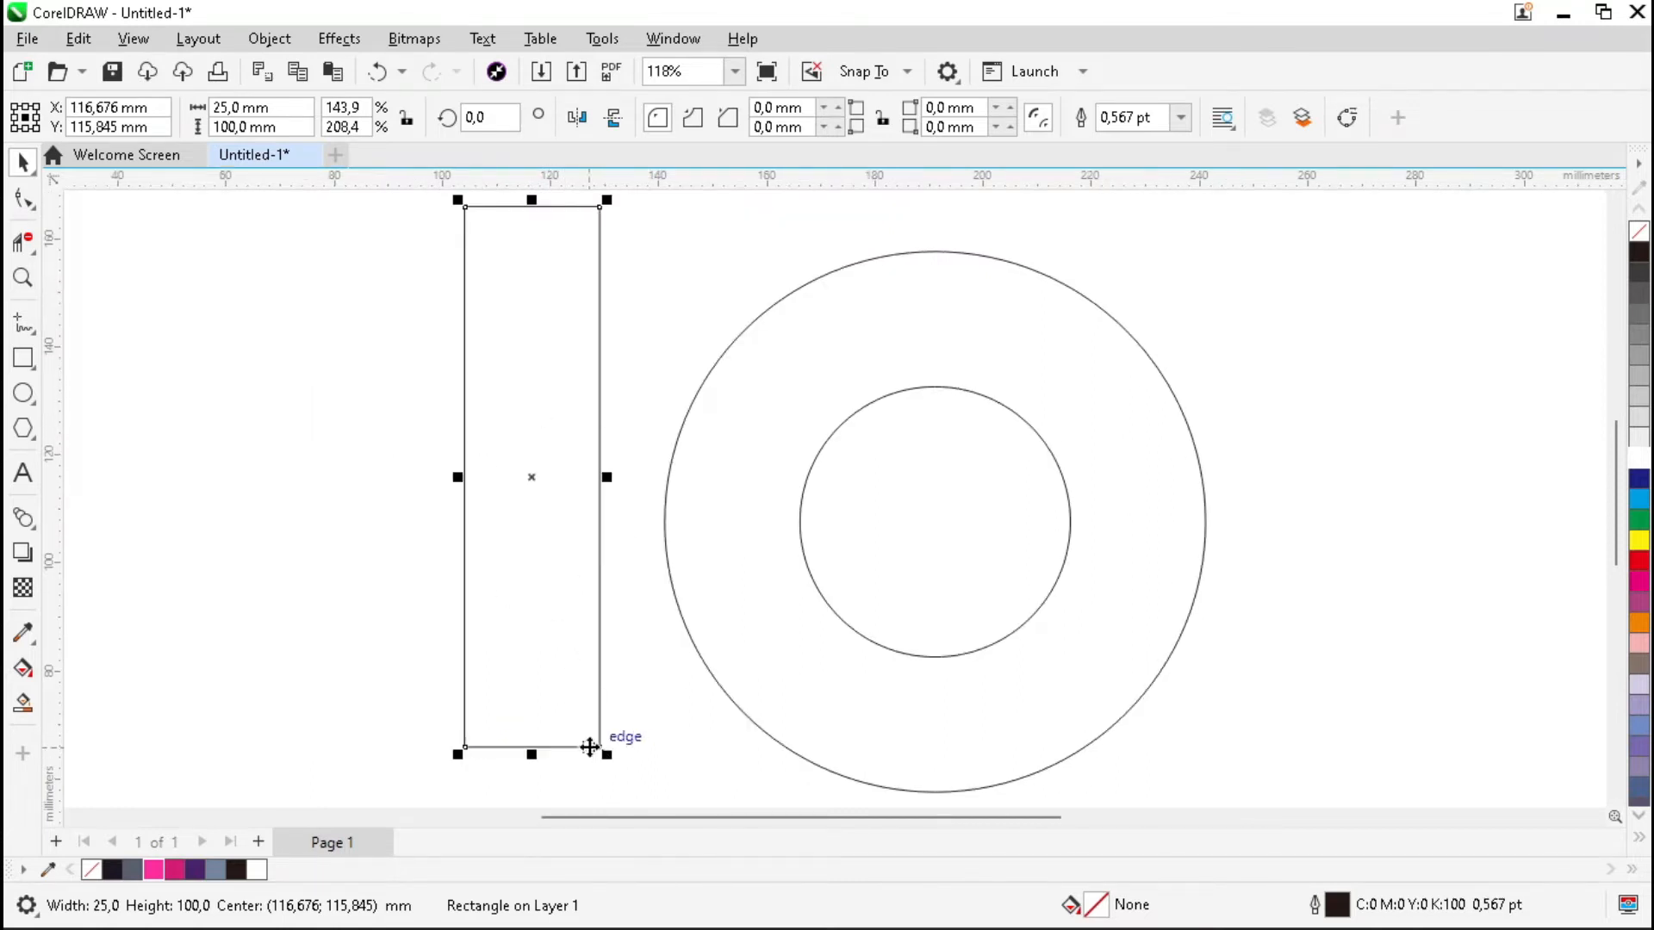
drag(599, 746, 799, 523)
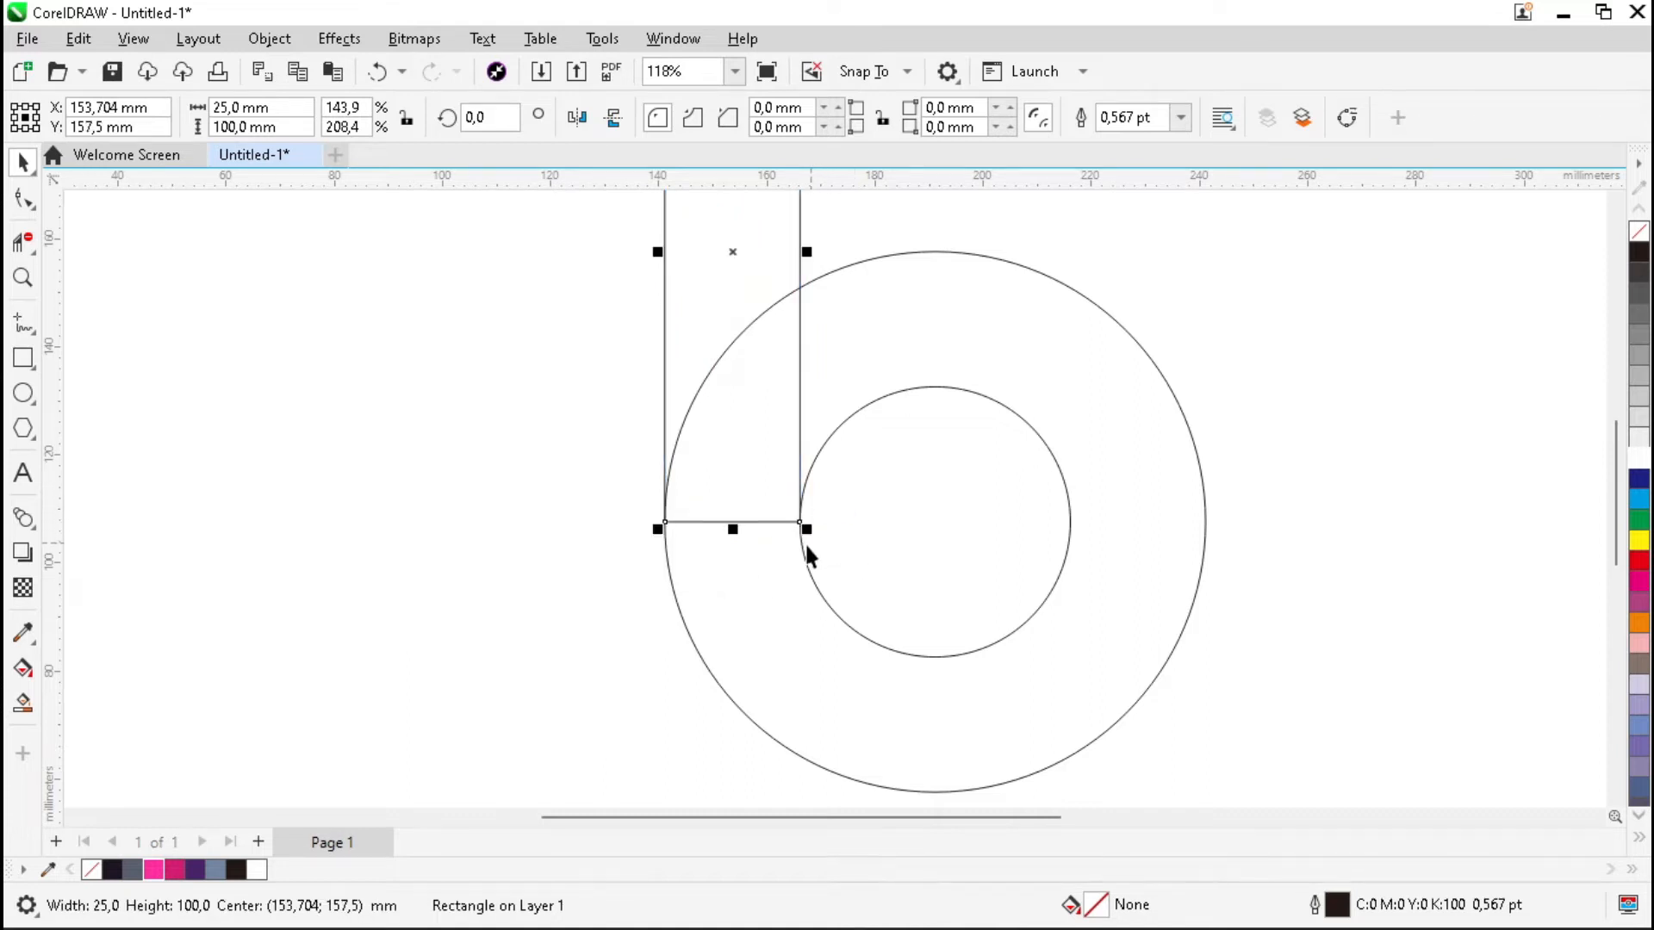
key(F4)
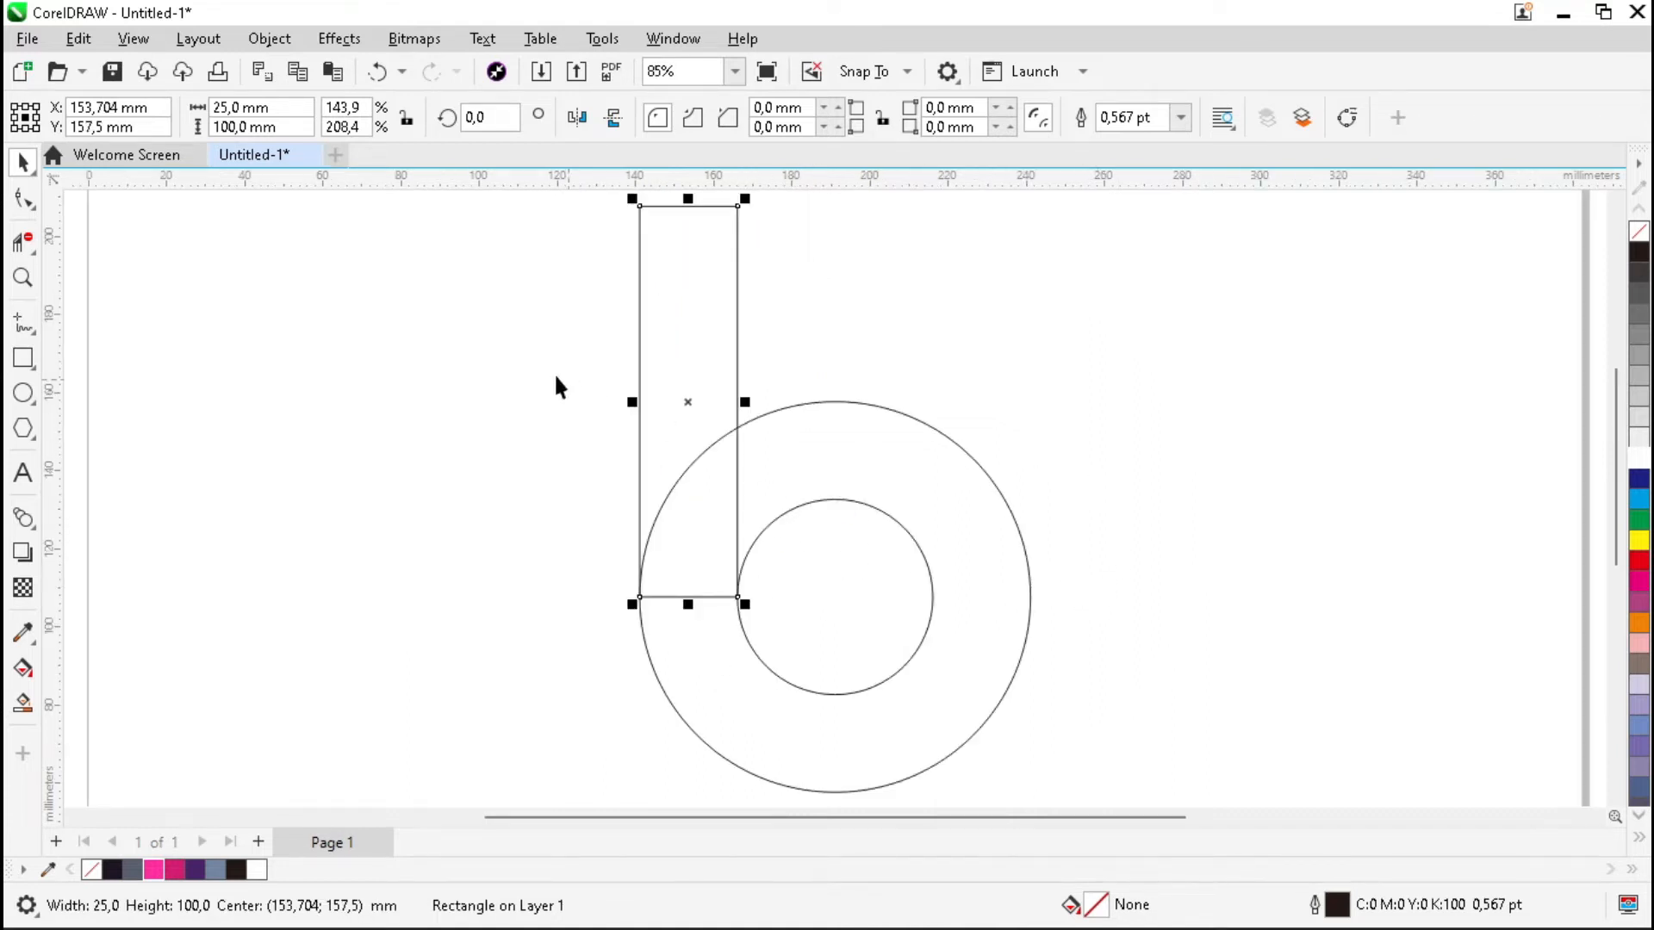
click(512, 367)
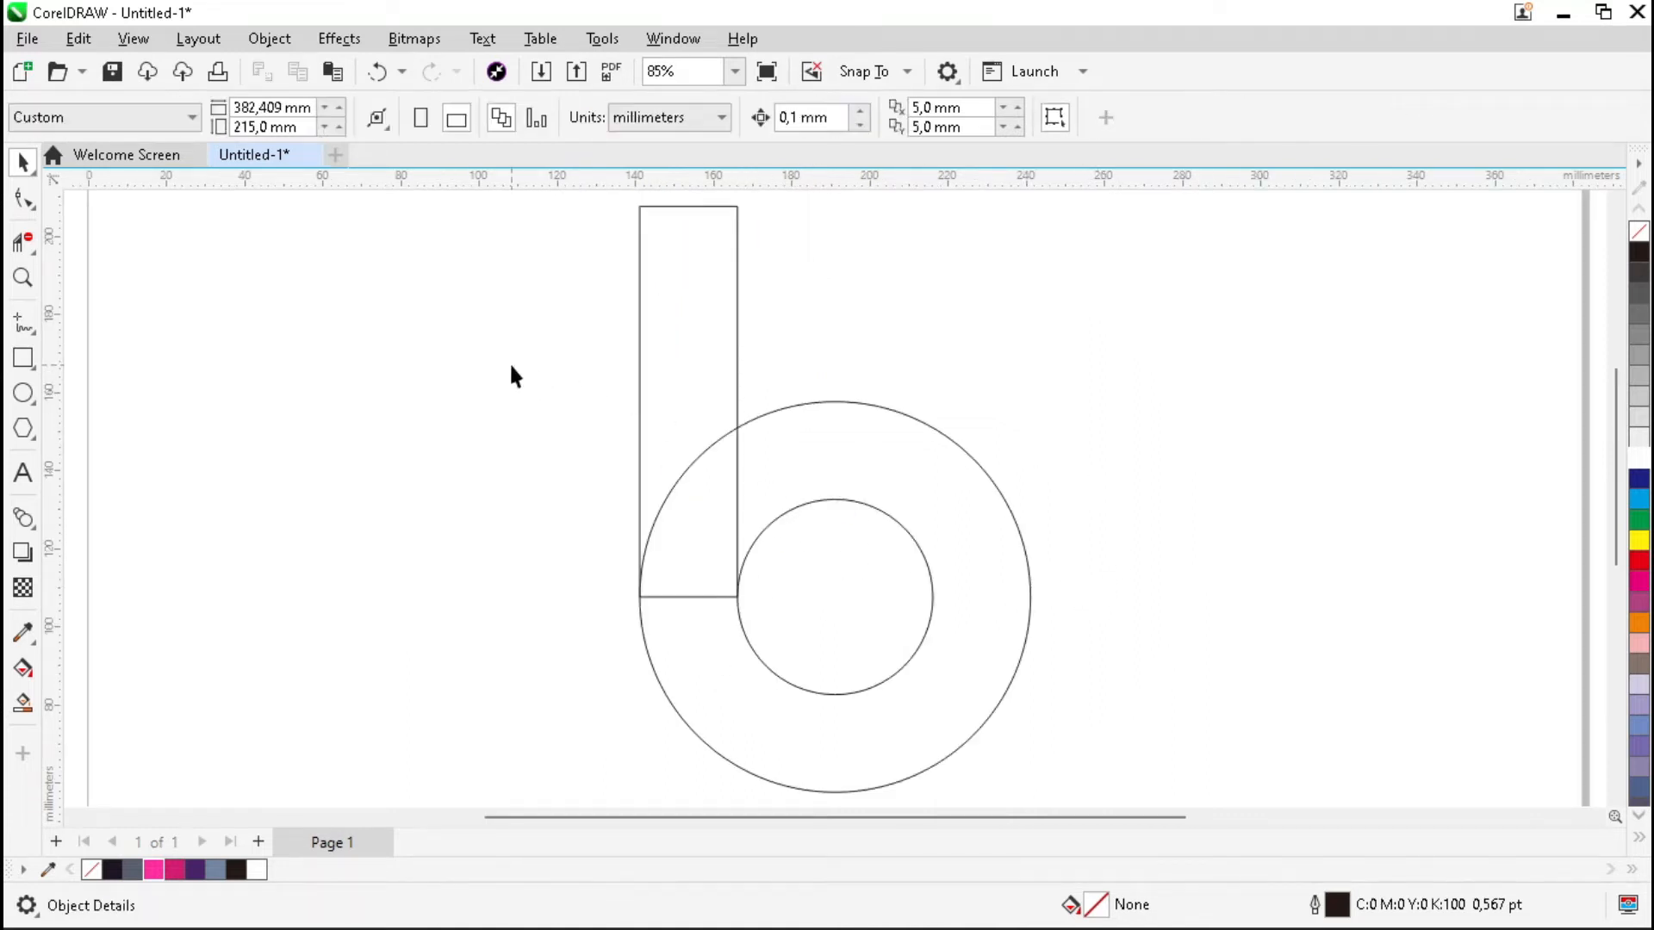
- Draw a straight diagonal line from the rectangle's upper-left corner to the upper-right edge of the outer circle
click(33, 332)
click(149, 355)
click(639, 207)
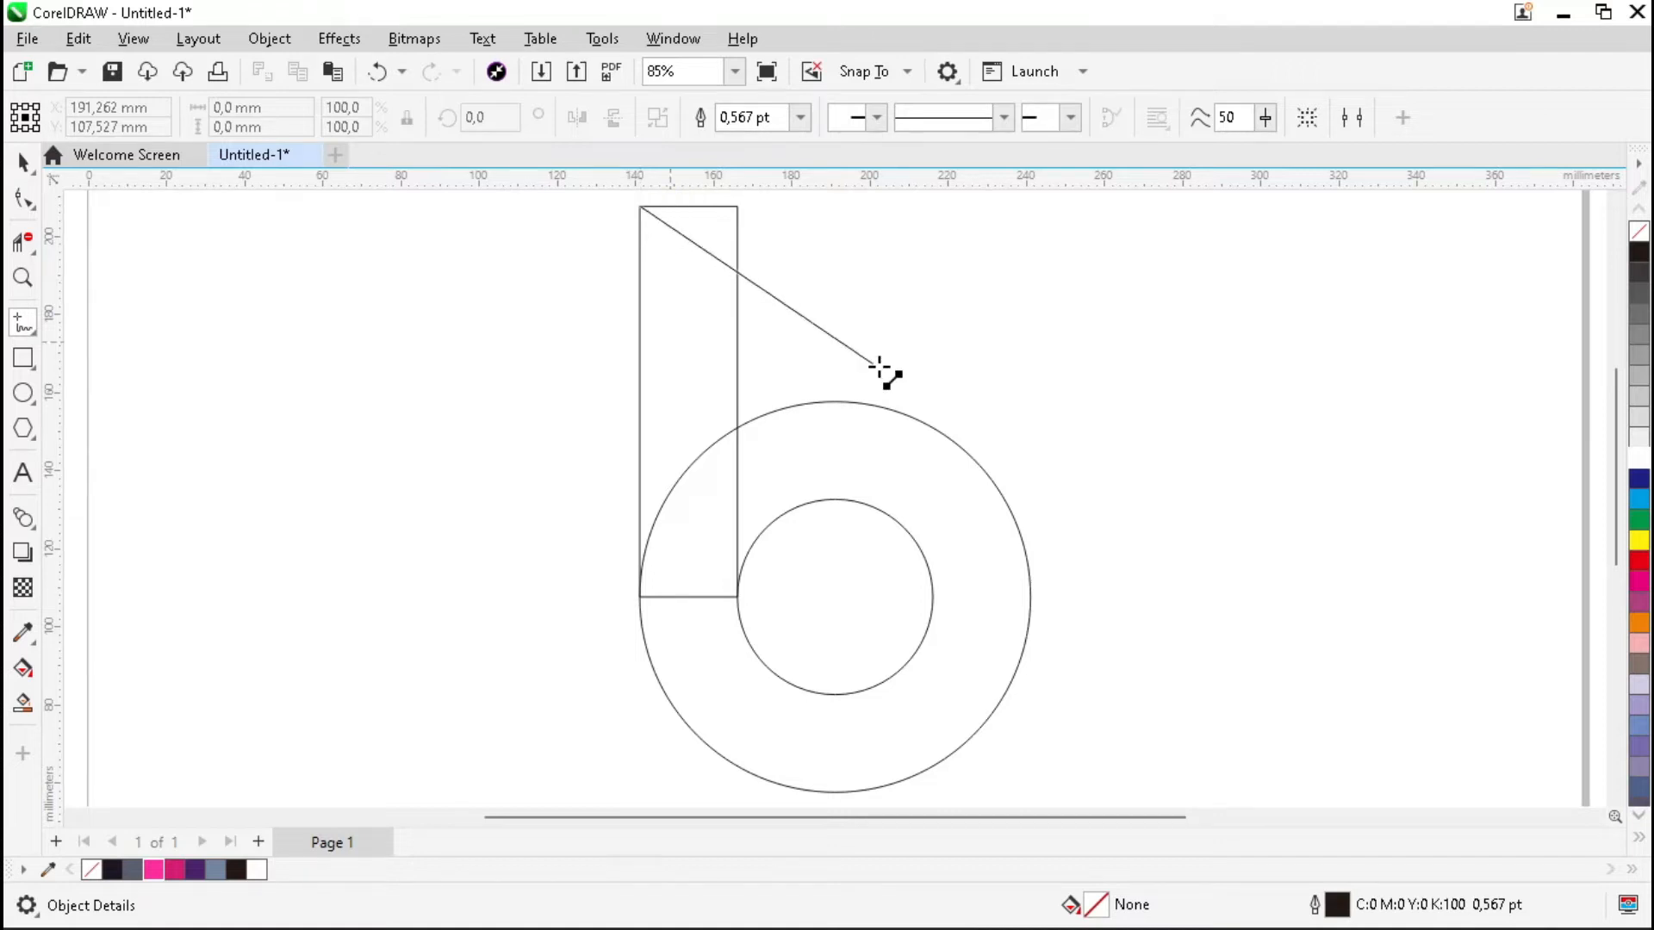
click(953, 437)
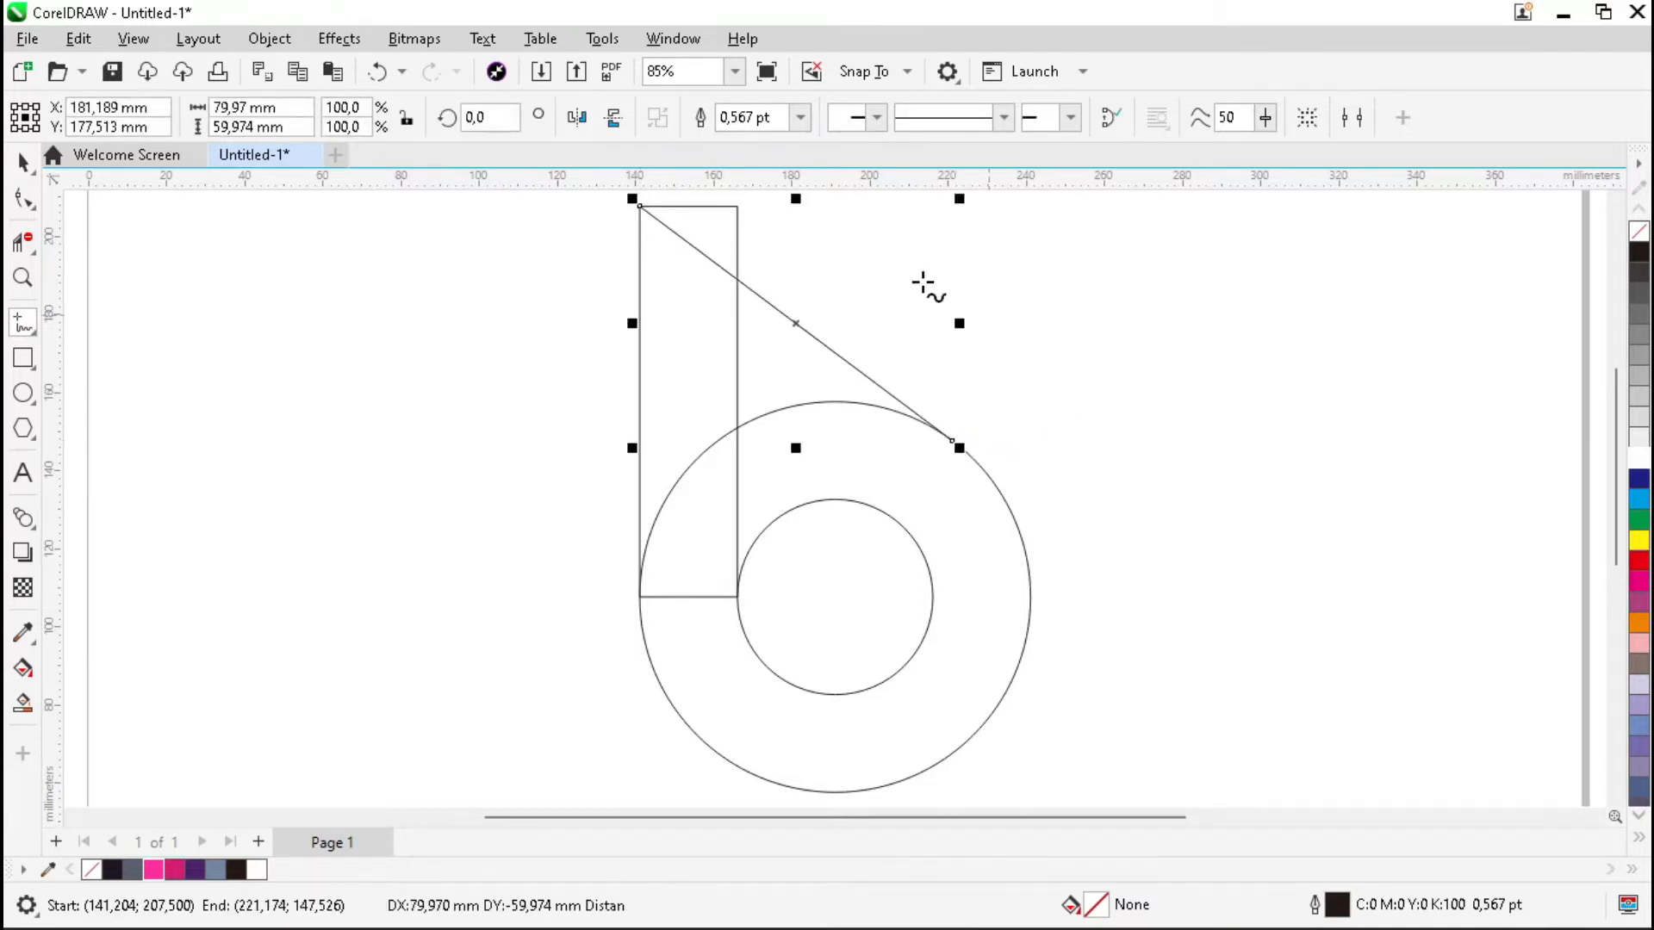
- Draw a vertical line about 67 mm long just right of the rectangle, crossing the upper-left arcs of both circles
click(766, 337)
click(767, 600)
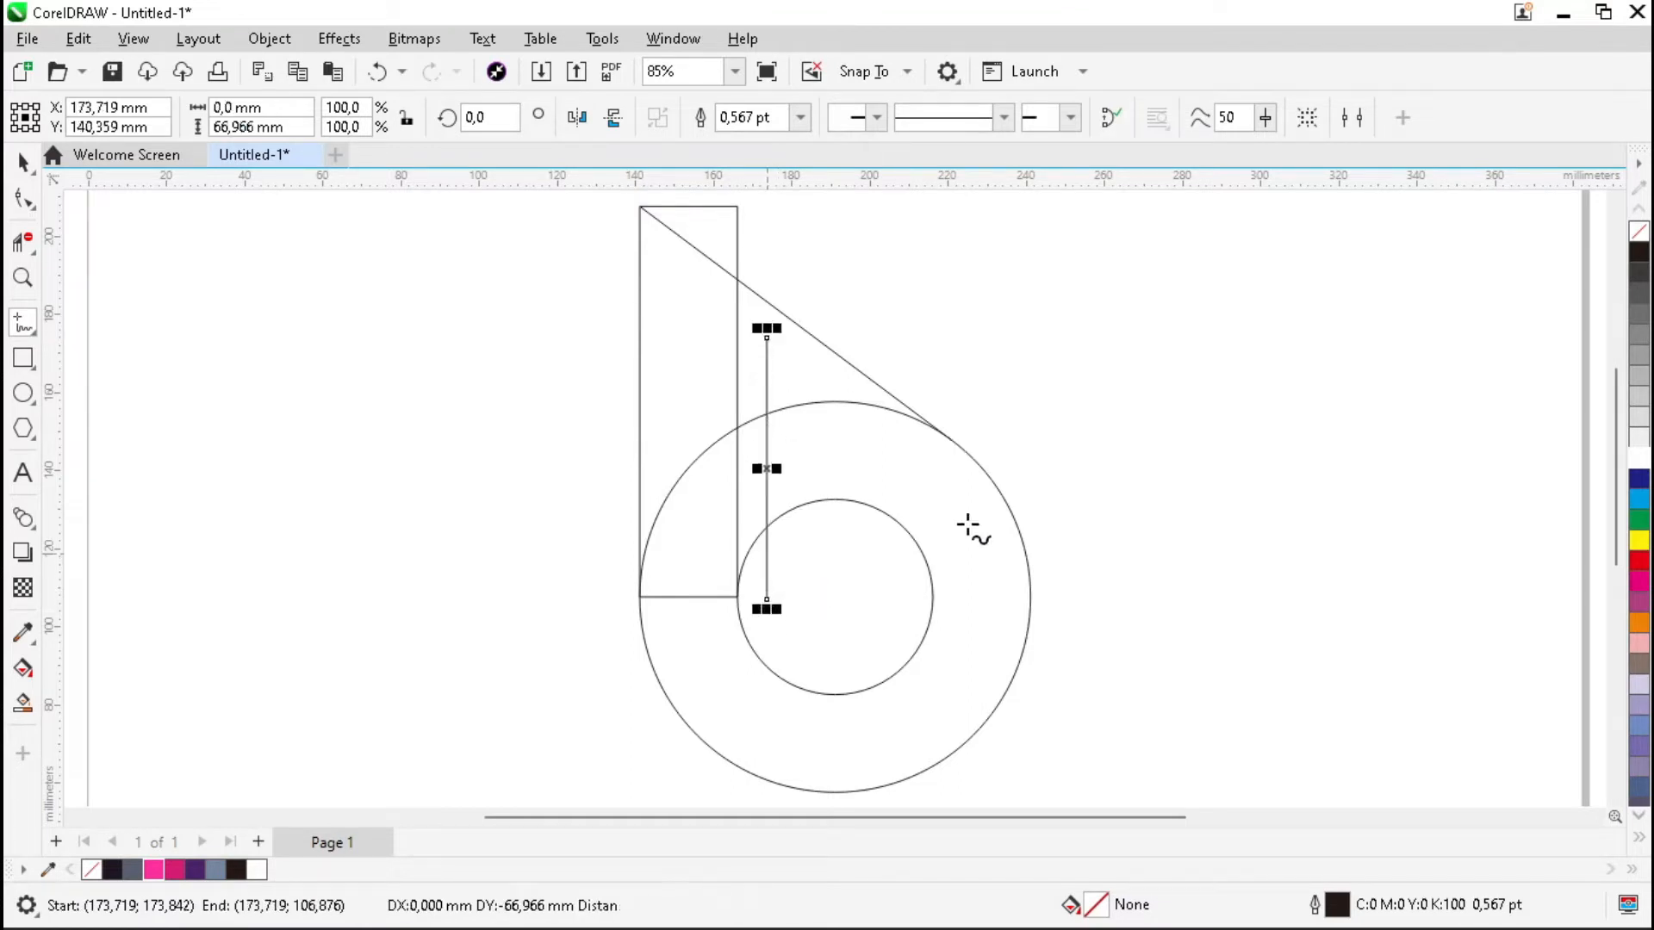
key(space)
click(503, 472)
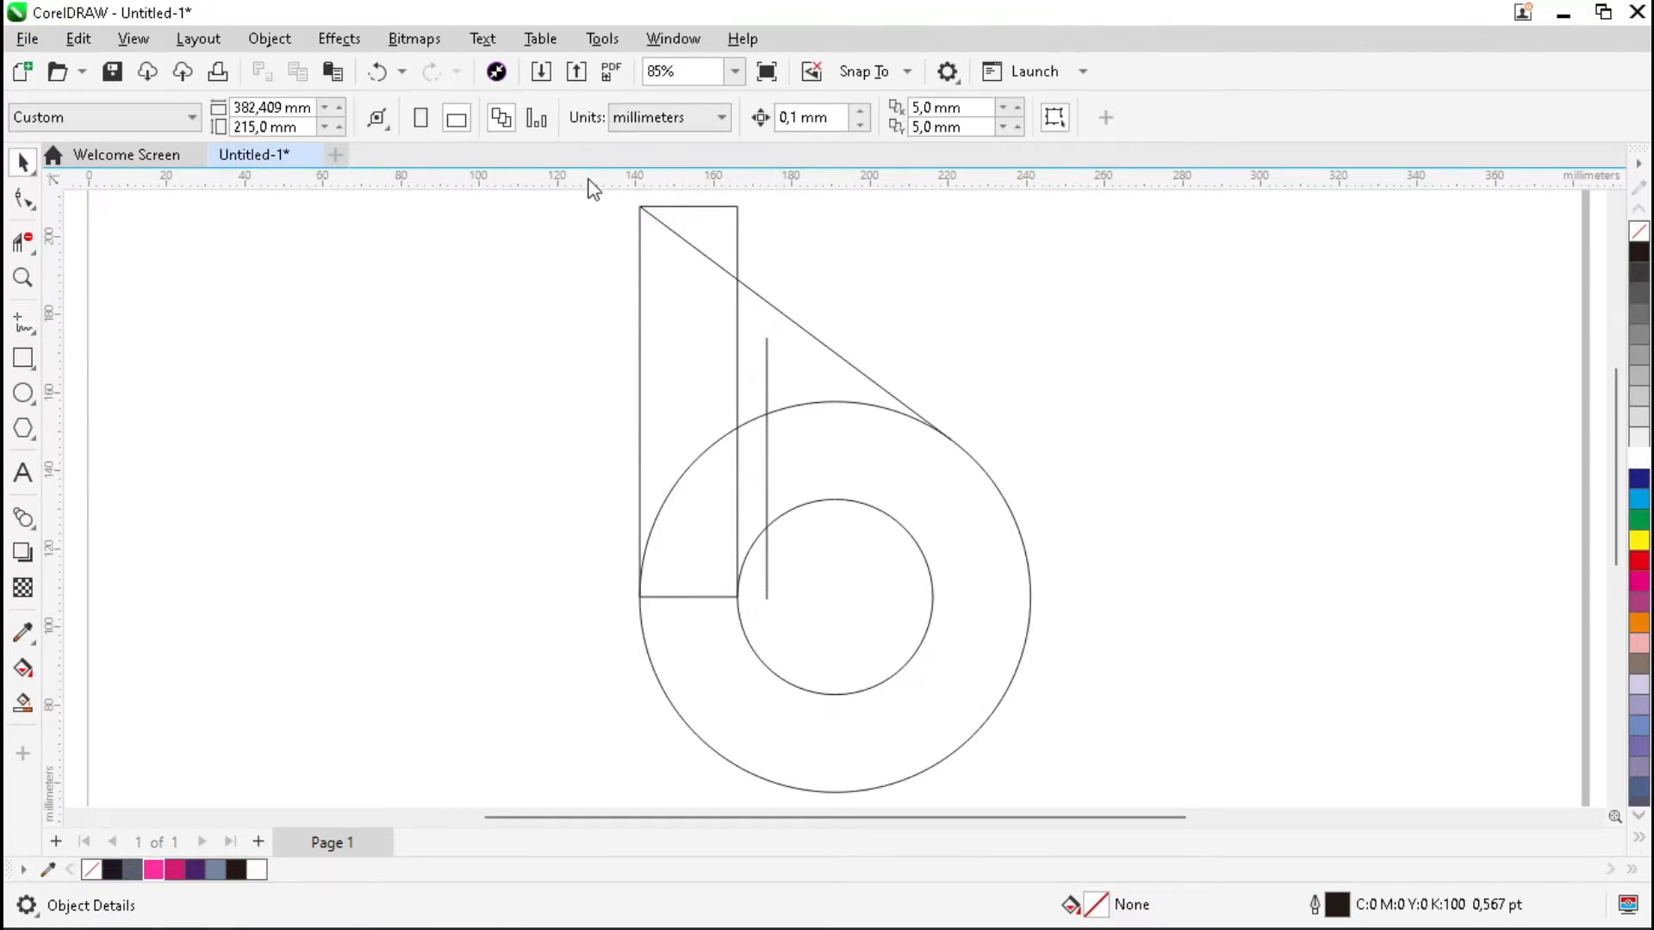
- Place a copy of the diagonal line straight below the original, starting on the rectangle's left edge and meeting the short vertical line's top
scroll(676, 220, up, 3)
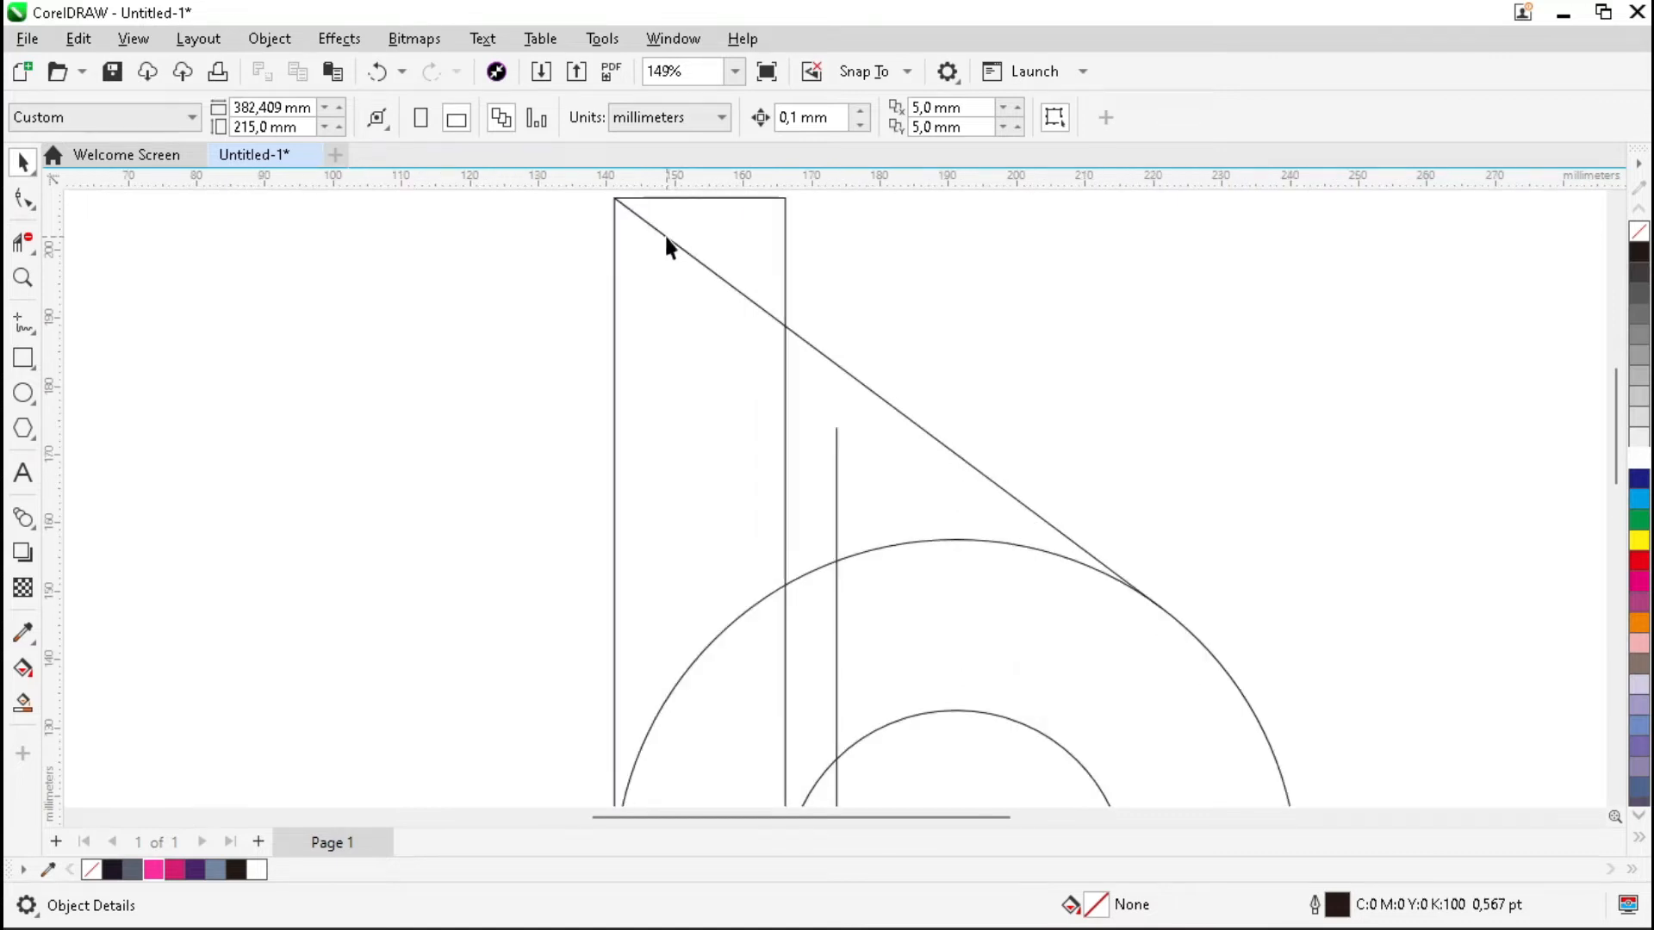
click(670, 243)
drag(614, 199, 614, 260)
click(1098, 305)
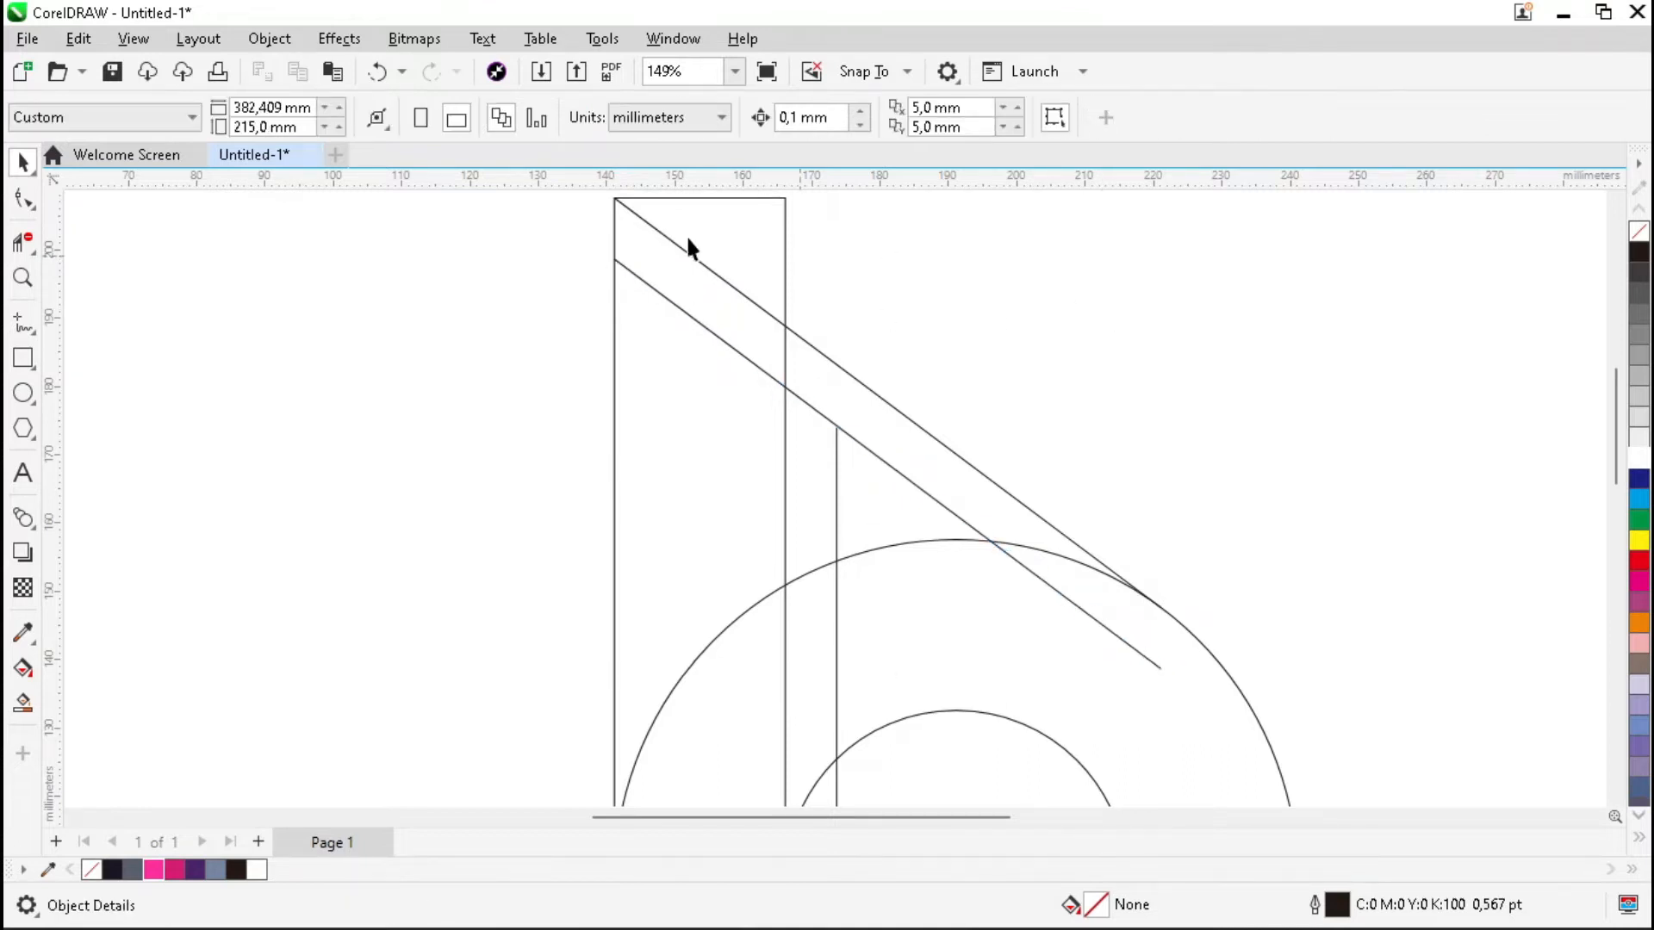
scroll(731, 392, down, 2)
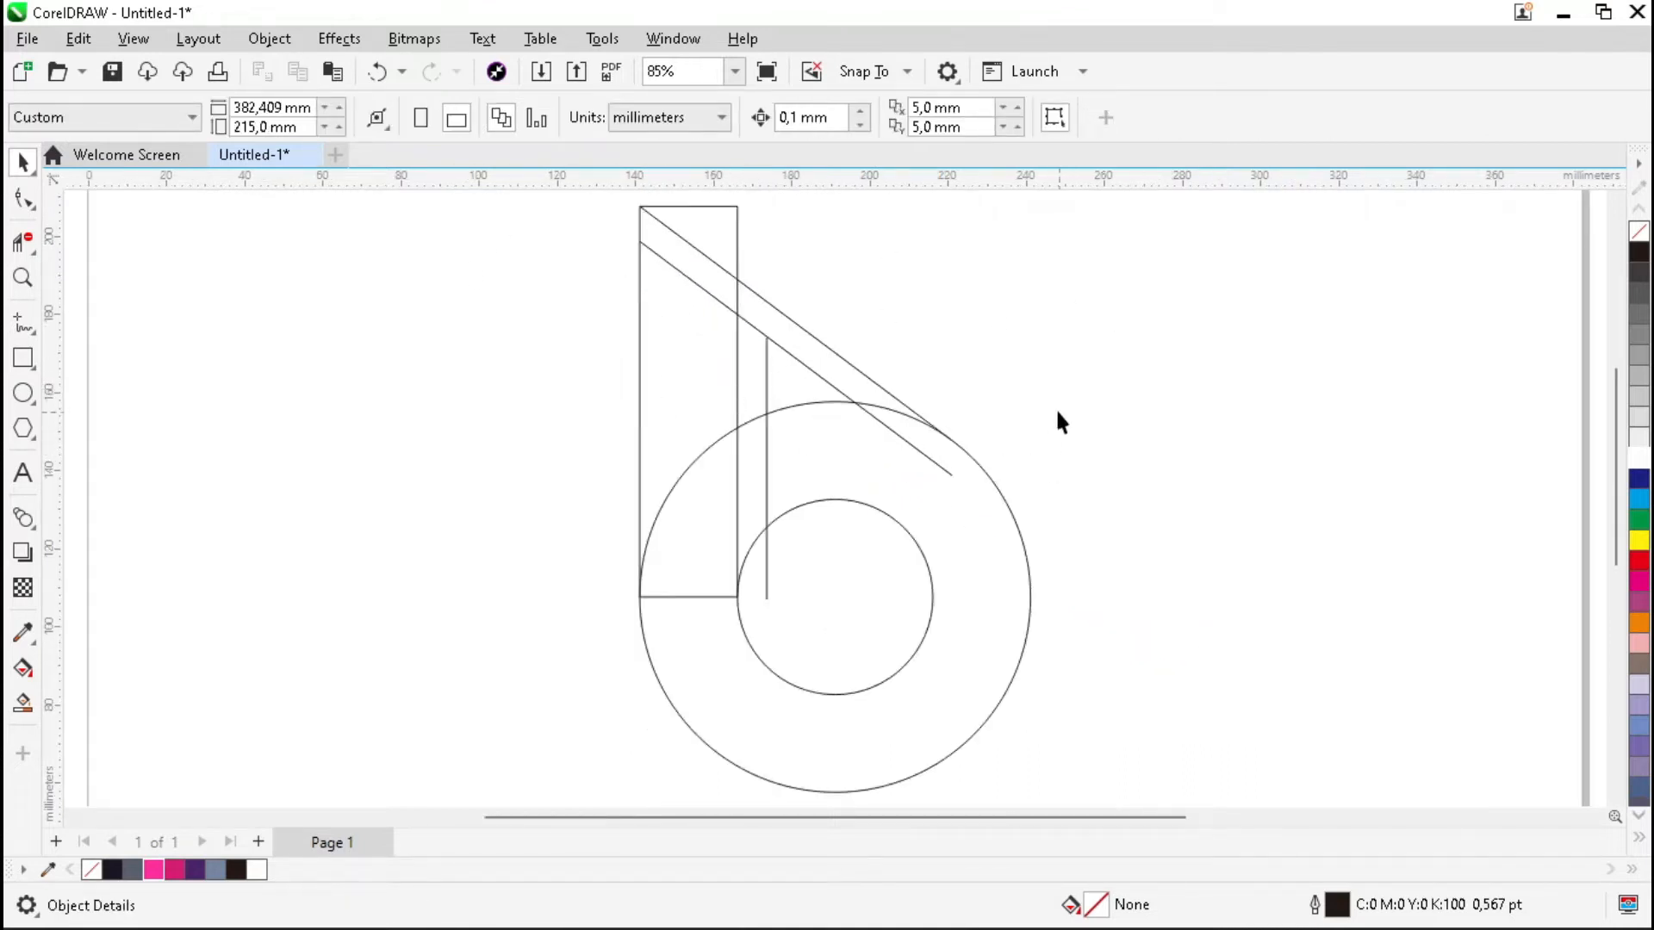
- Remove the overlapping line, rectangle and circle segments with Virtual Segment Delete, leaving a lowercase b outline with a diagonally cut stem
click(38, 253)
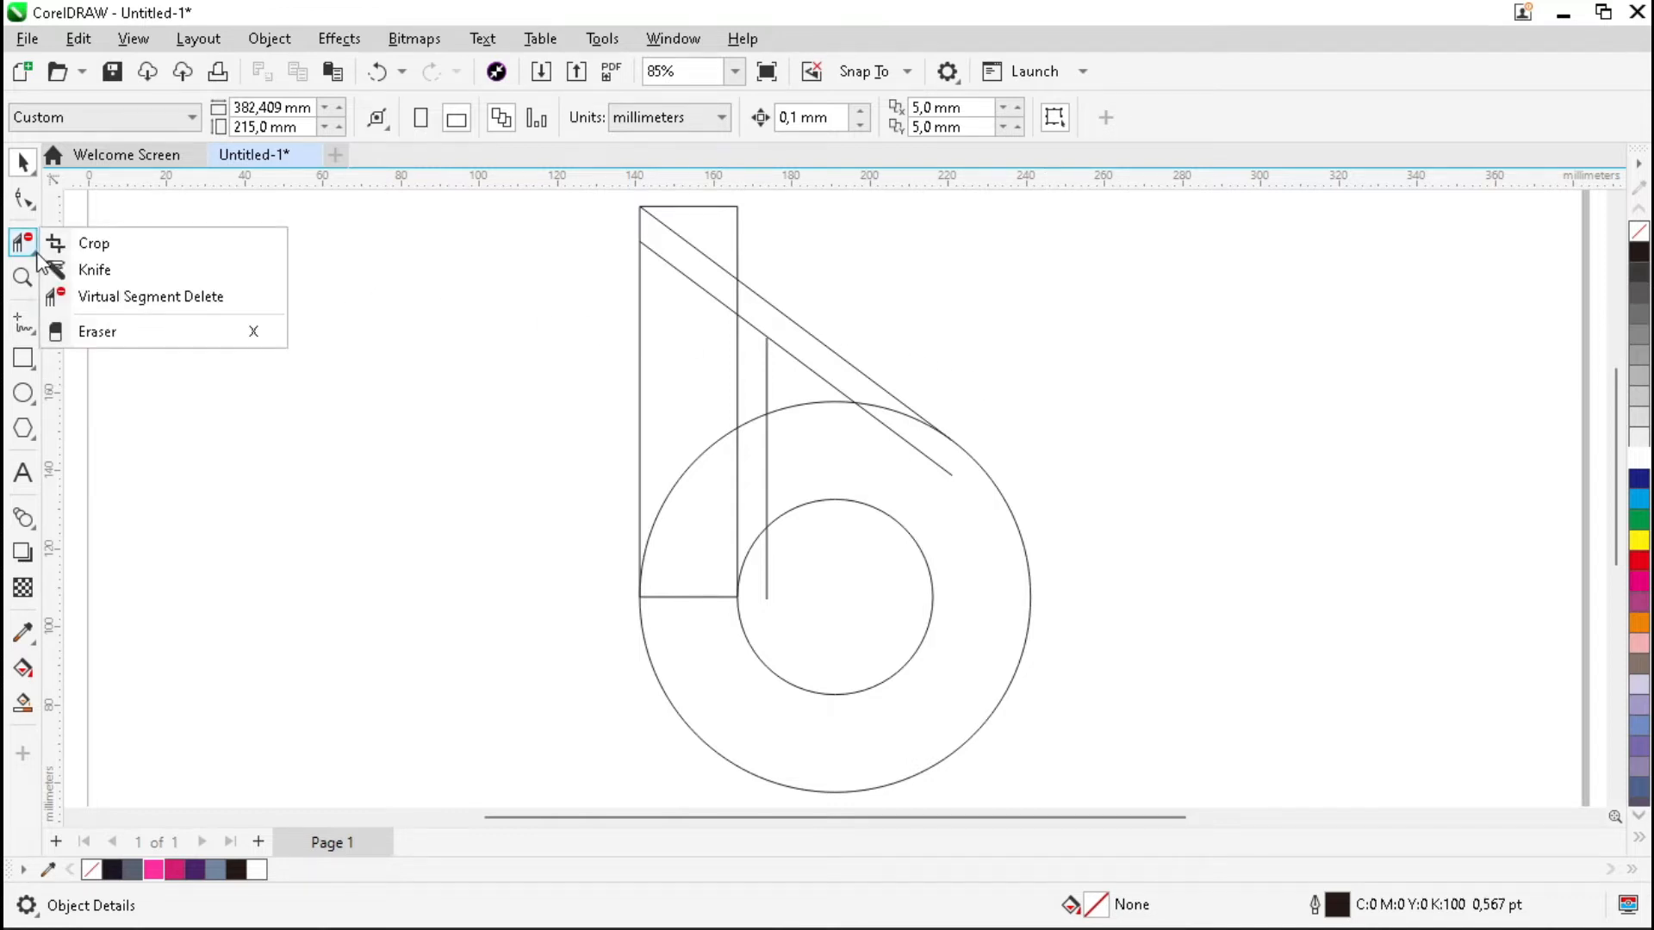
click(201, 298)
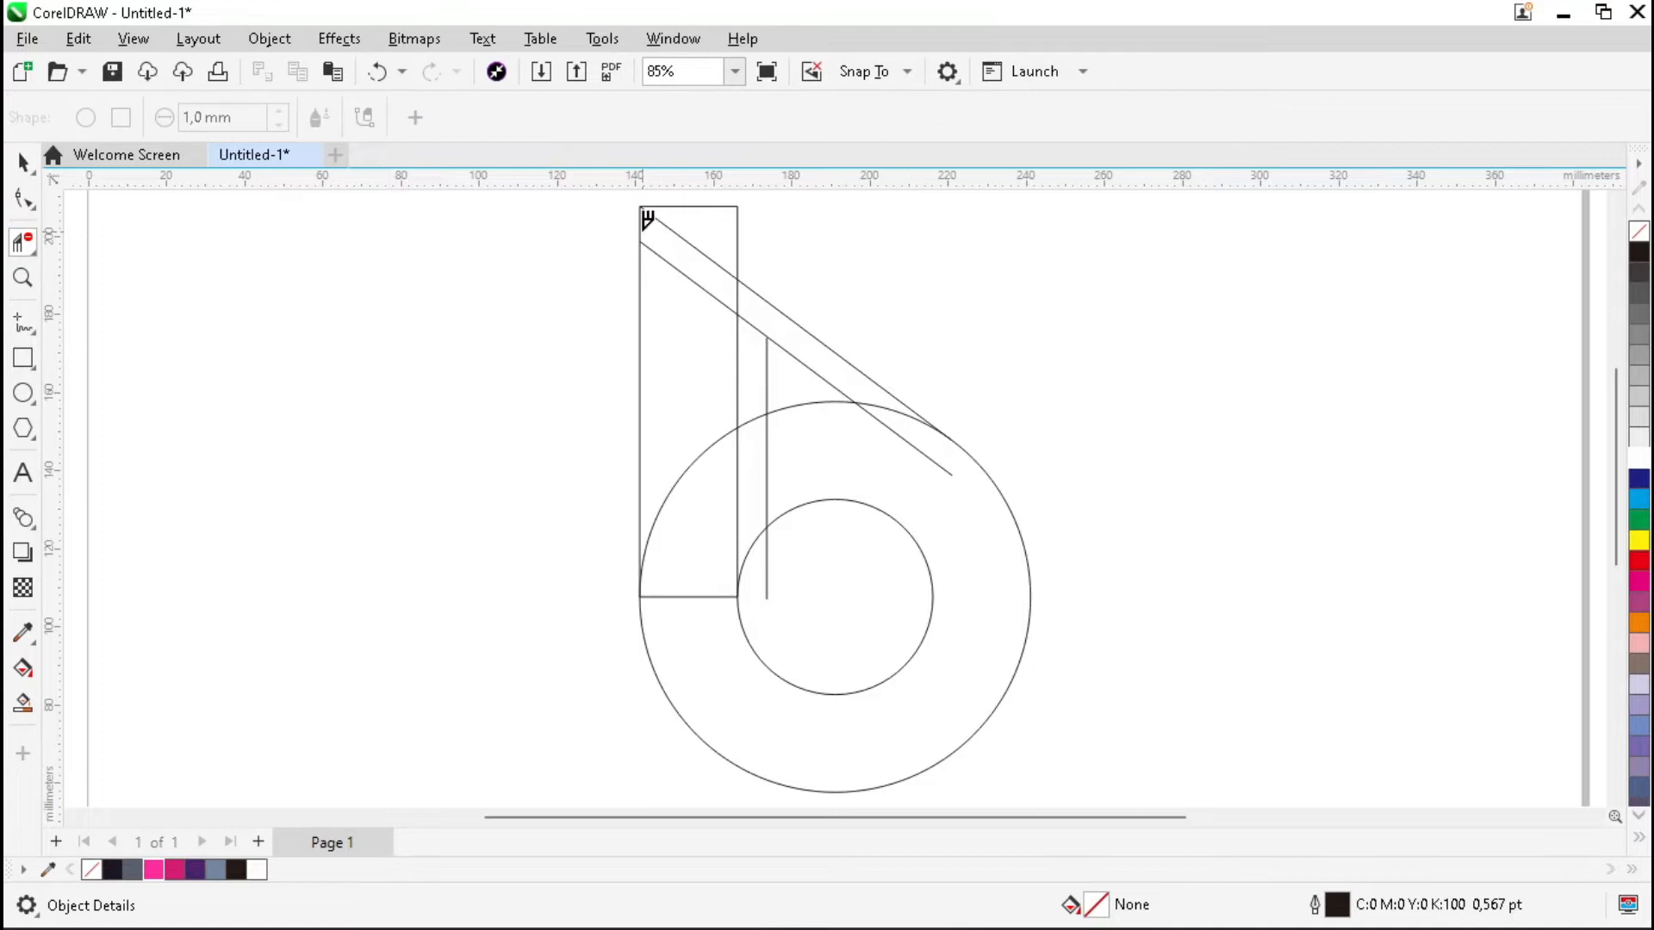
drag(728, 297, 766, 596)
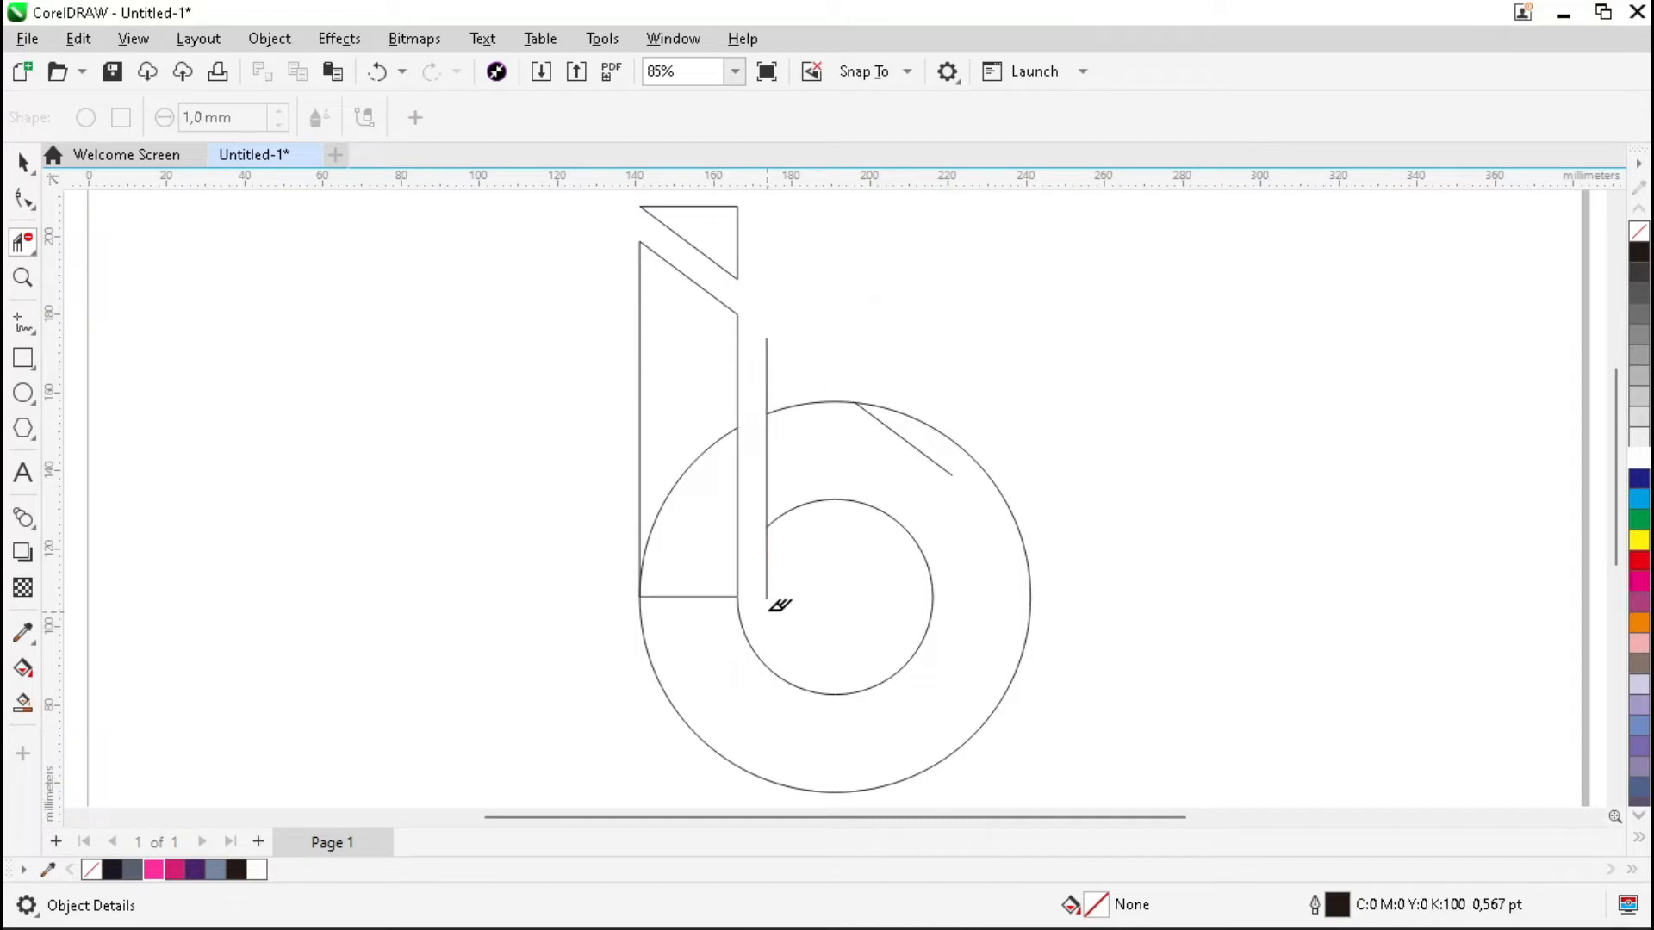
click(765, 578)
click(769, 358)
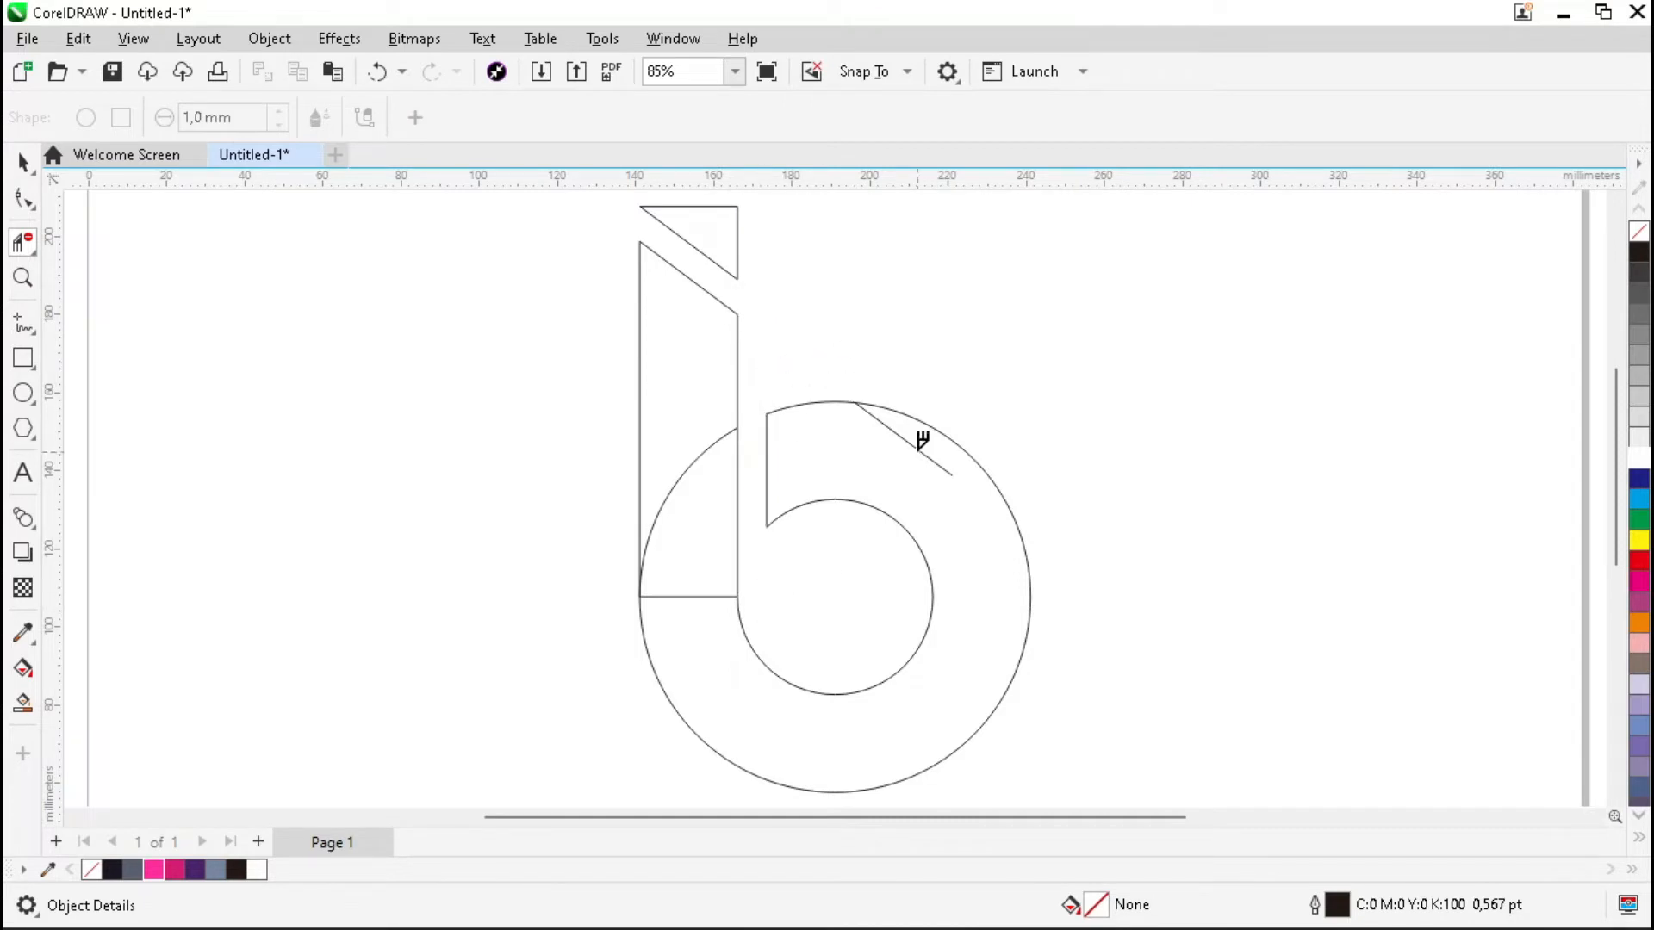
click(924, 446)
drag(682, 640, 708, 354)
key(space)
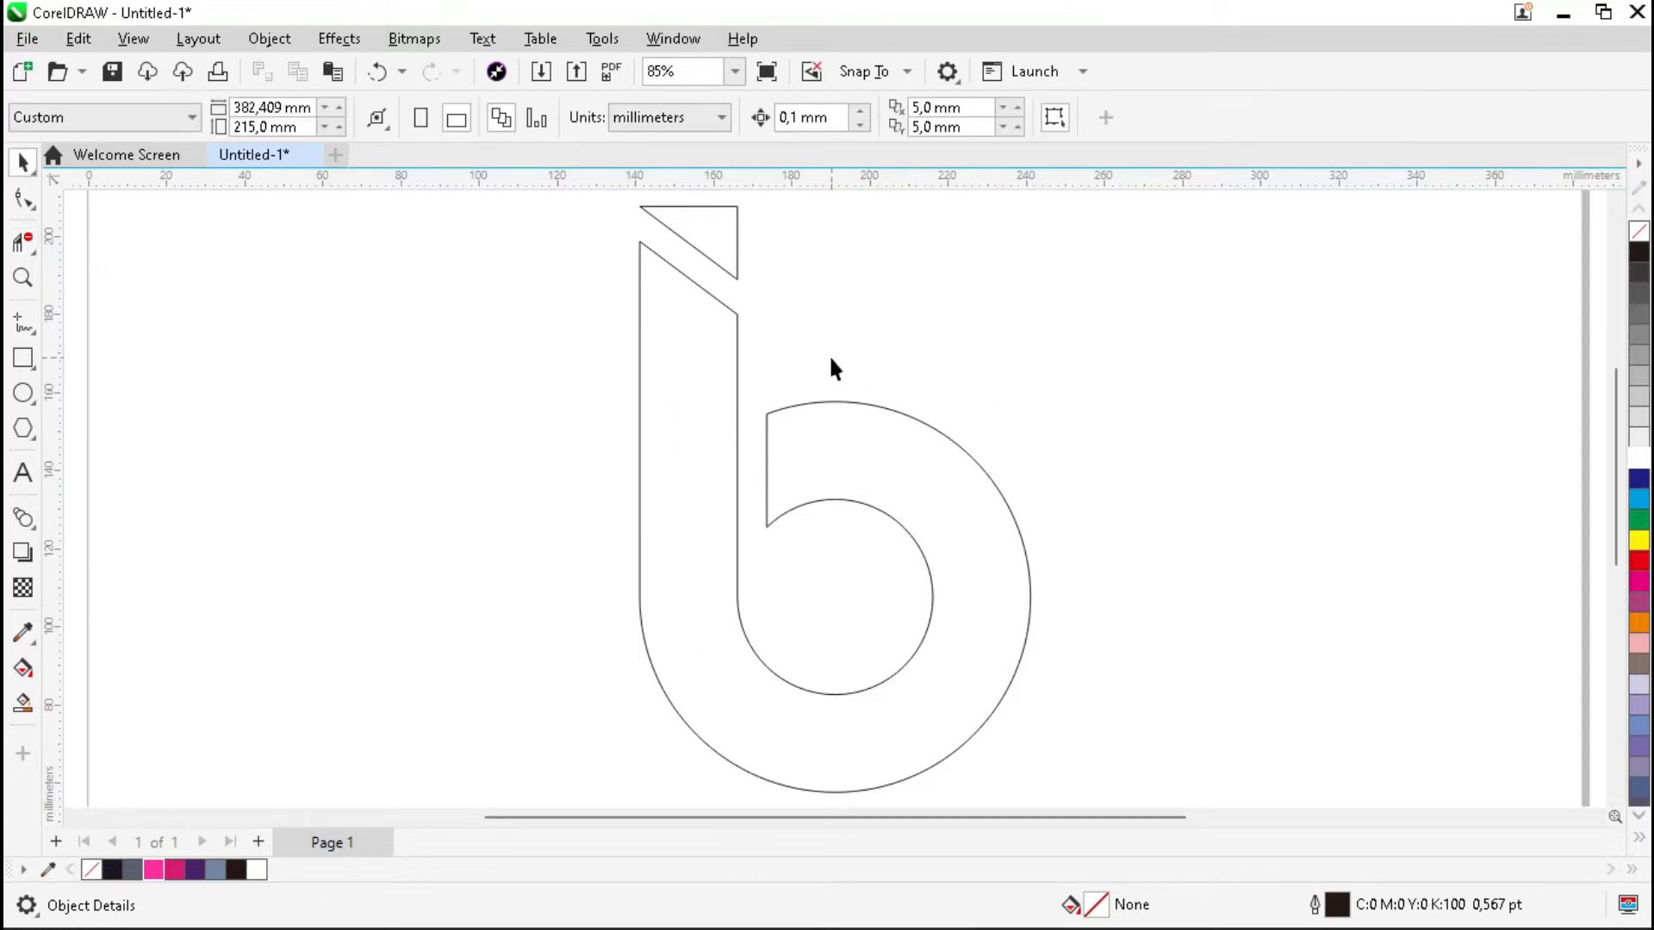
- Select all parts of the b outline and join the curves using Extend with a 1,0 mm gap tolerance
scroll(828, 354, down, 1)
drag(1068, 749, 1068, 749)
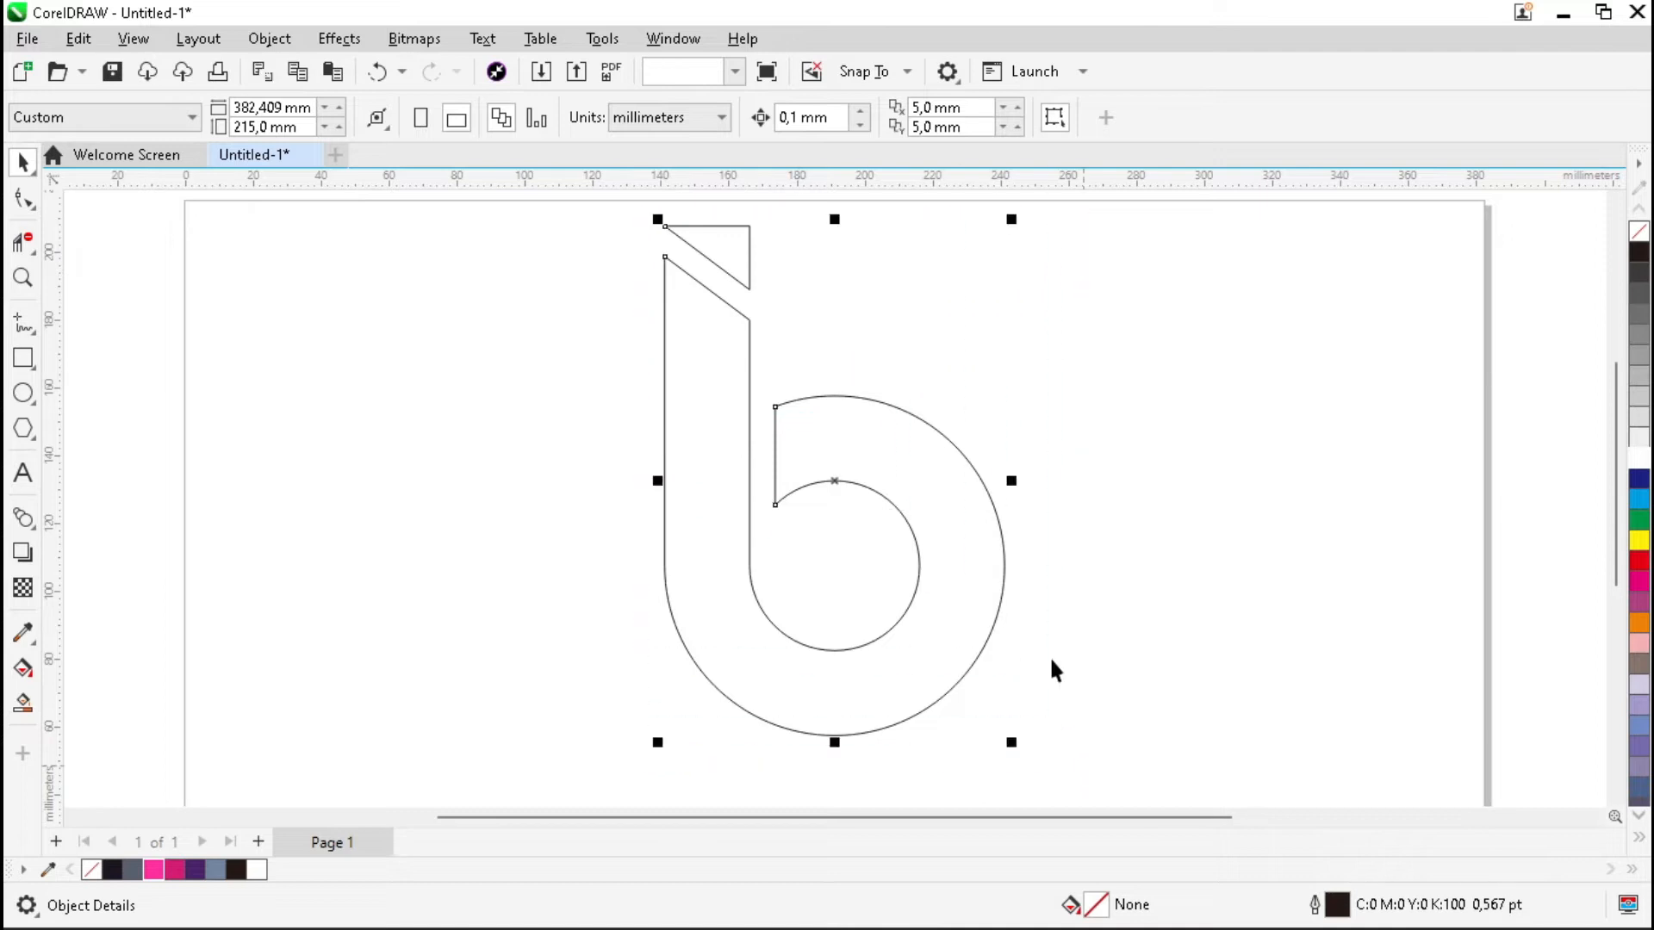
click(283, 40)
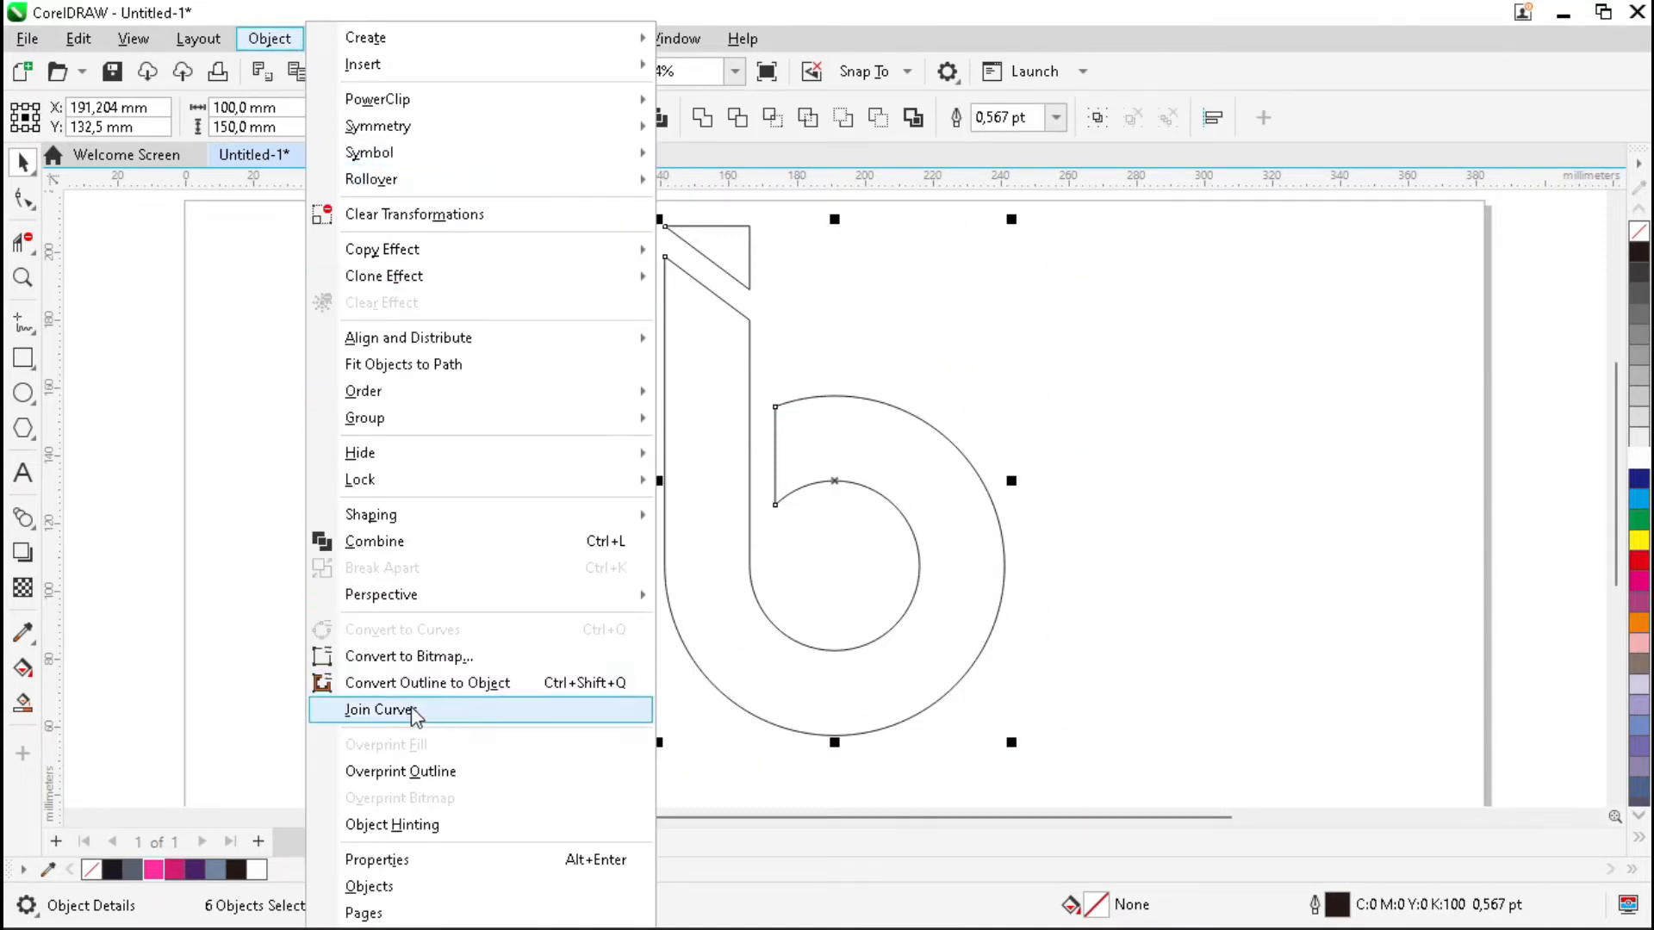
click(473, 709)
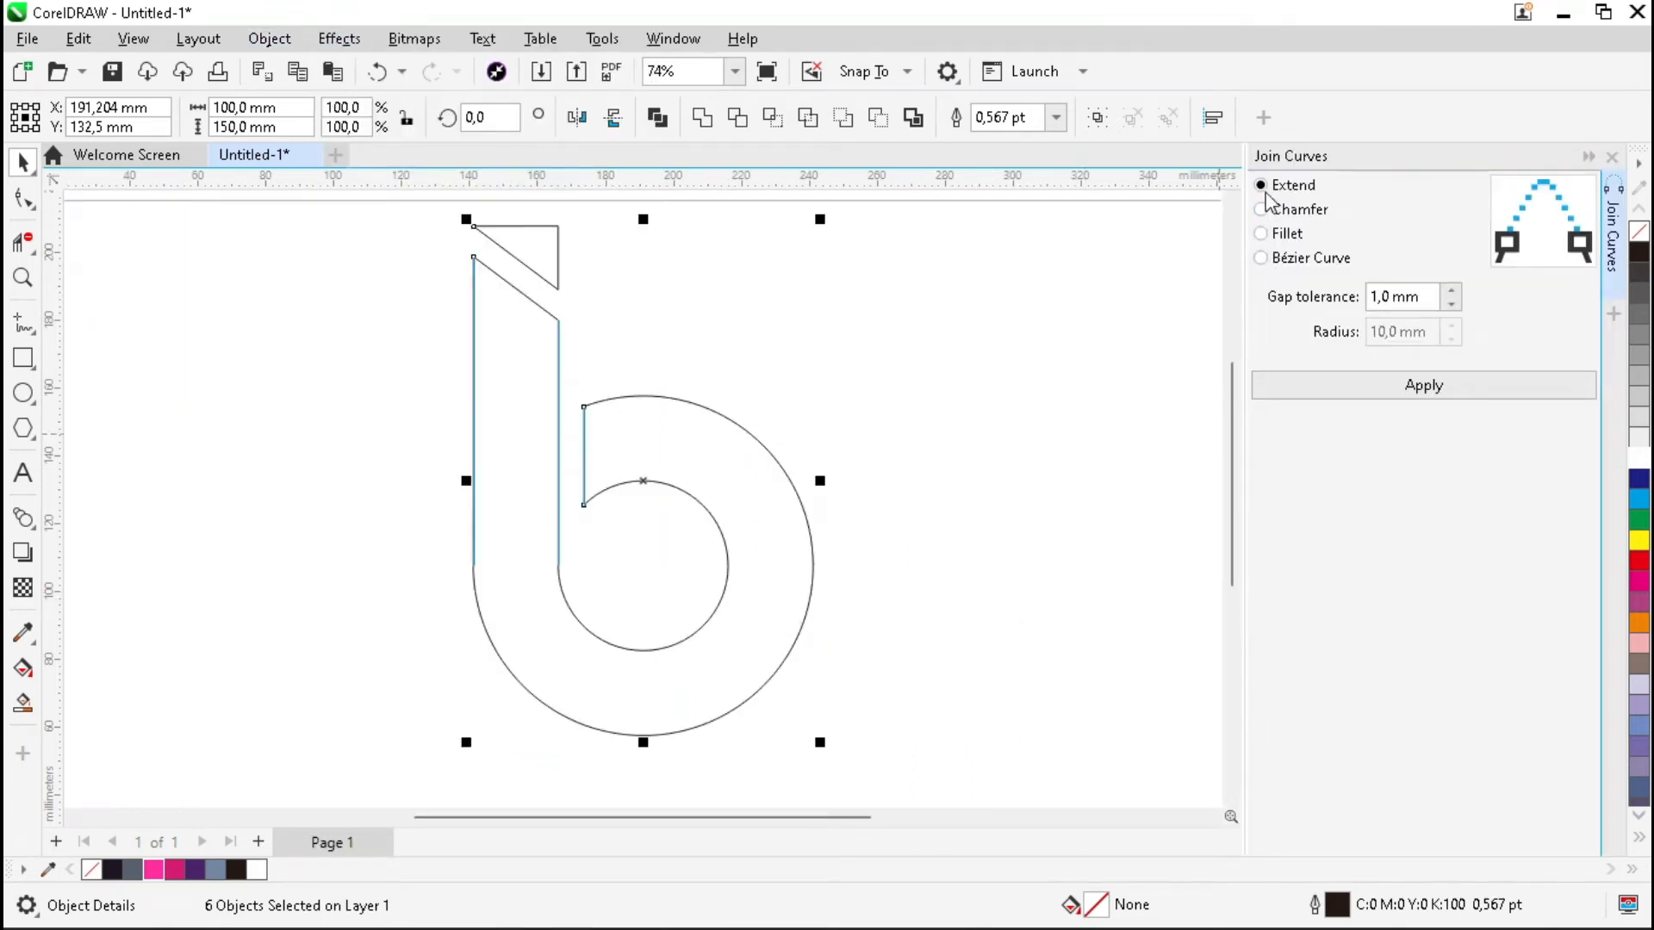
click(1400, 390)
click(1612, 157)
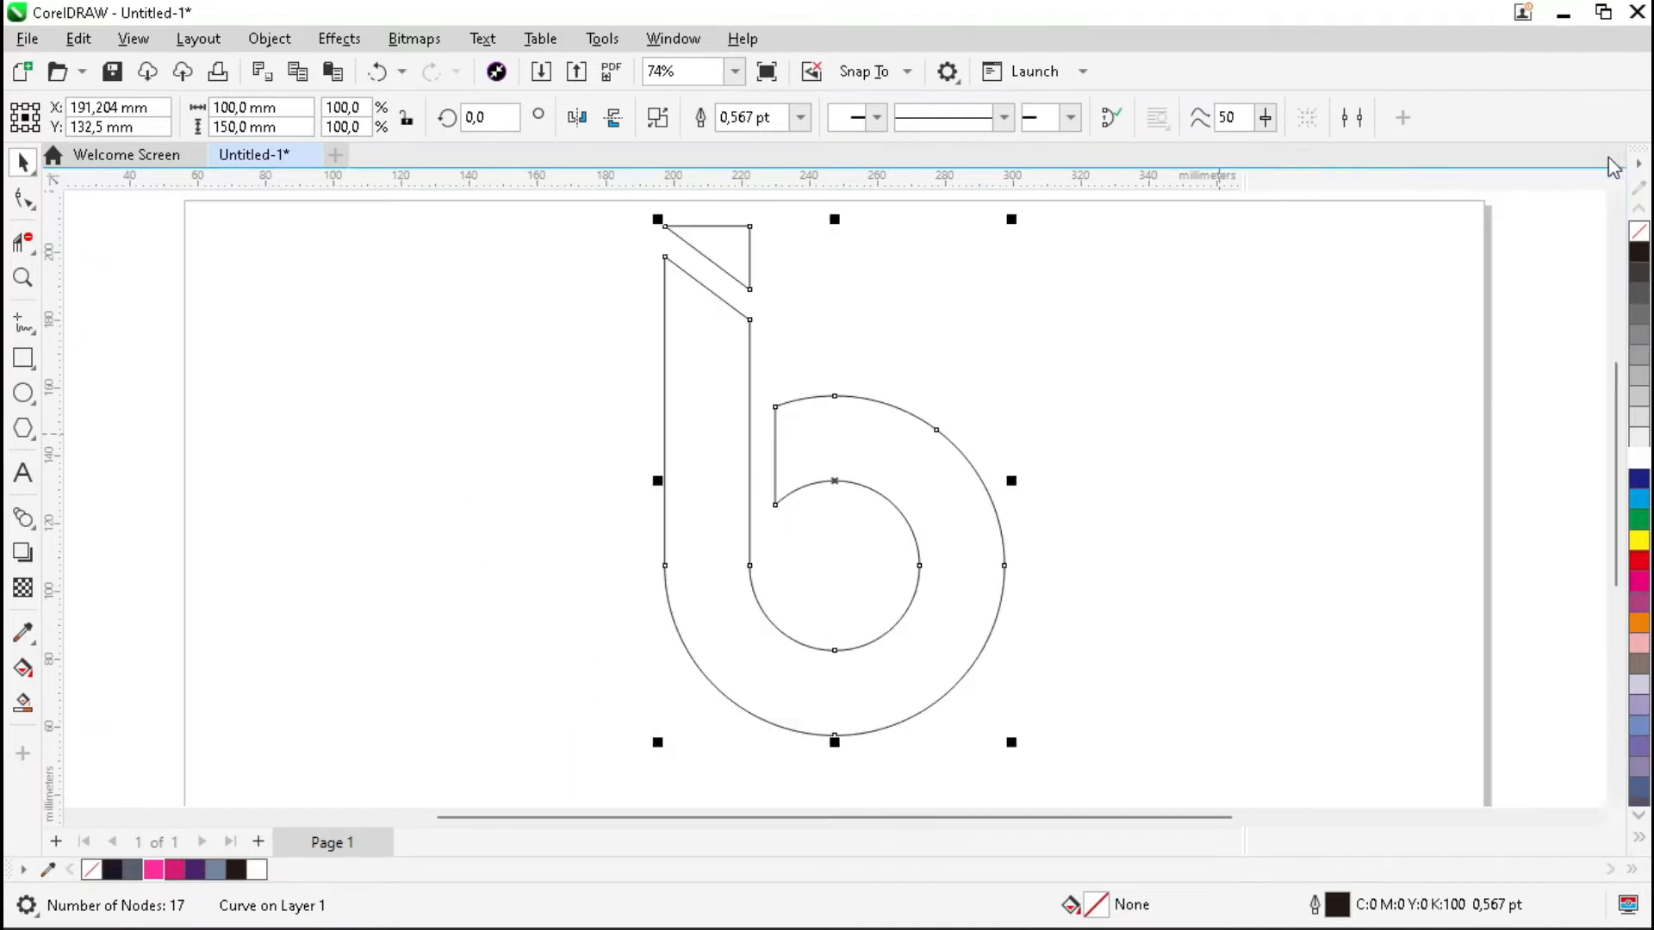
click(1218, 396)
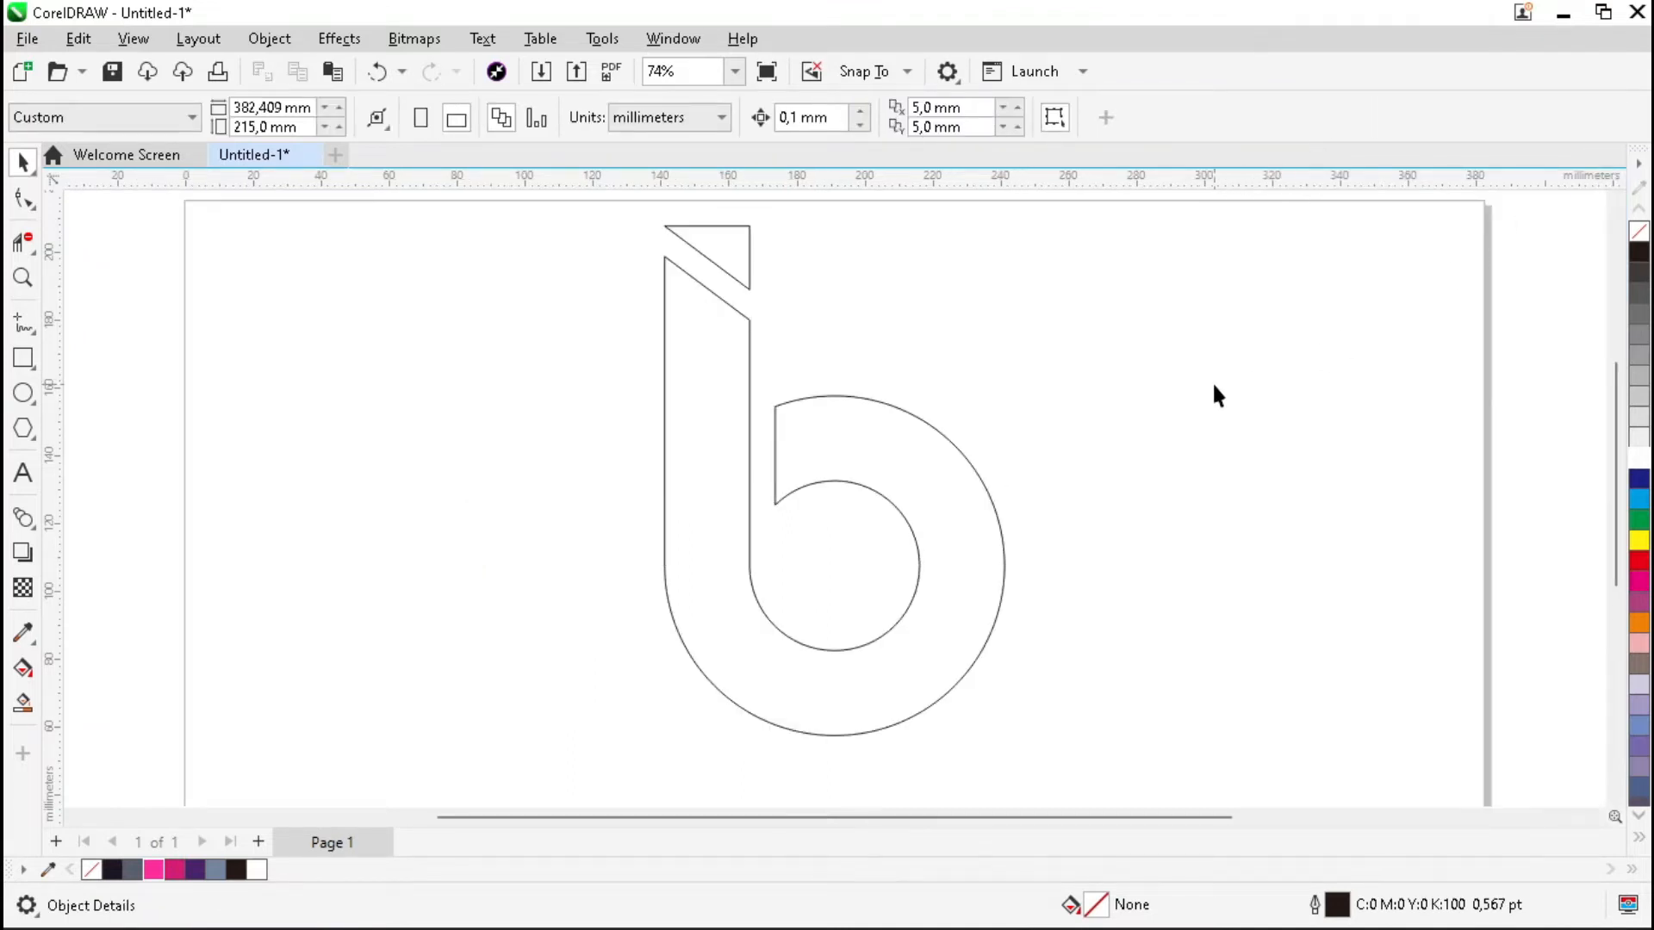
- Add the text "SX" to the left of the b outline
scroll(1214, 387, up, 1)
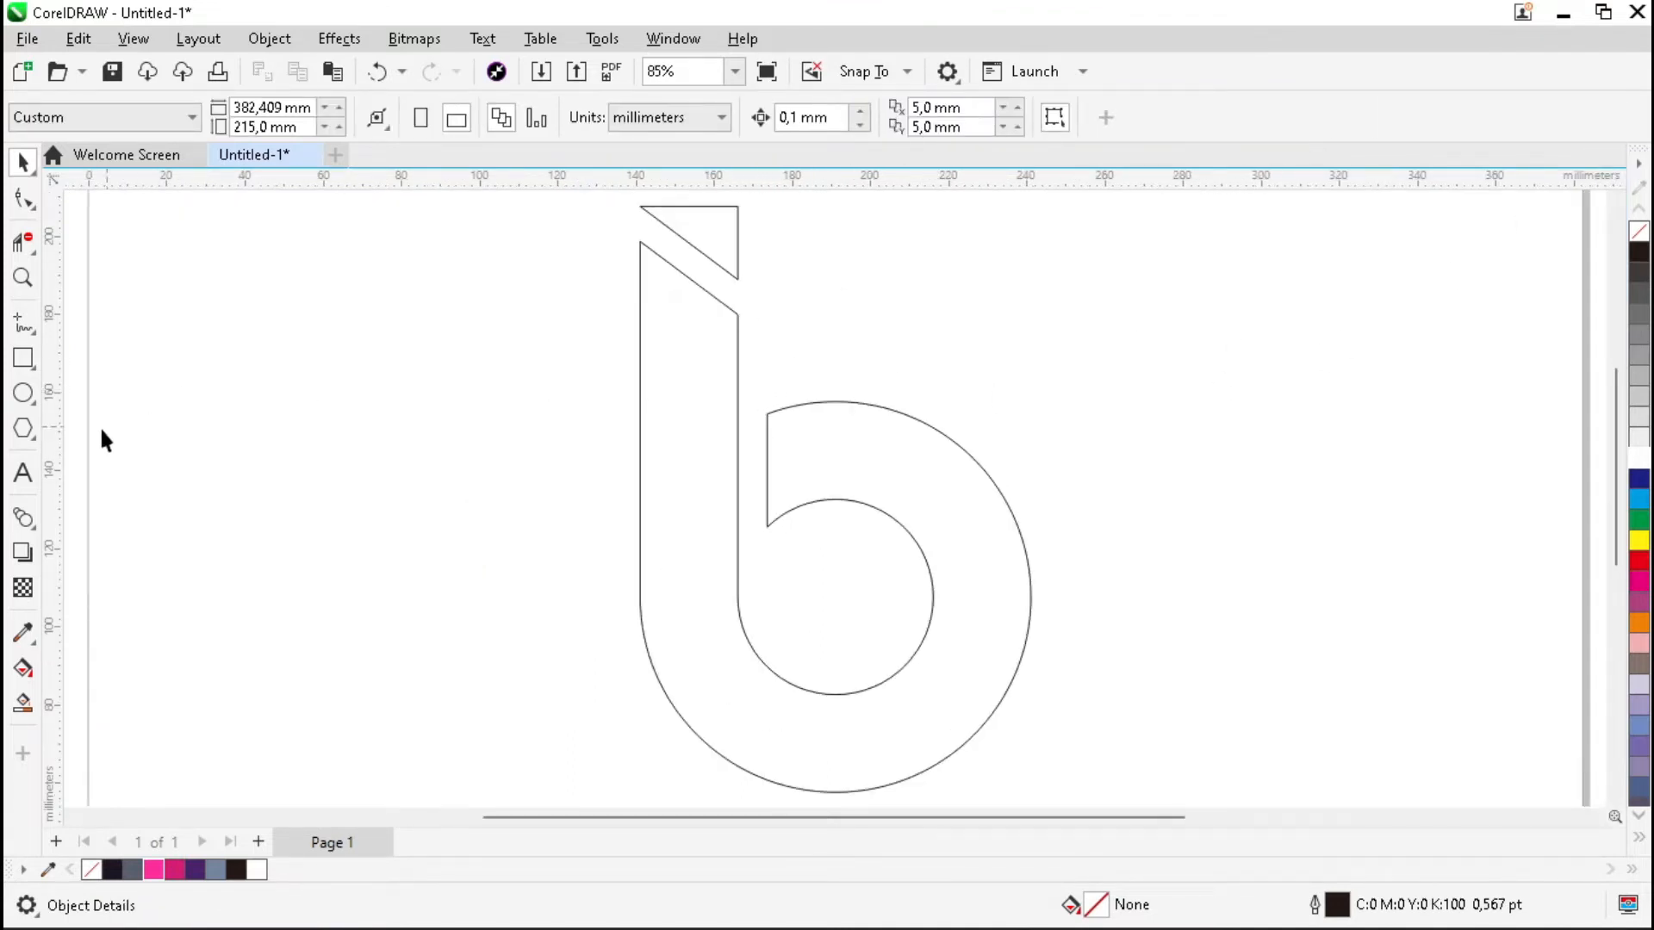
click(22, 472)
click(416, 429)
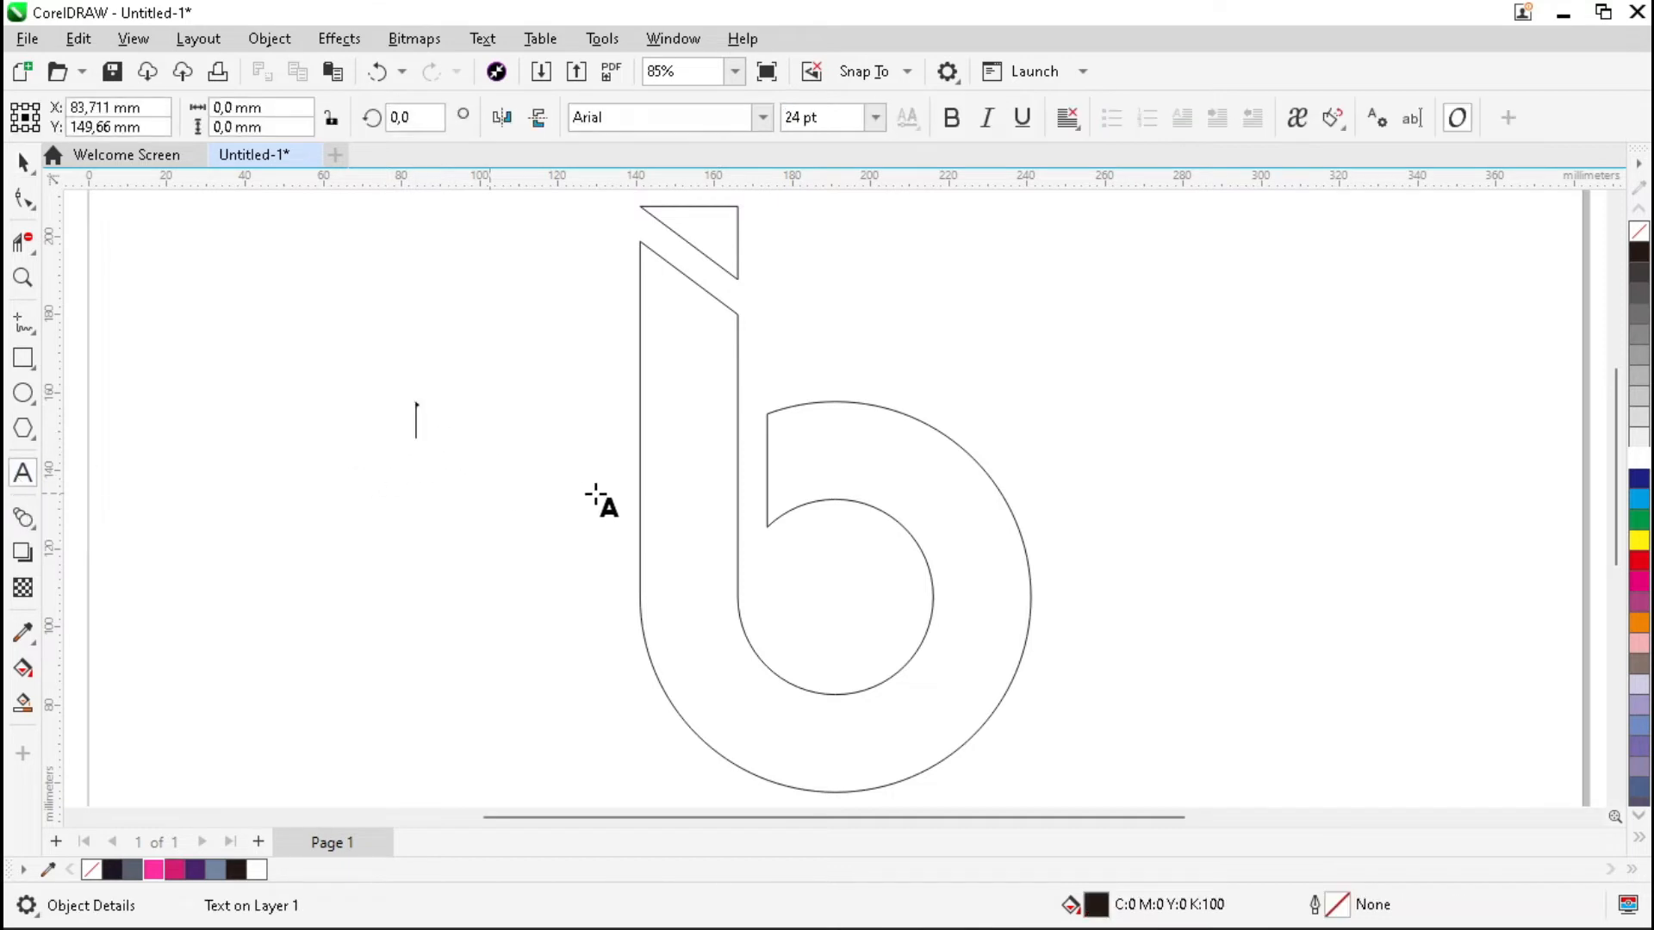
text(SX)
click(23, 162)
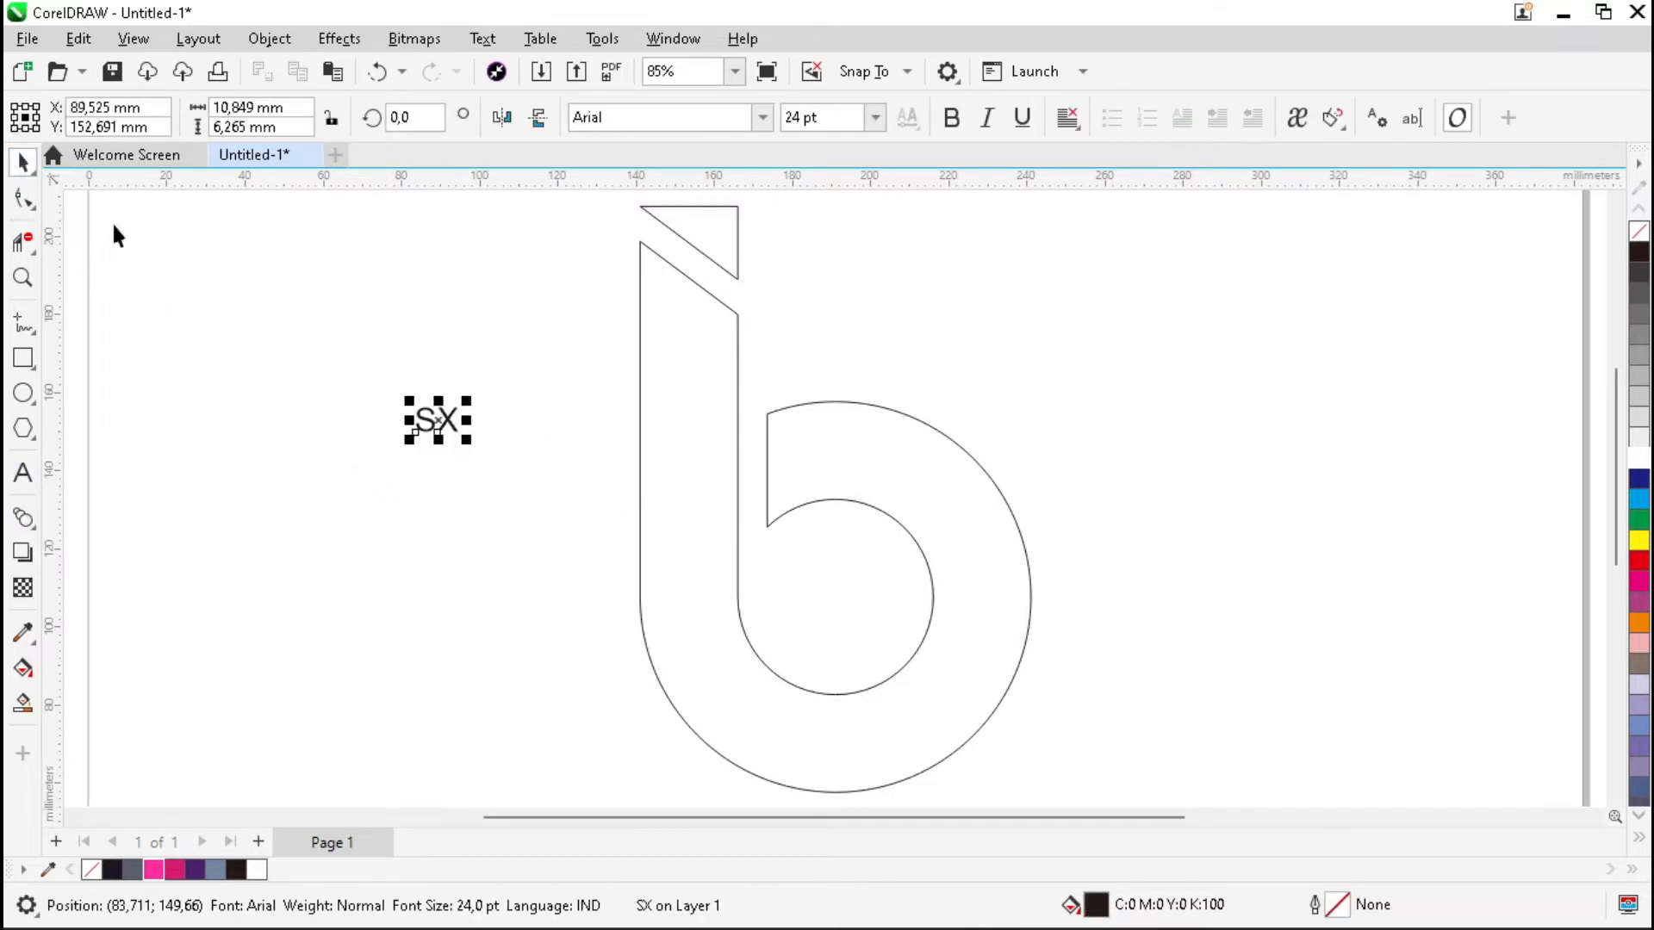
- Set the SX text to 200 pt in the Calibri font
click(876, 118)
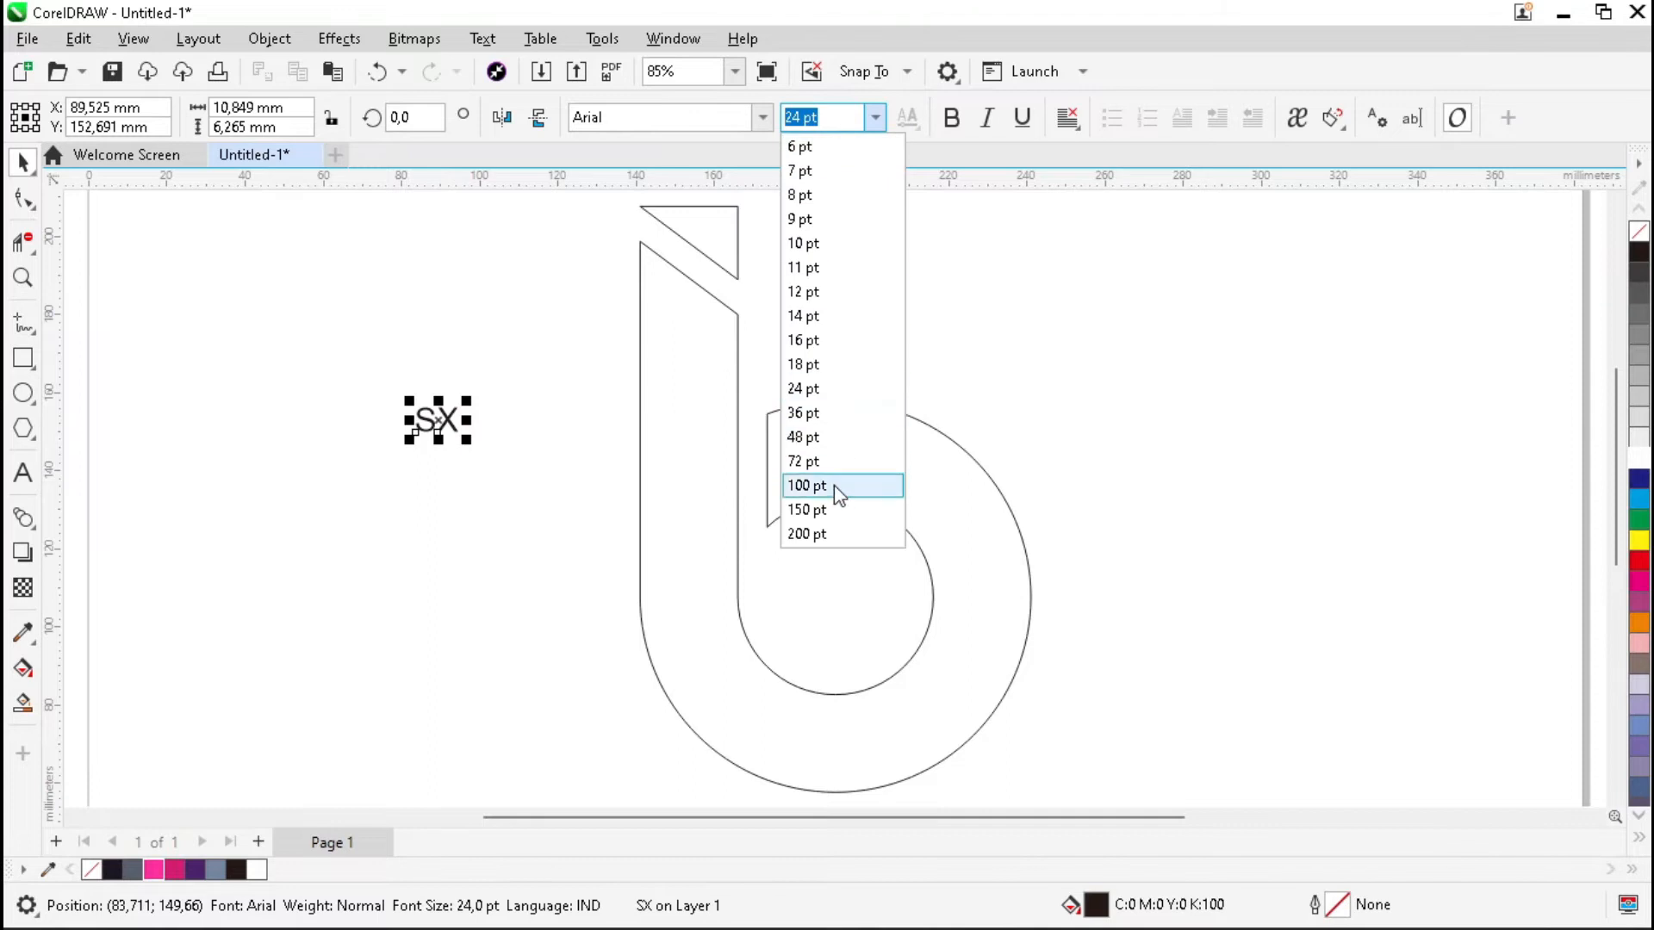
click(829, 531)
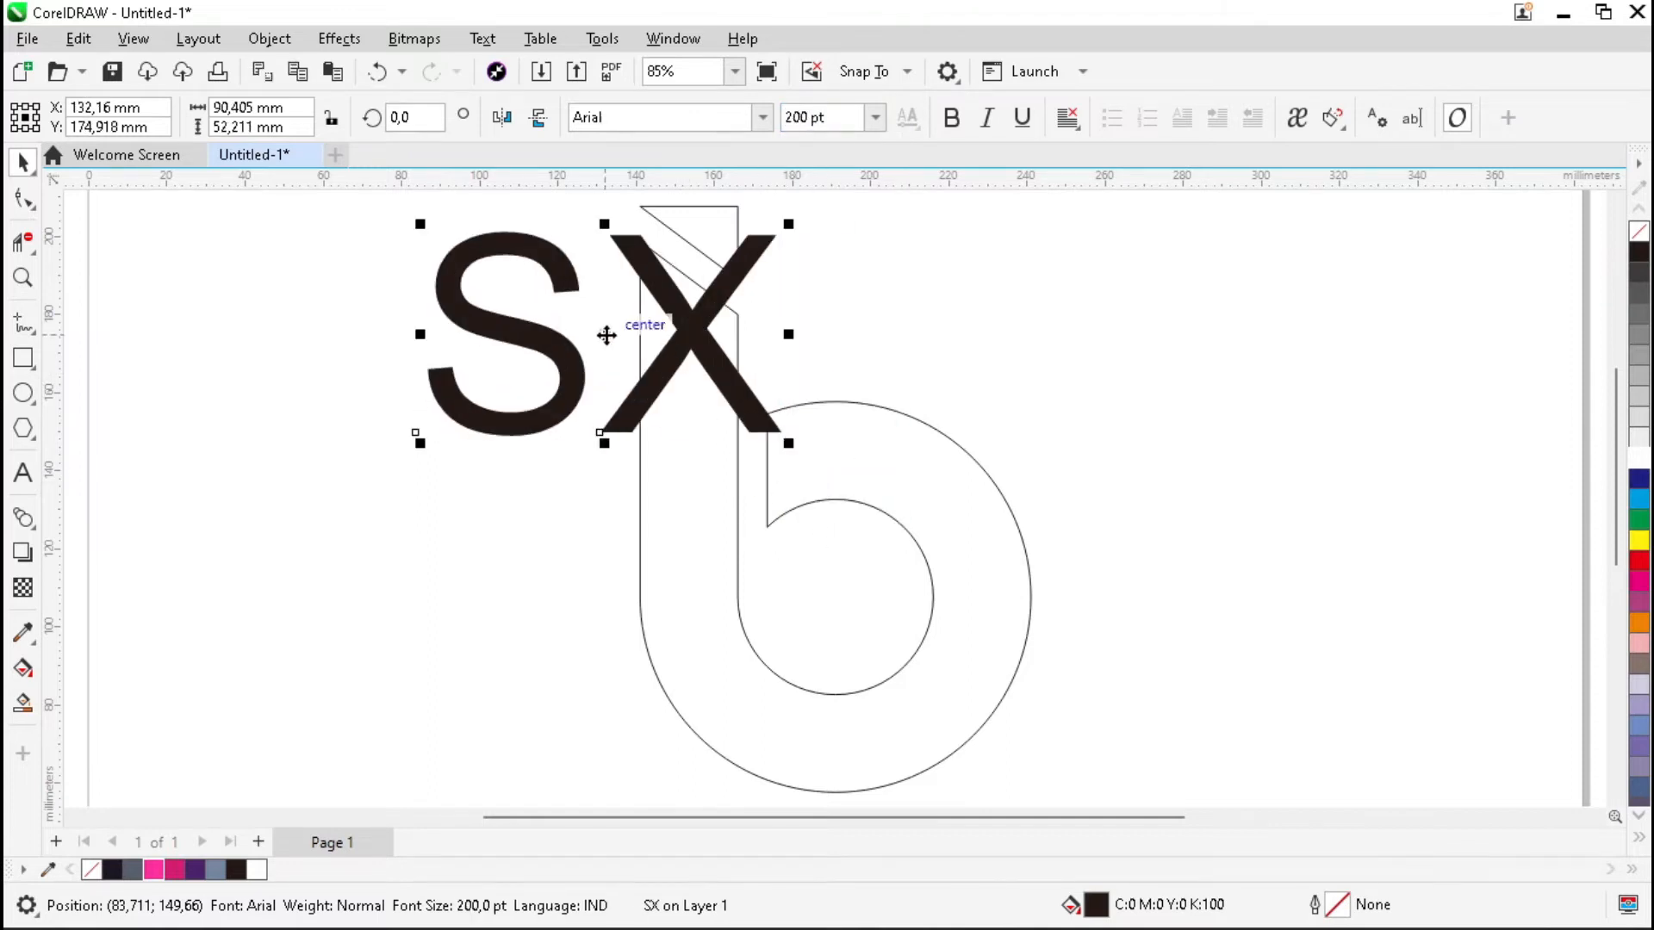
click(758, 125)
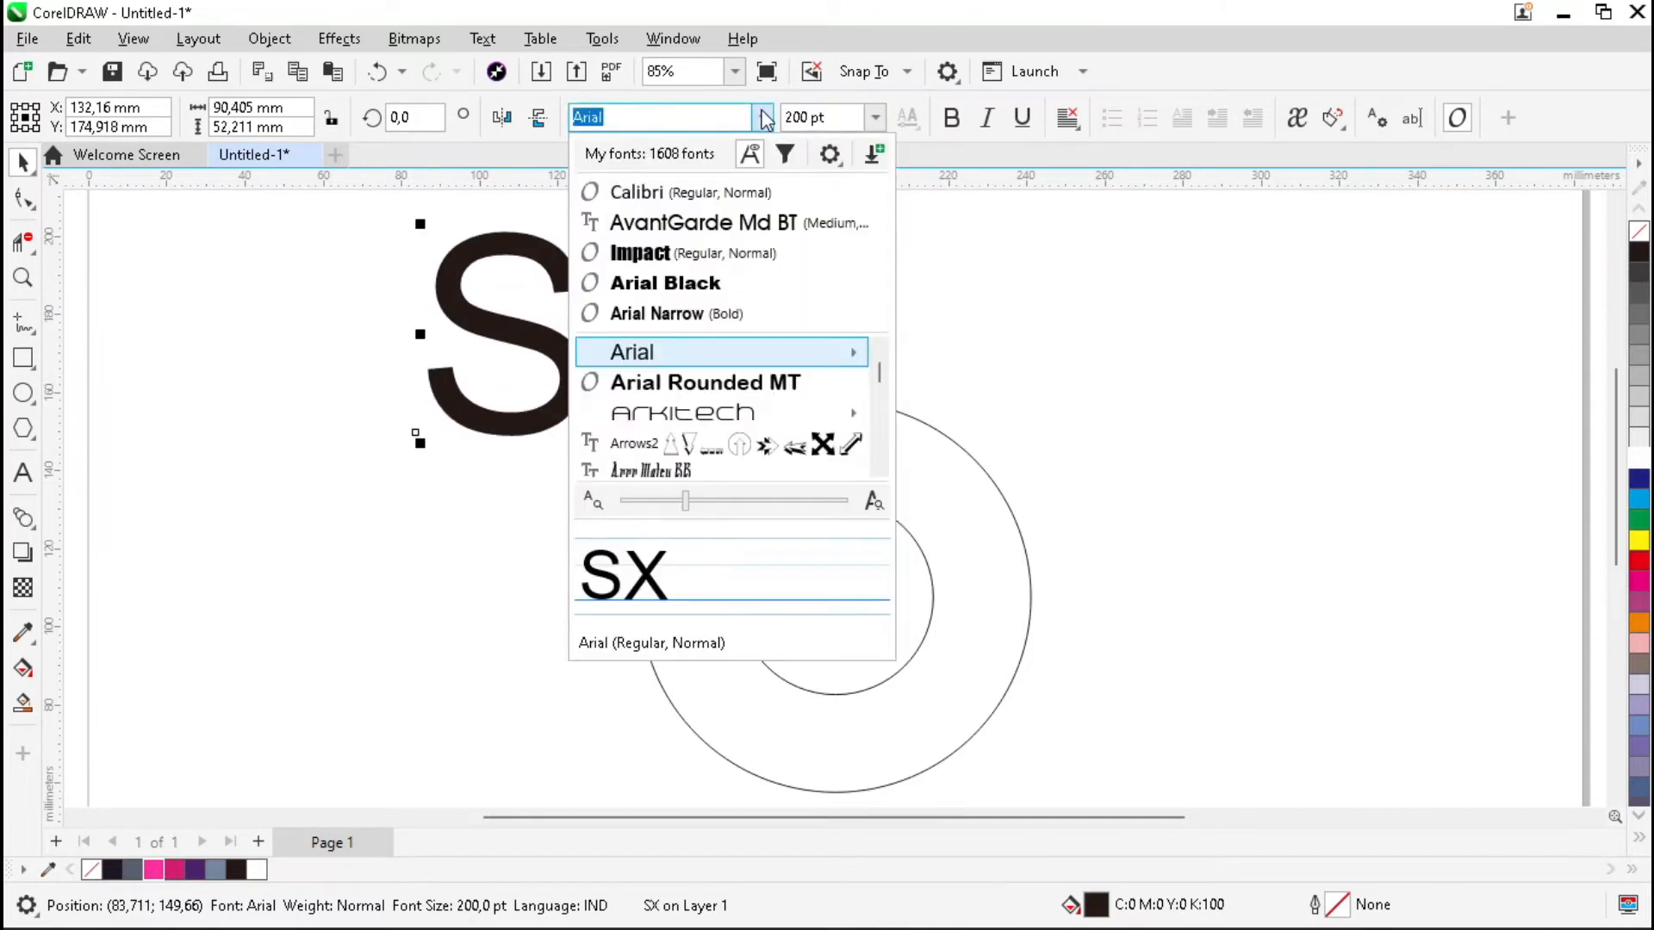
click(685, 200)
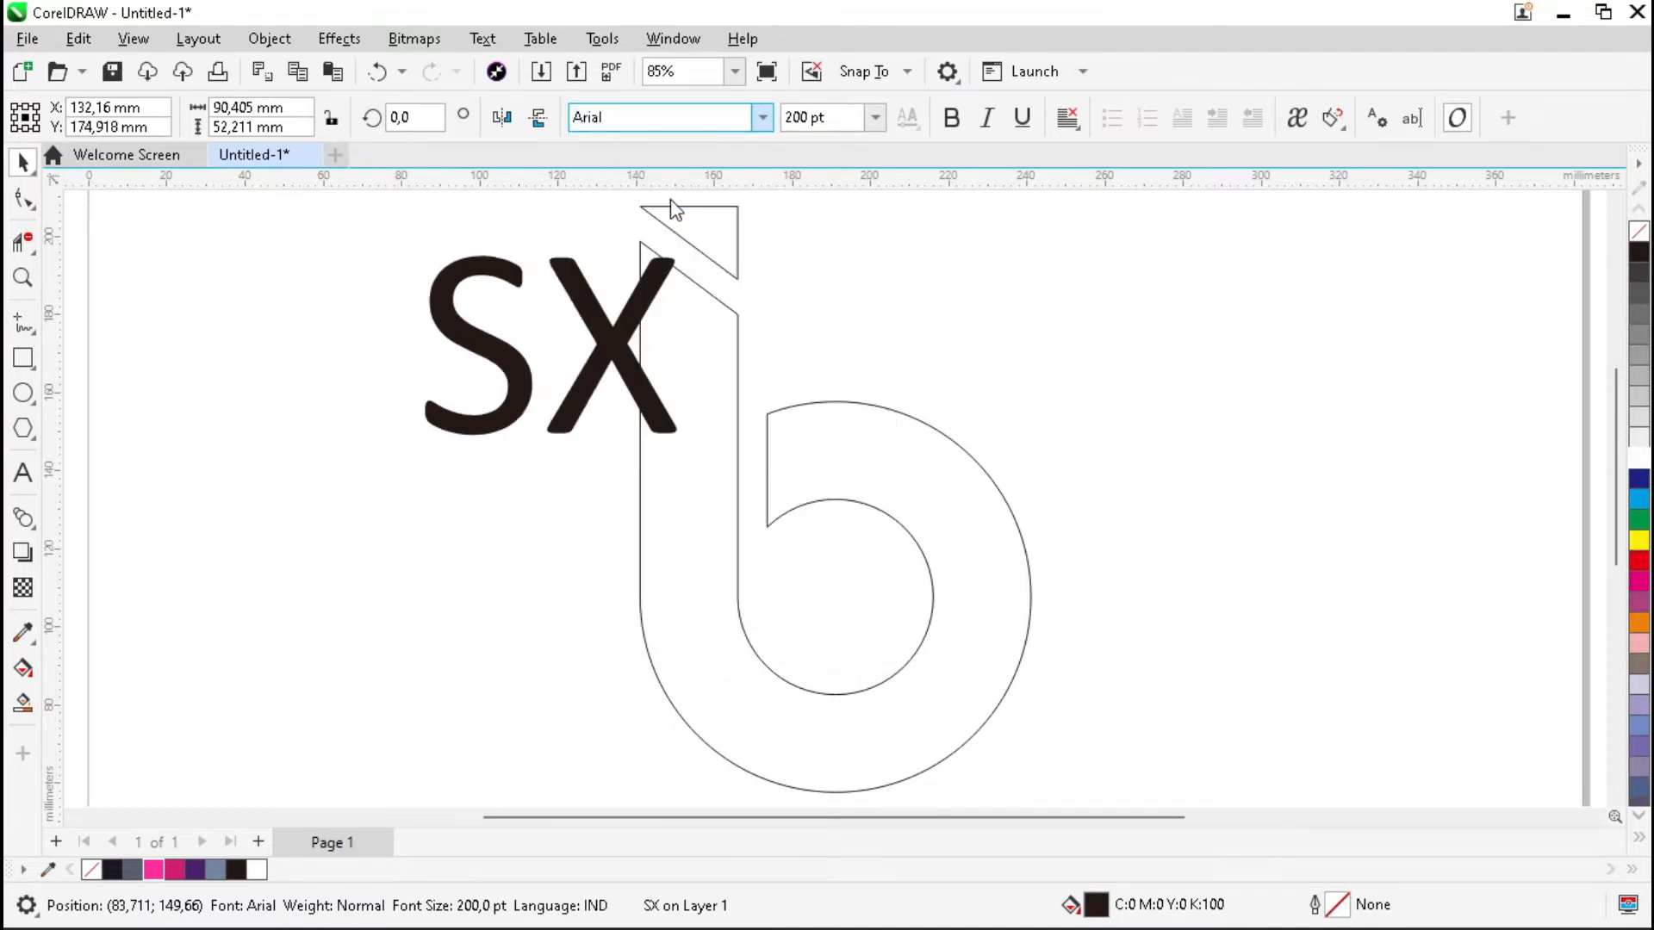
- Make the SX text bold and align its top with the b outline's top, with the S beside the stem
click(952, 120)
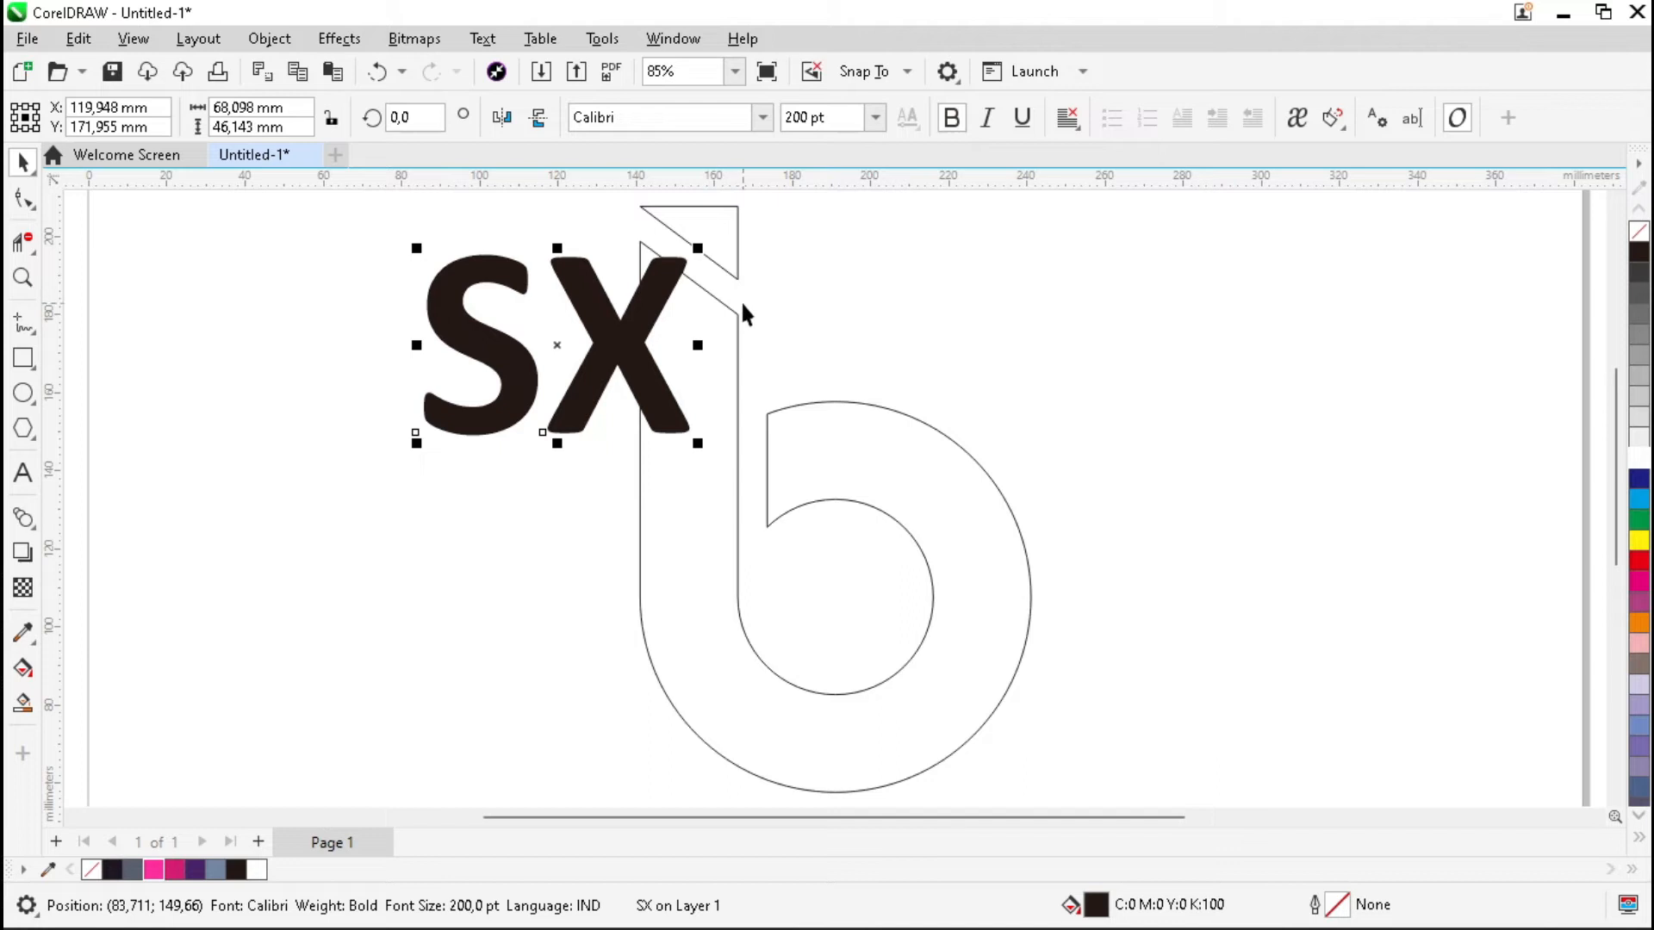
key(ctrl+a)
key(t)
click(1009, 365)
drag(658, 336, 722, 315)
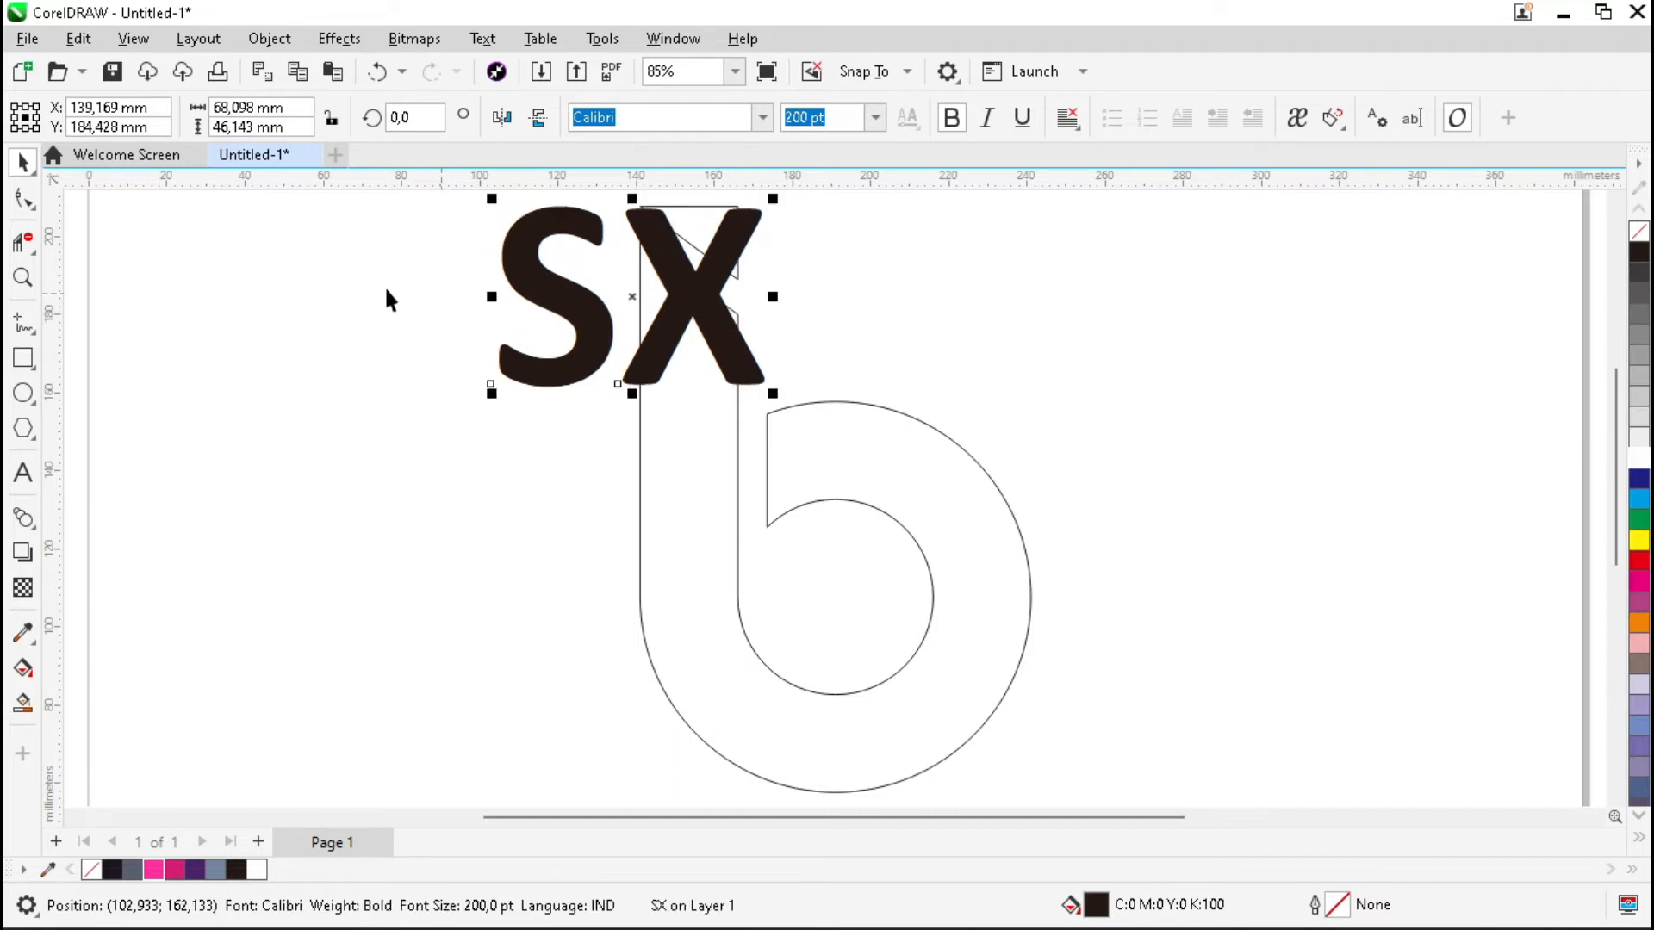
- Widen the character spacing of the SX text so the S and X sit on opposite sides of the stem
click(23, 201)
drag(776, 396, 902, 392)
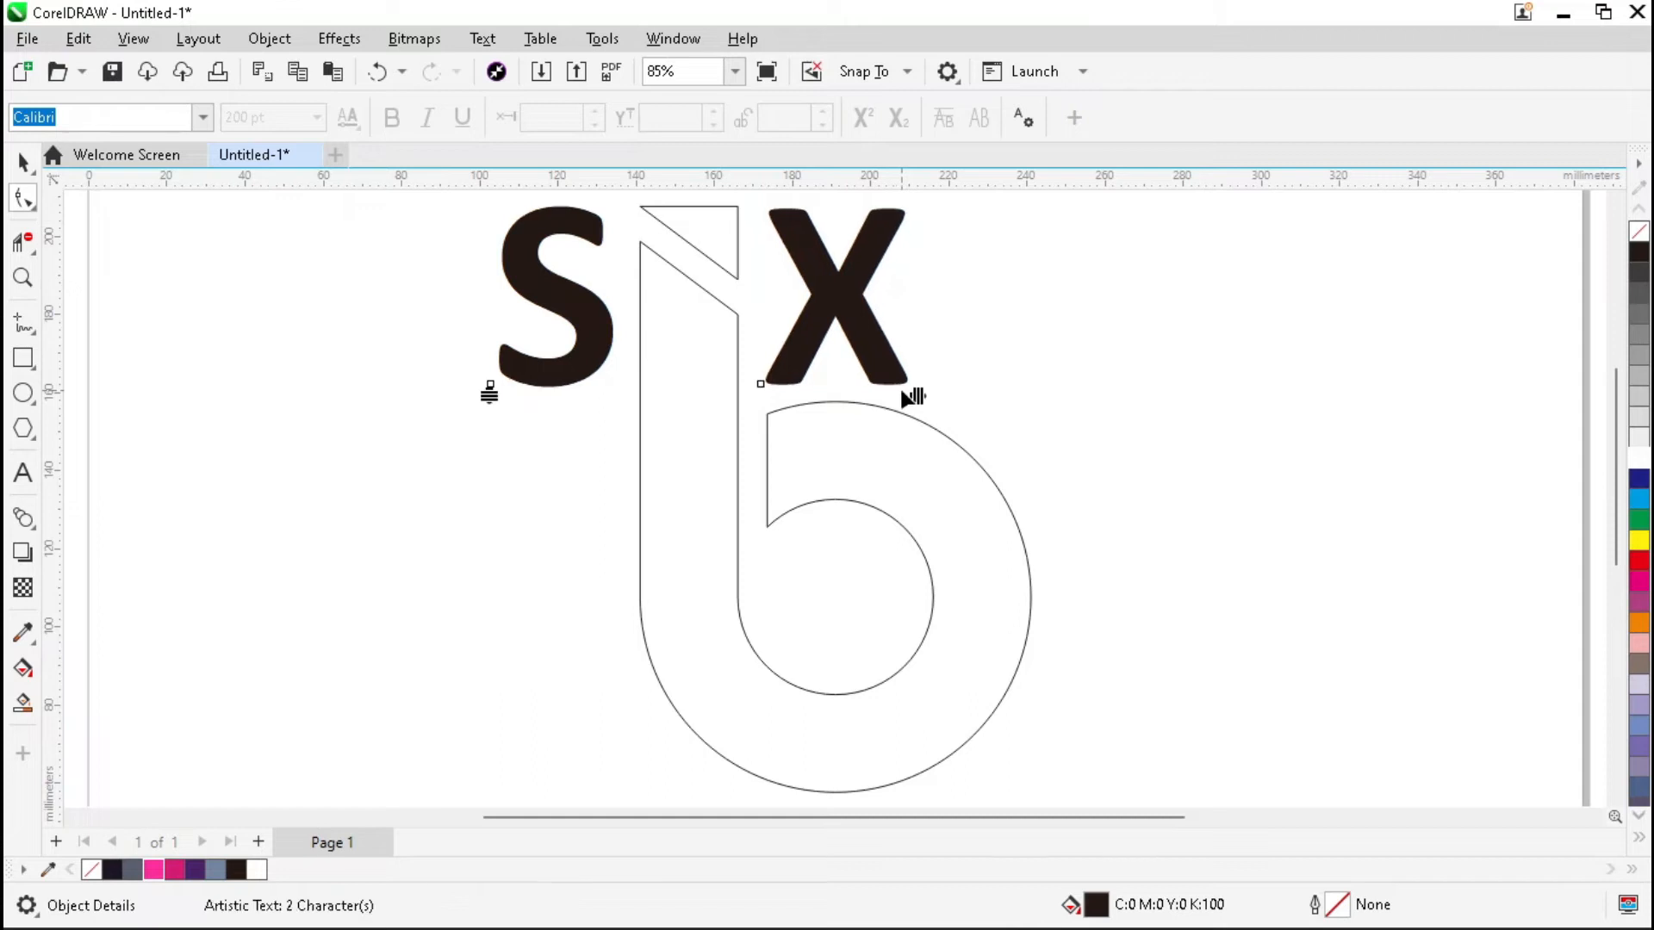
key(space)
click(551, 498)
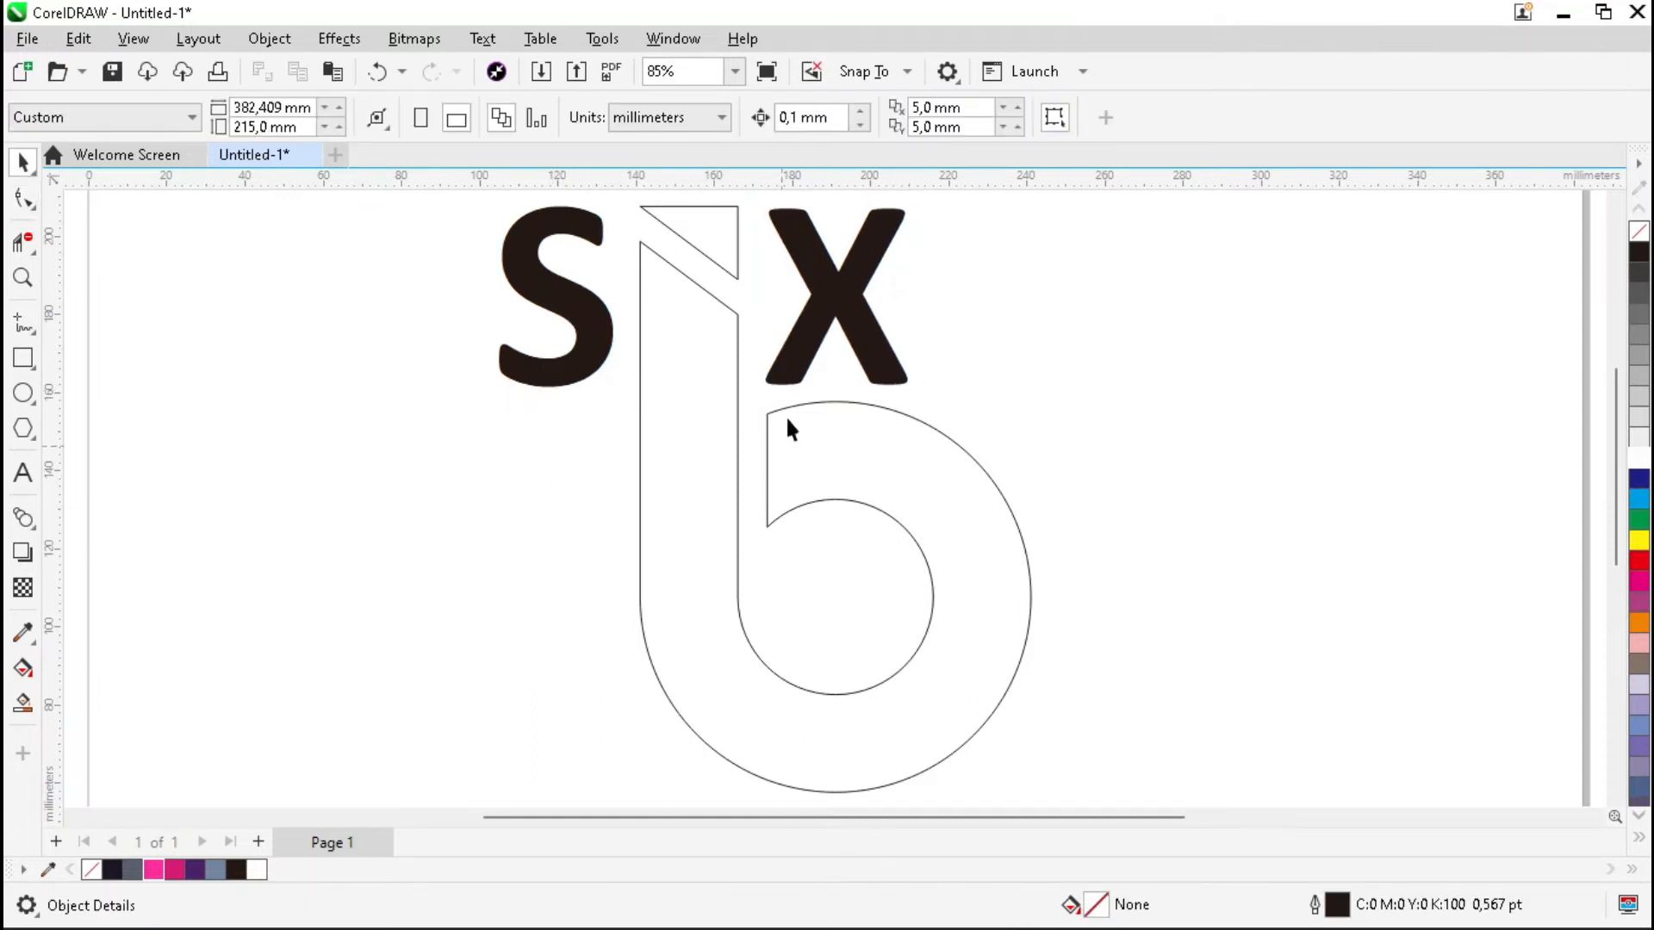
- Convert the SX text to curves and weld it with the b outline into one shape
click(811, 341)
right_click(811, 340)
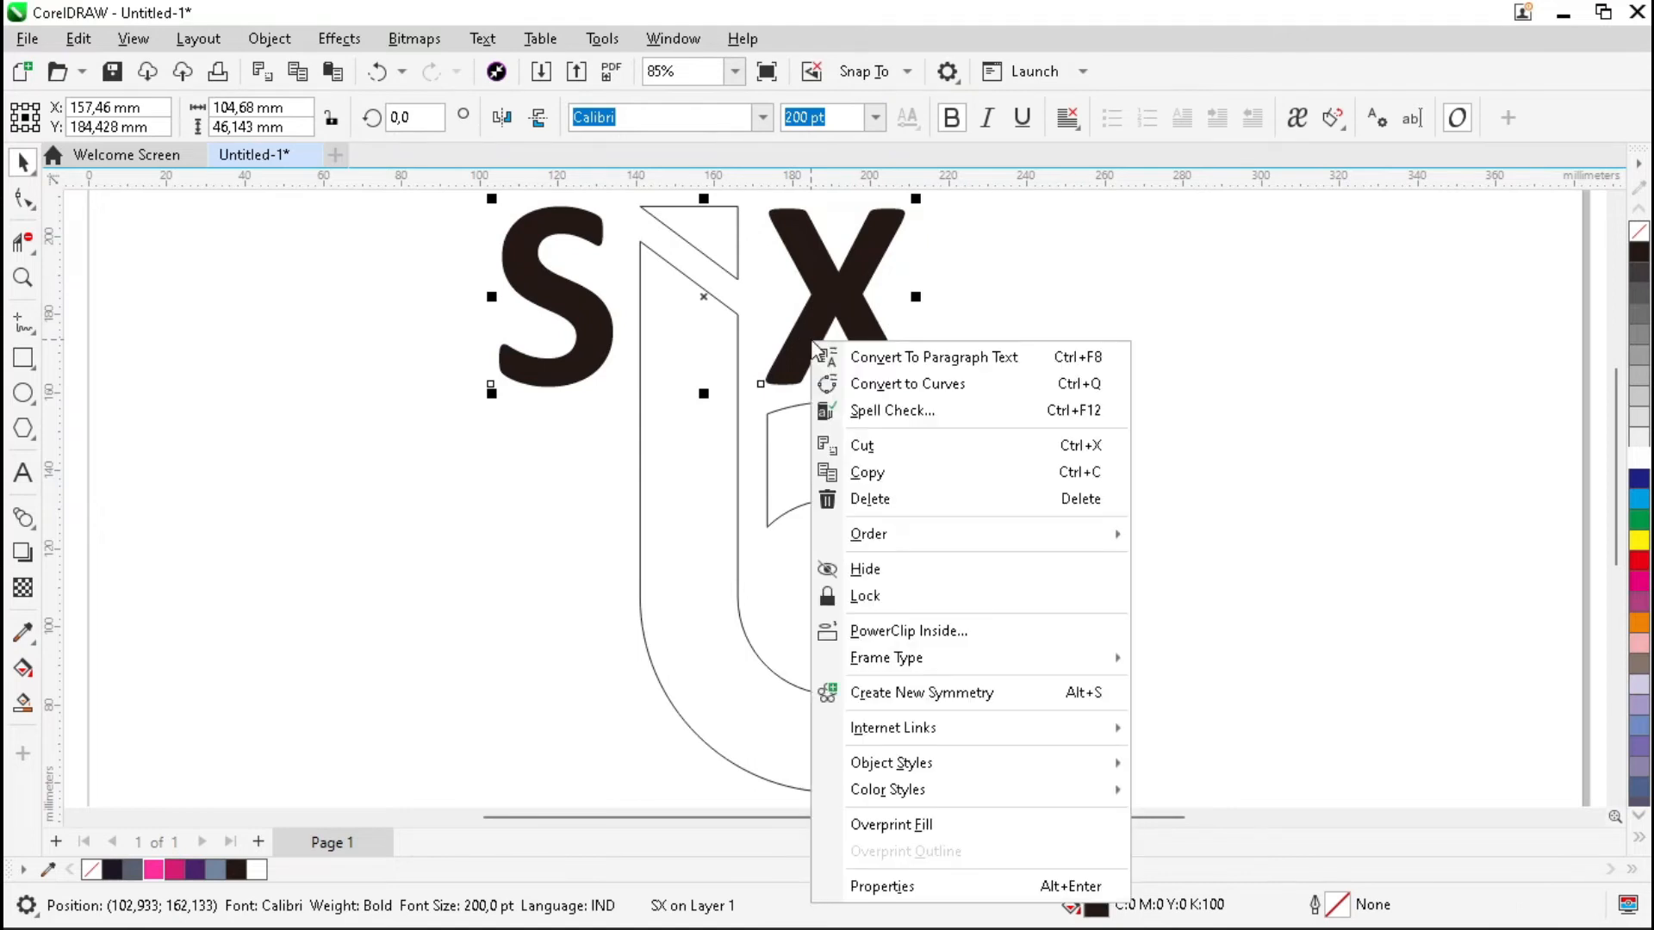
click(939, 387)
shift+click(690, 554)
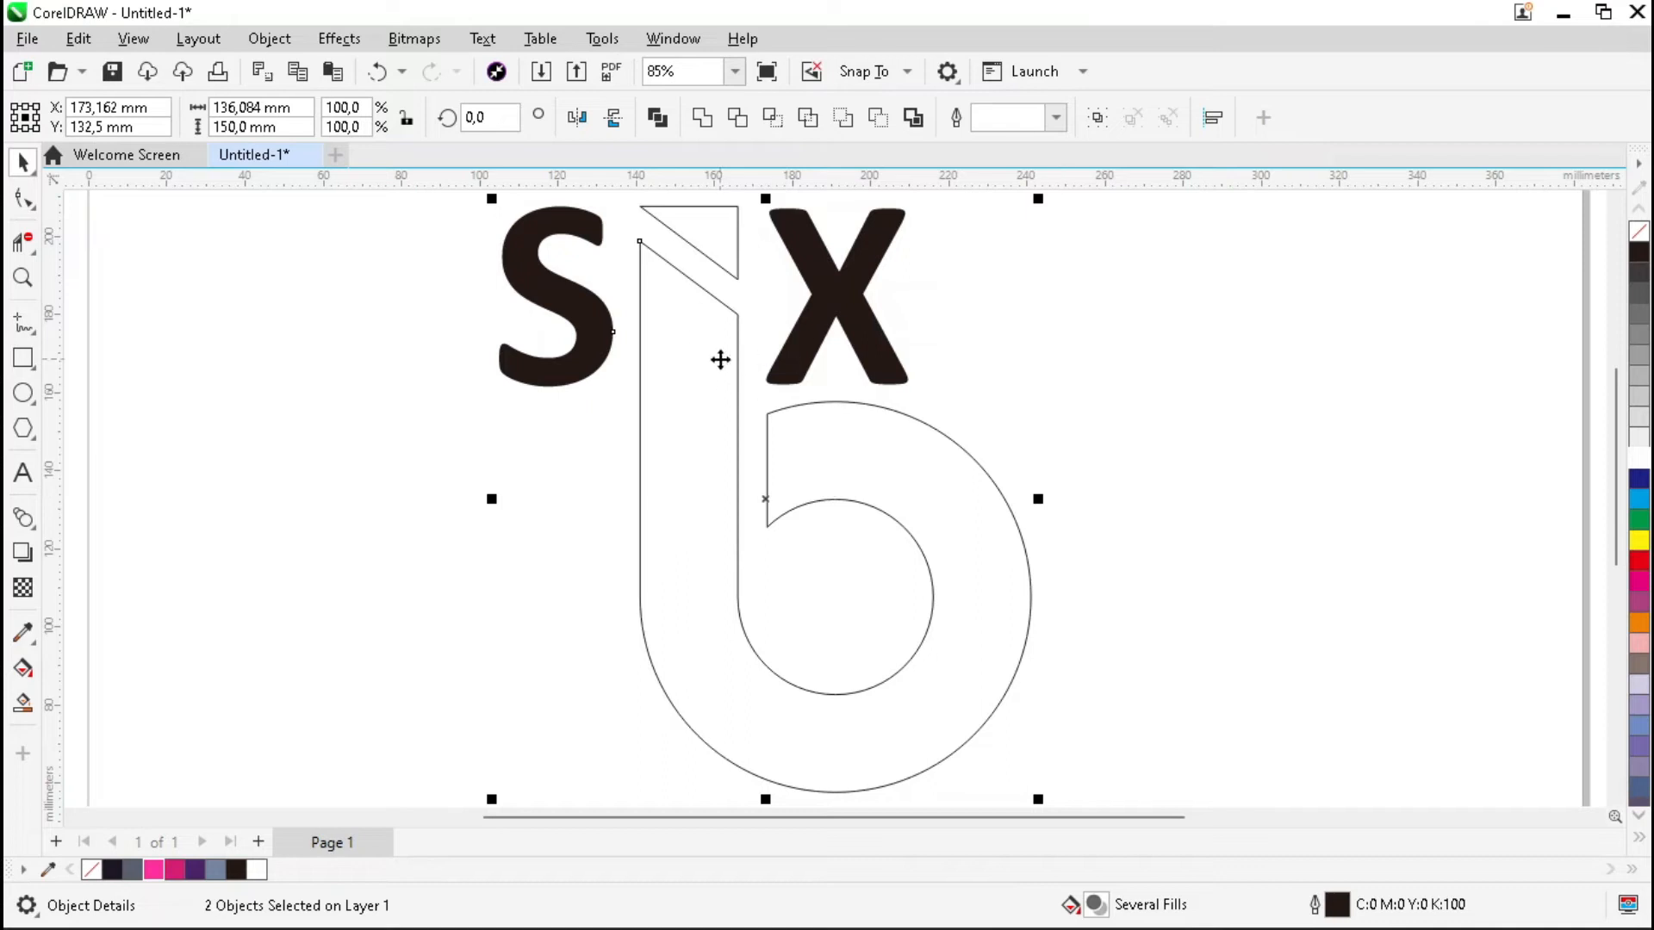
click(702, 118)
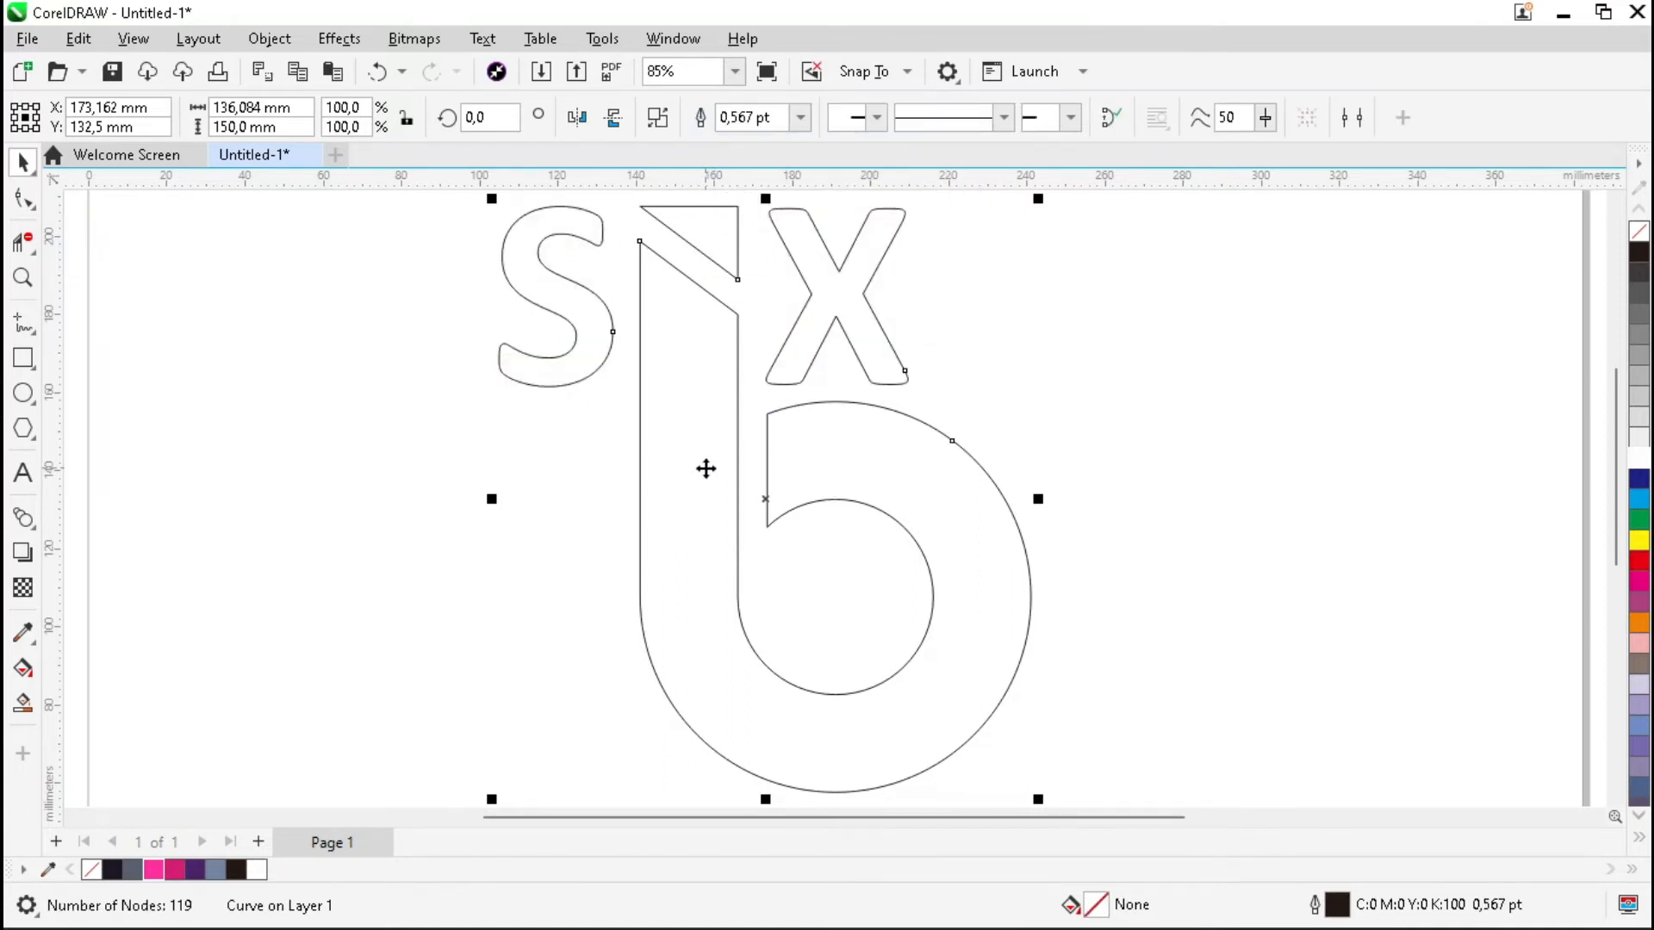
- Rotate the welded logo to 330° and center it on the page
scroll(706, 468, down, 1)
click(719, 490)
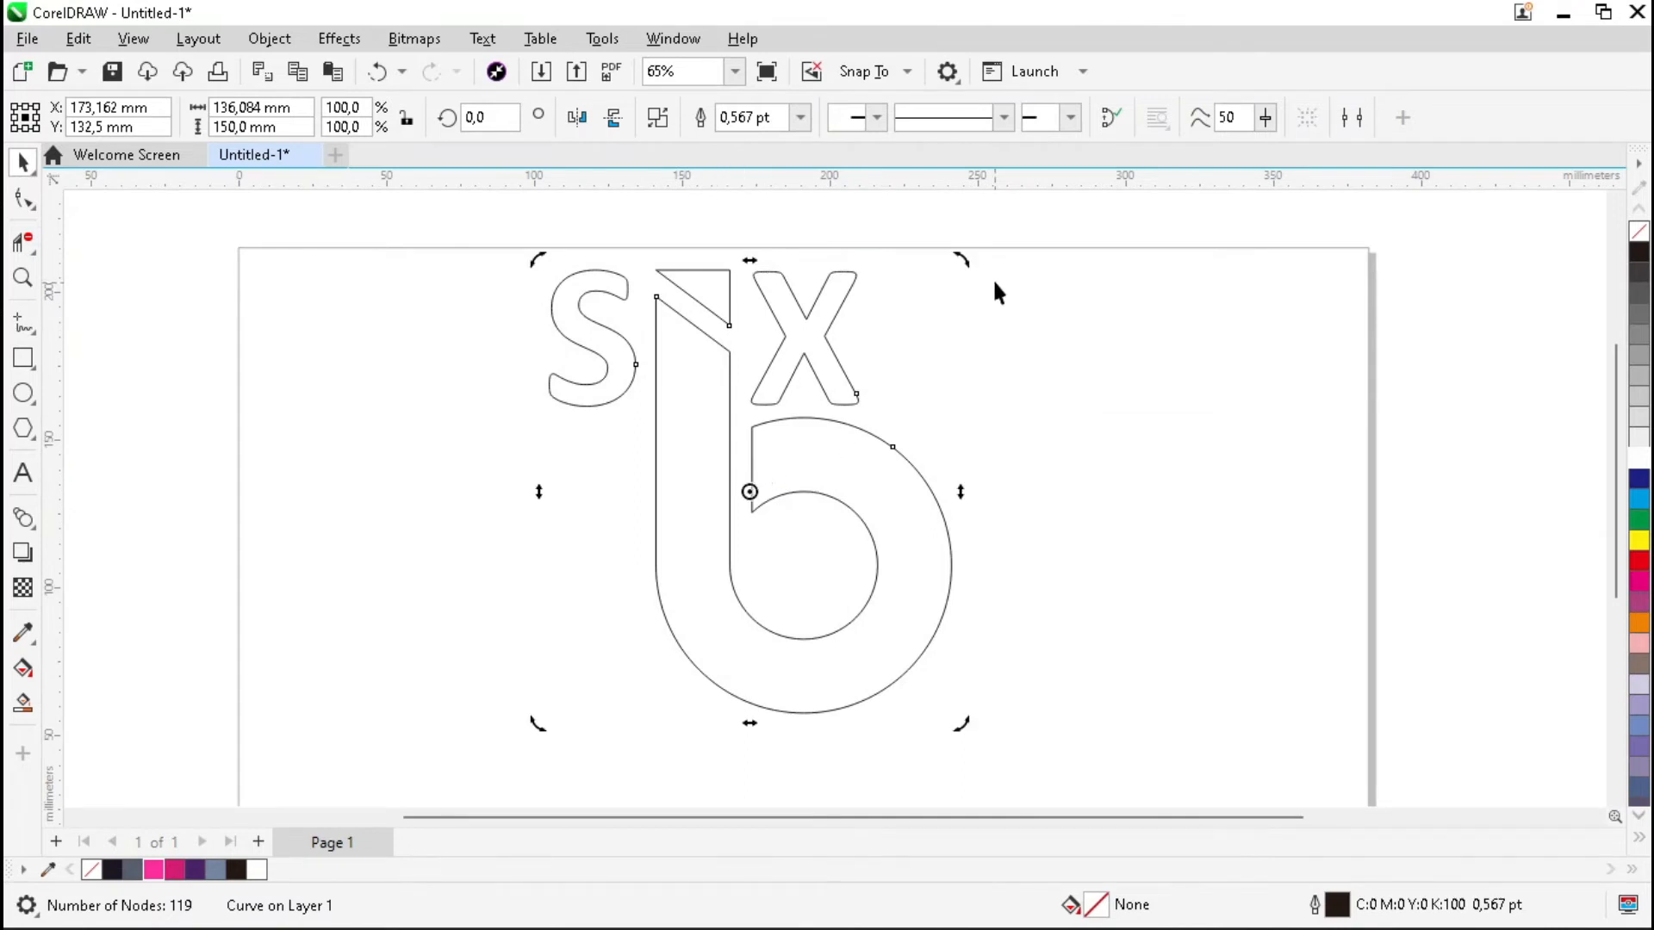
drag(967, 259, 1109, 405)
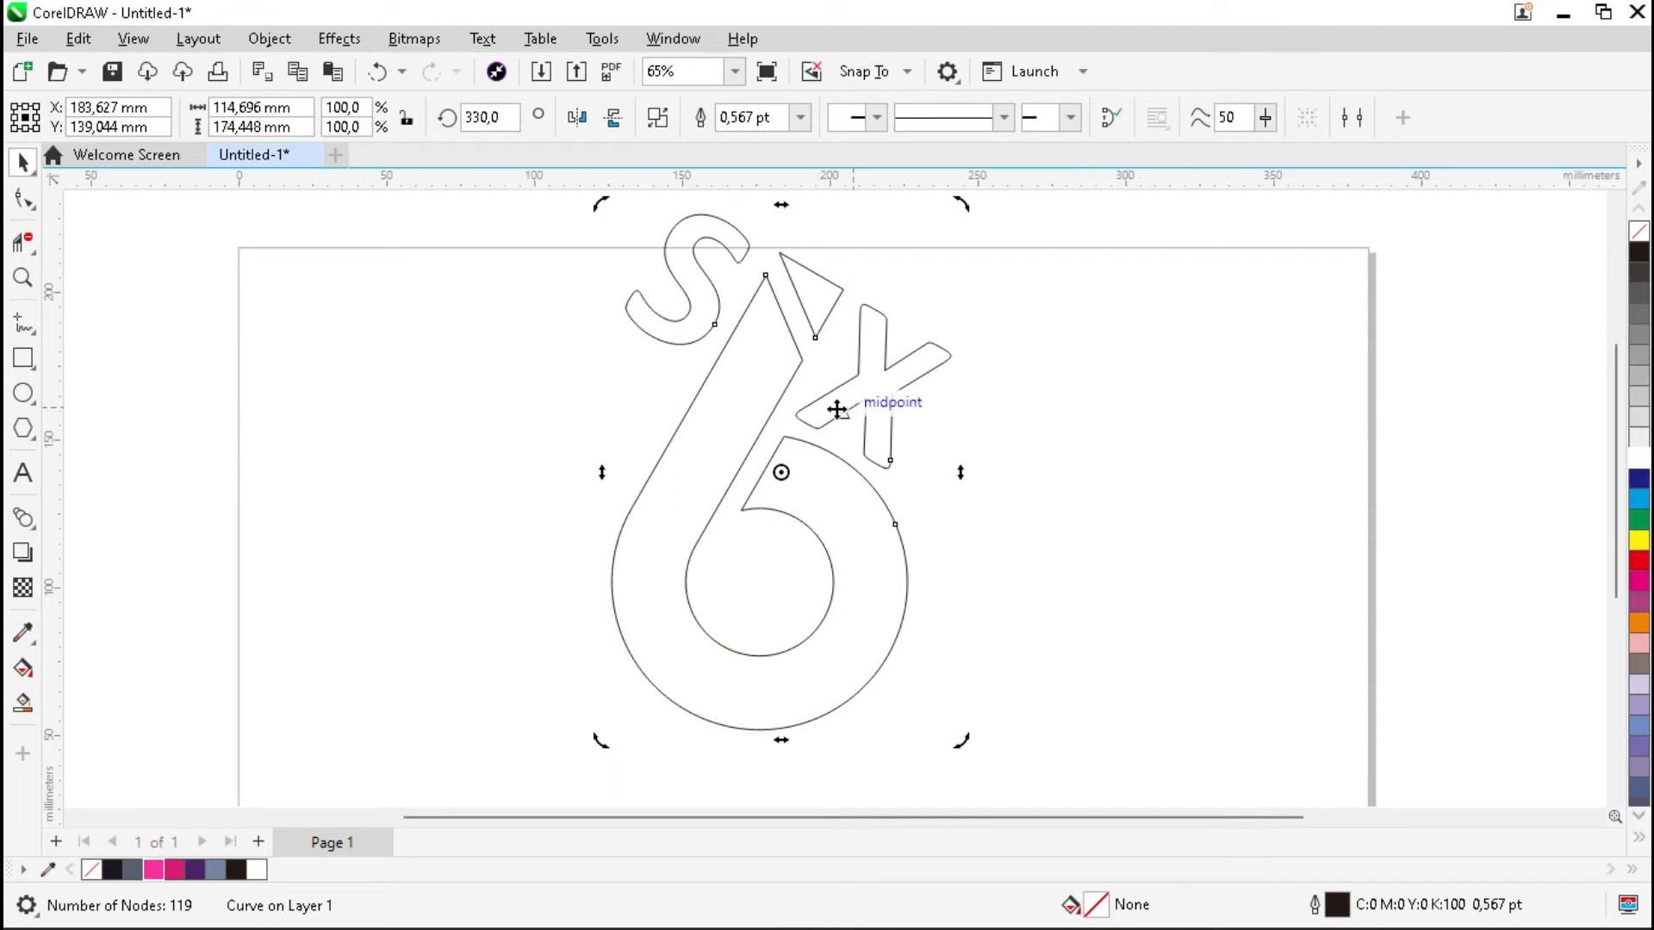
click(898, 470)
key(p)
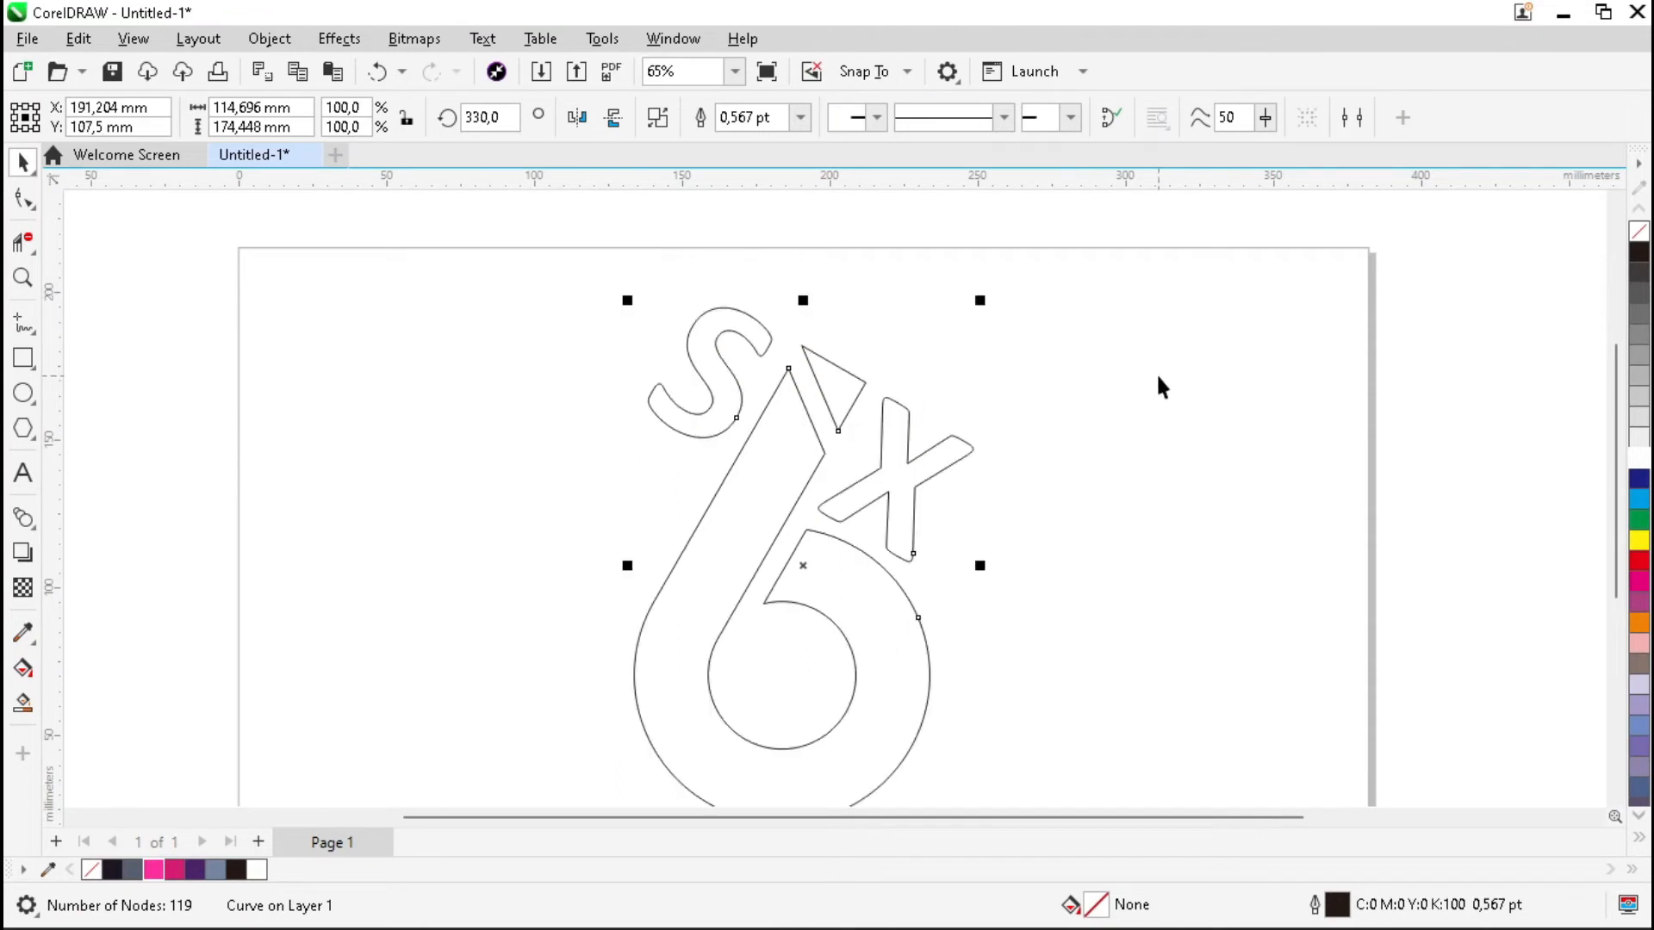
key(F4)
click(1175, 333)
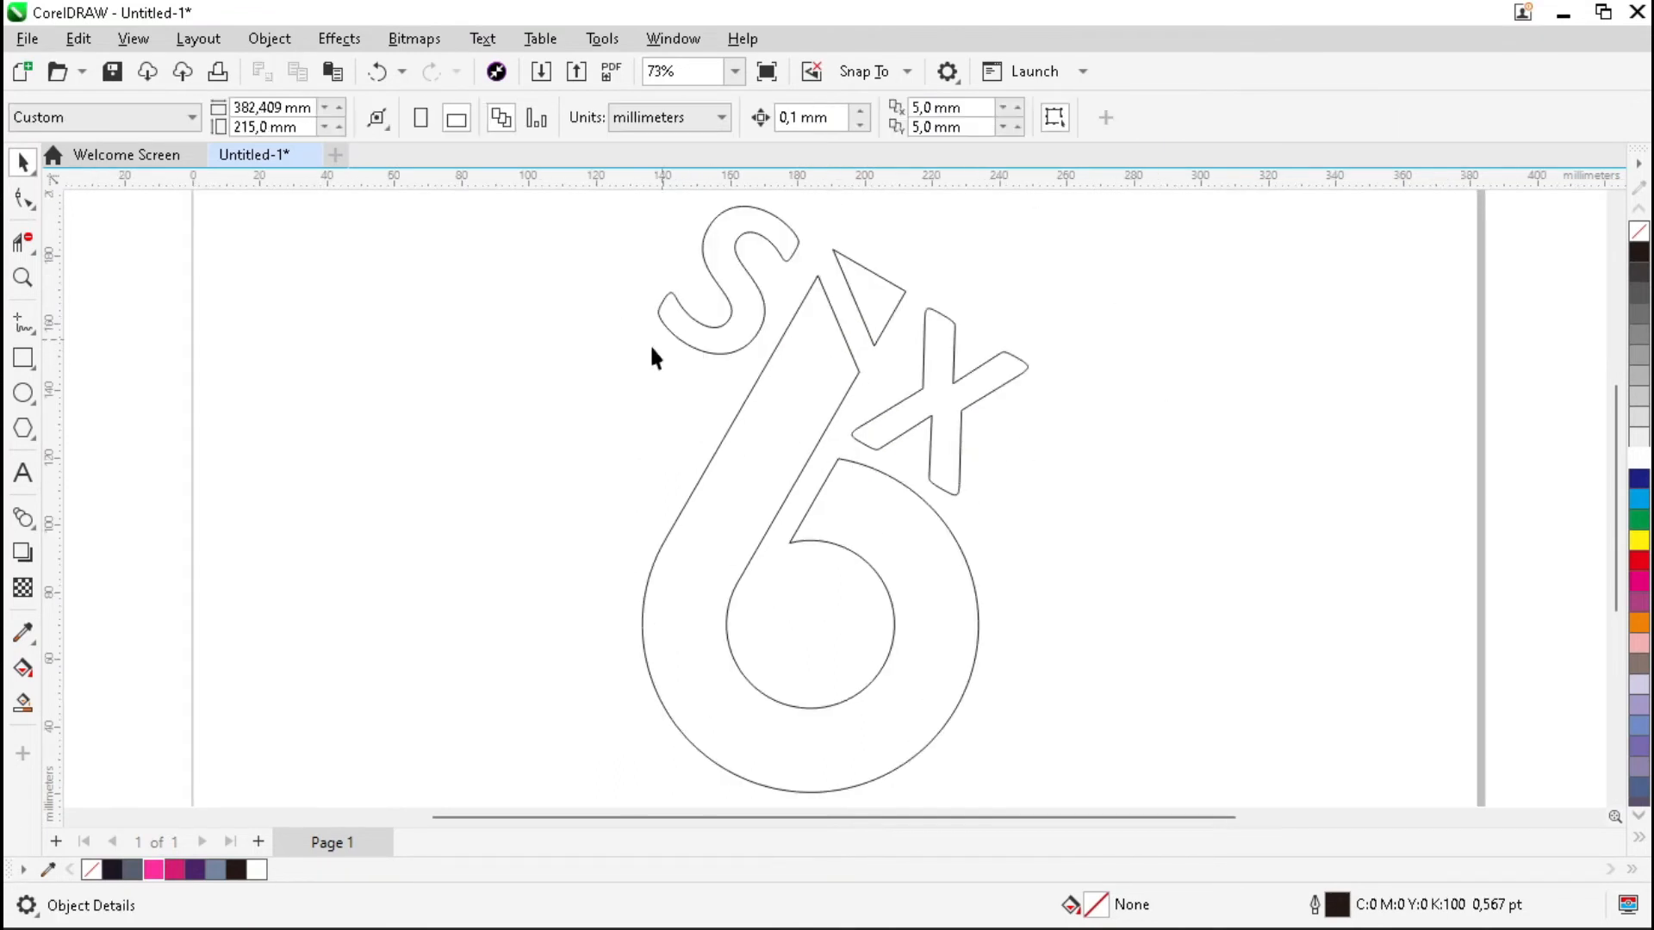
- Apply a vertical fountain fill to the logo from base to tip, with an extra color node near the middle
click(766, 417)
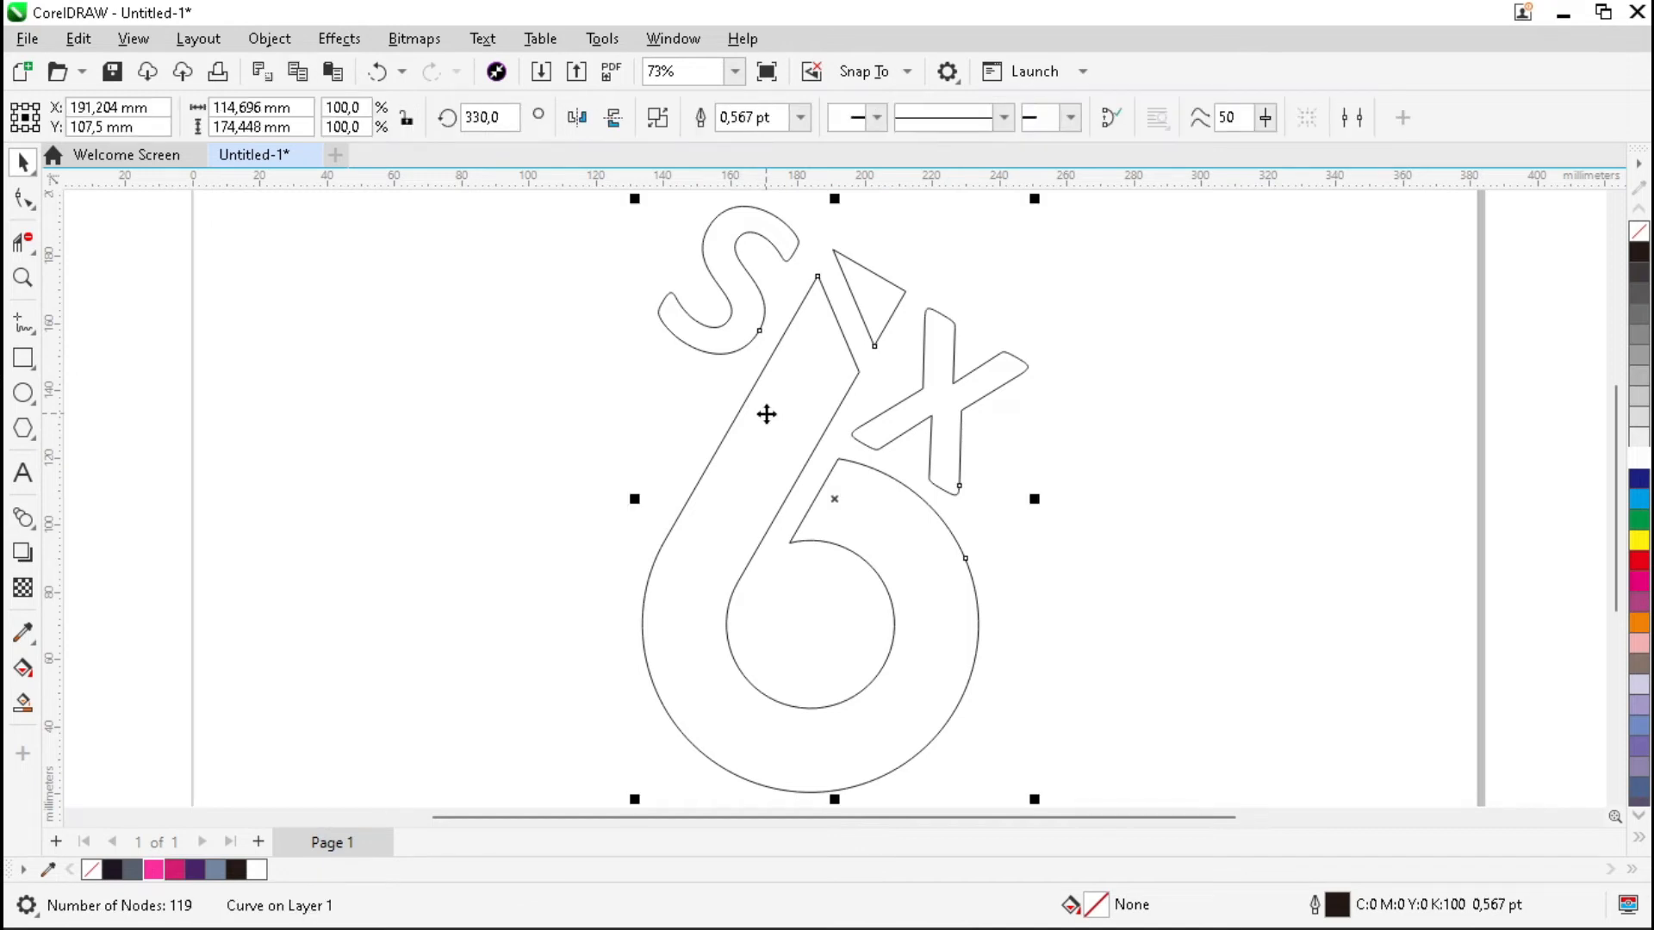
click(23, 667)
drag(815, 791, 817, 276)
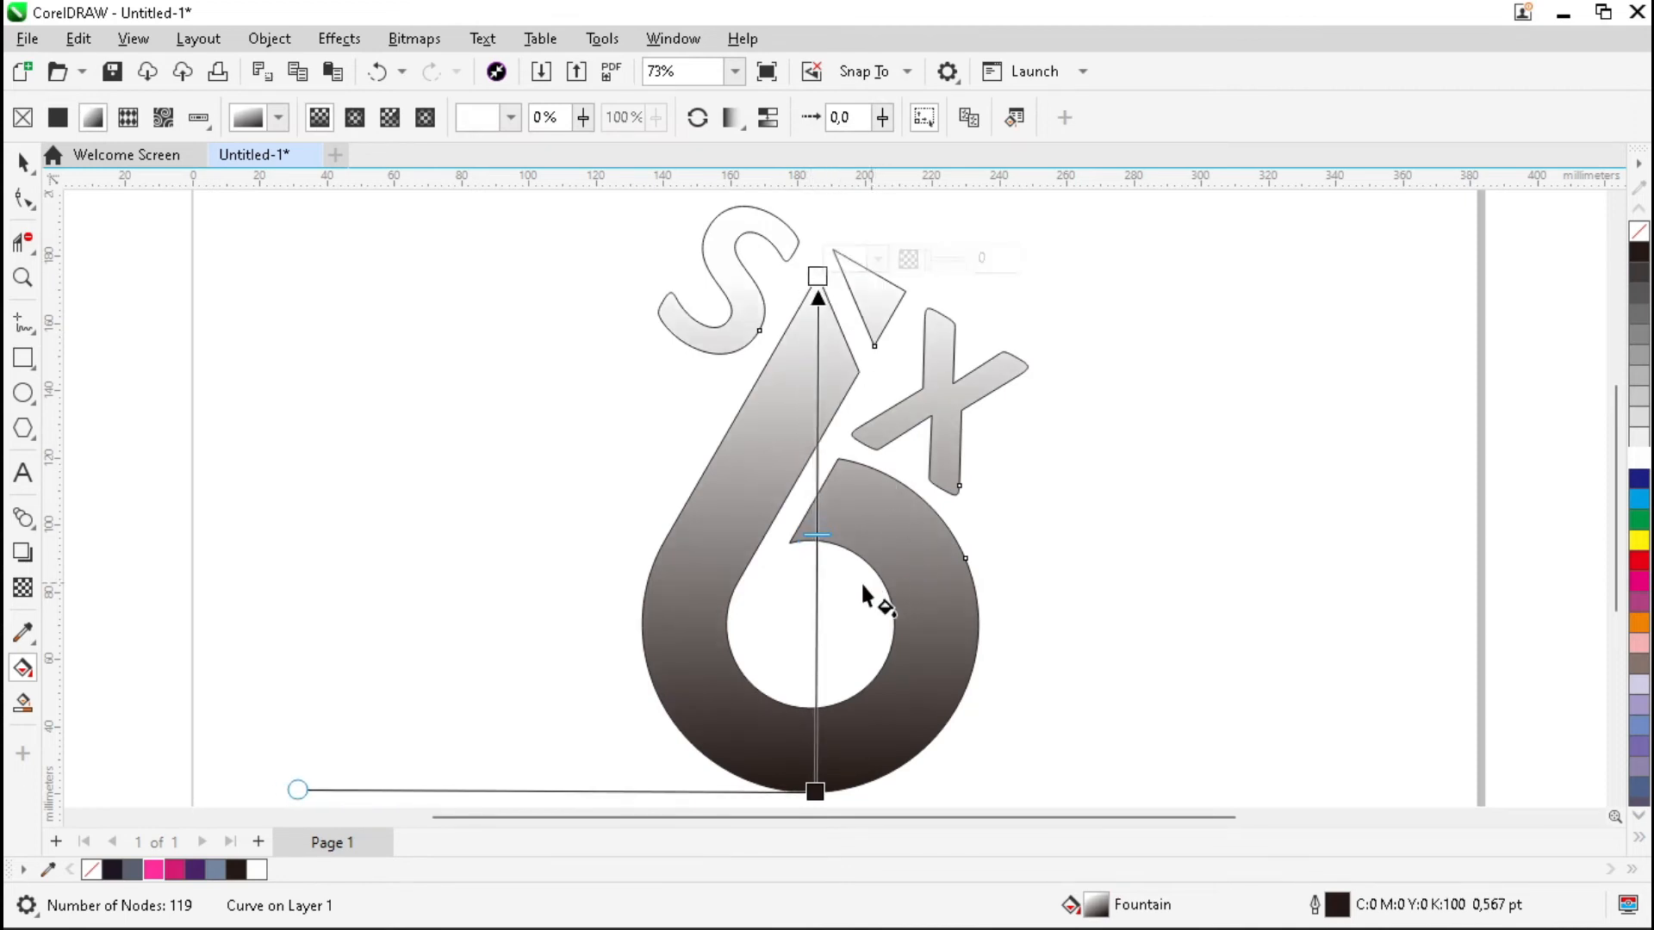
double_click(816, 577)
drag(816, 577, 816, 539)
- Color the logo's gradient bright pink at the tip, darker pink in the middle and purple R72 G34 B107 at the base
click(817, 276)
click(153, 870)
click(816, 539)
click(183, 871)
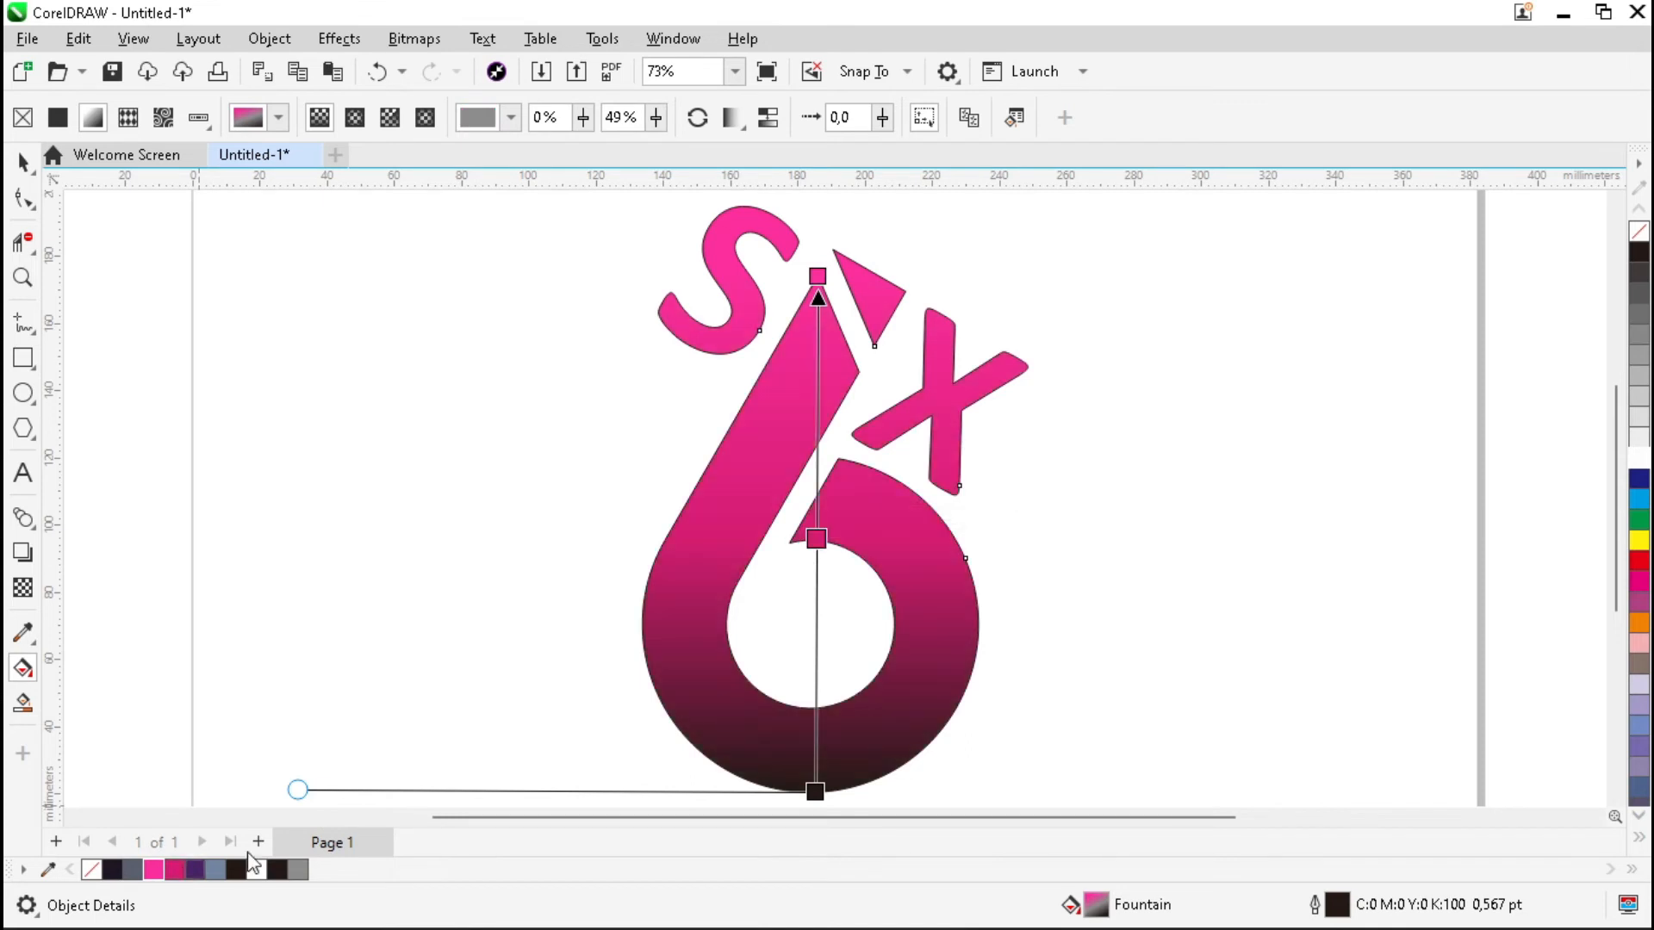
click(815, 791)
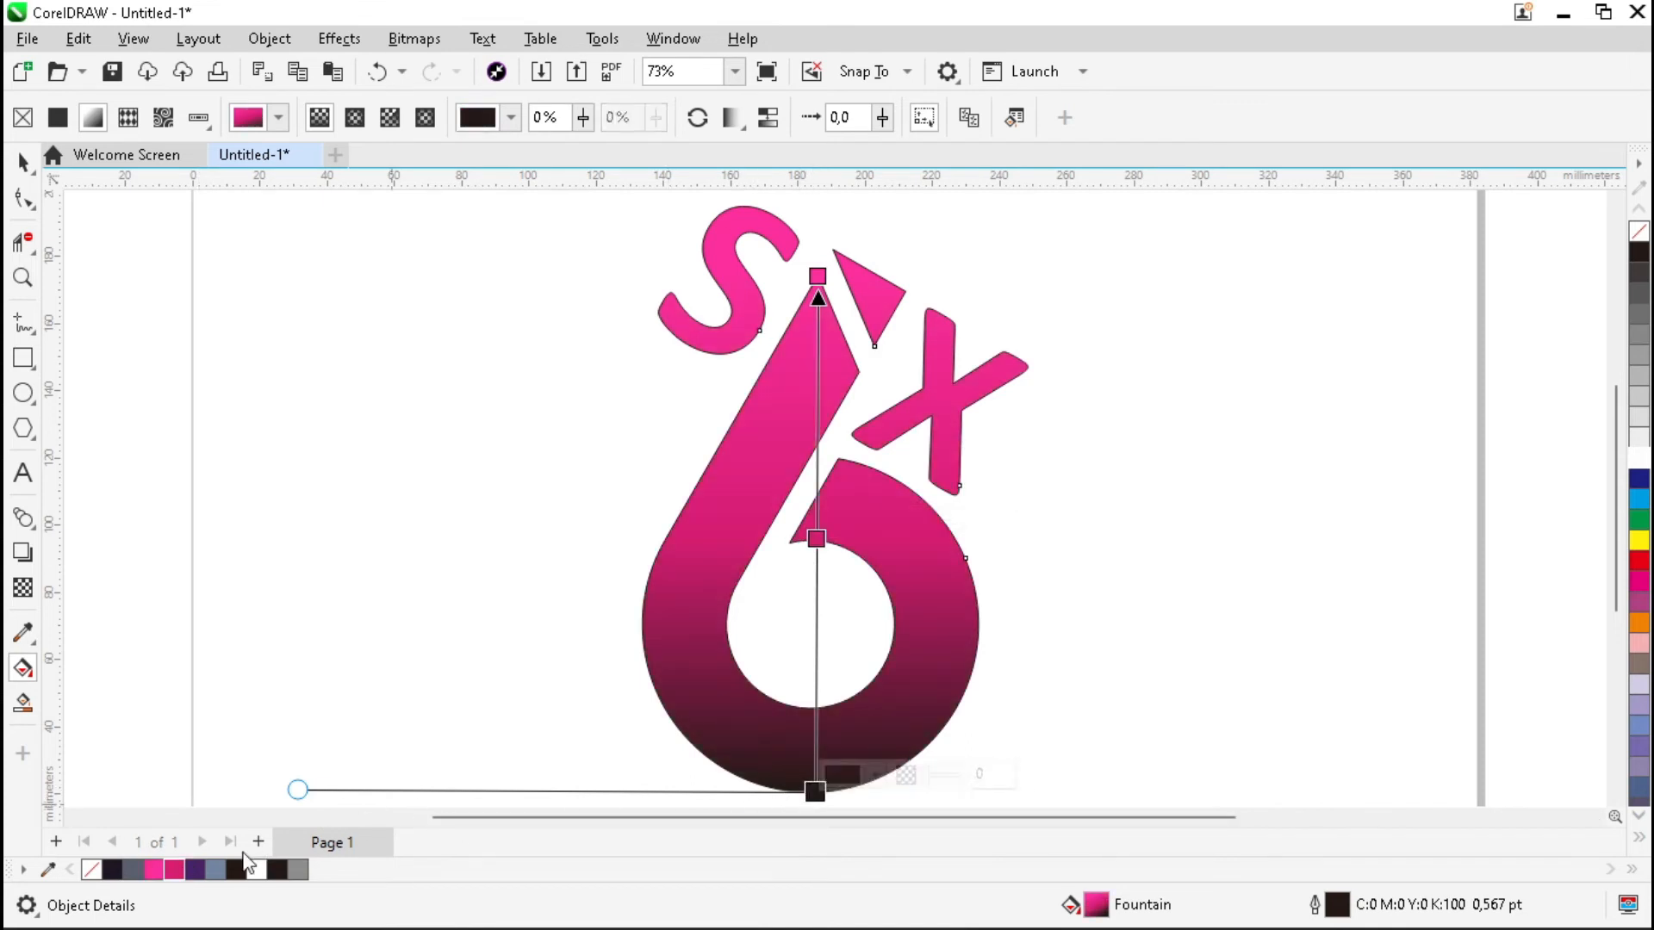
click(195, 870)
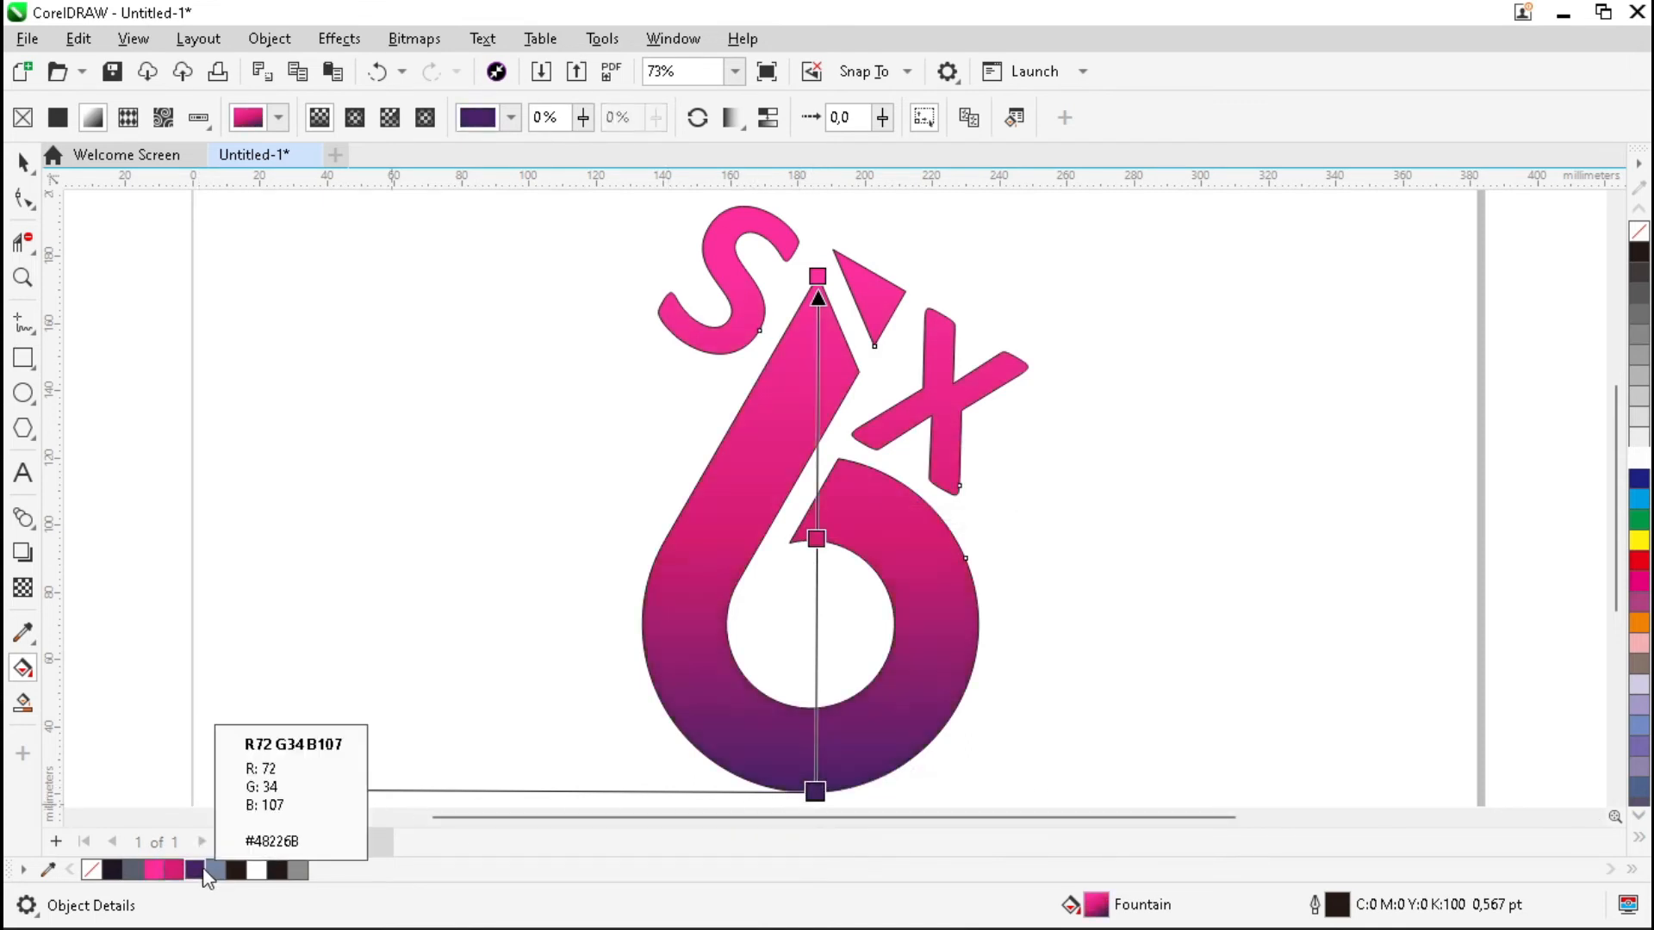
click(374, 410)
key(space)
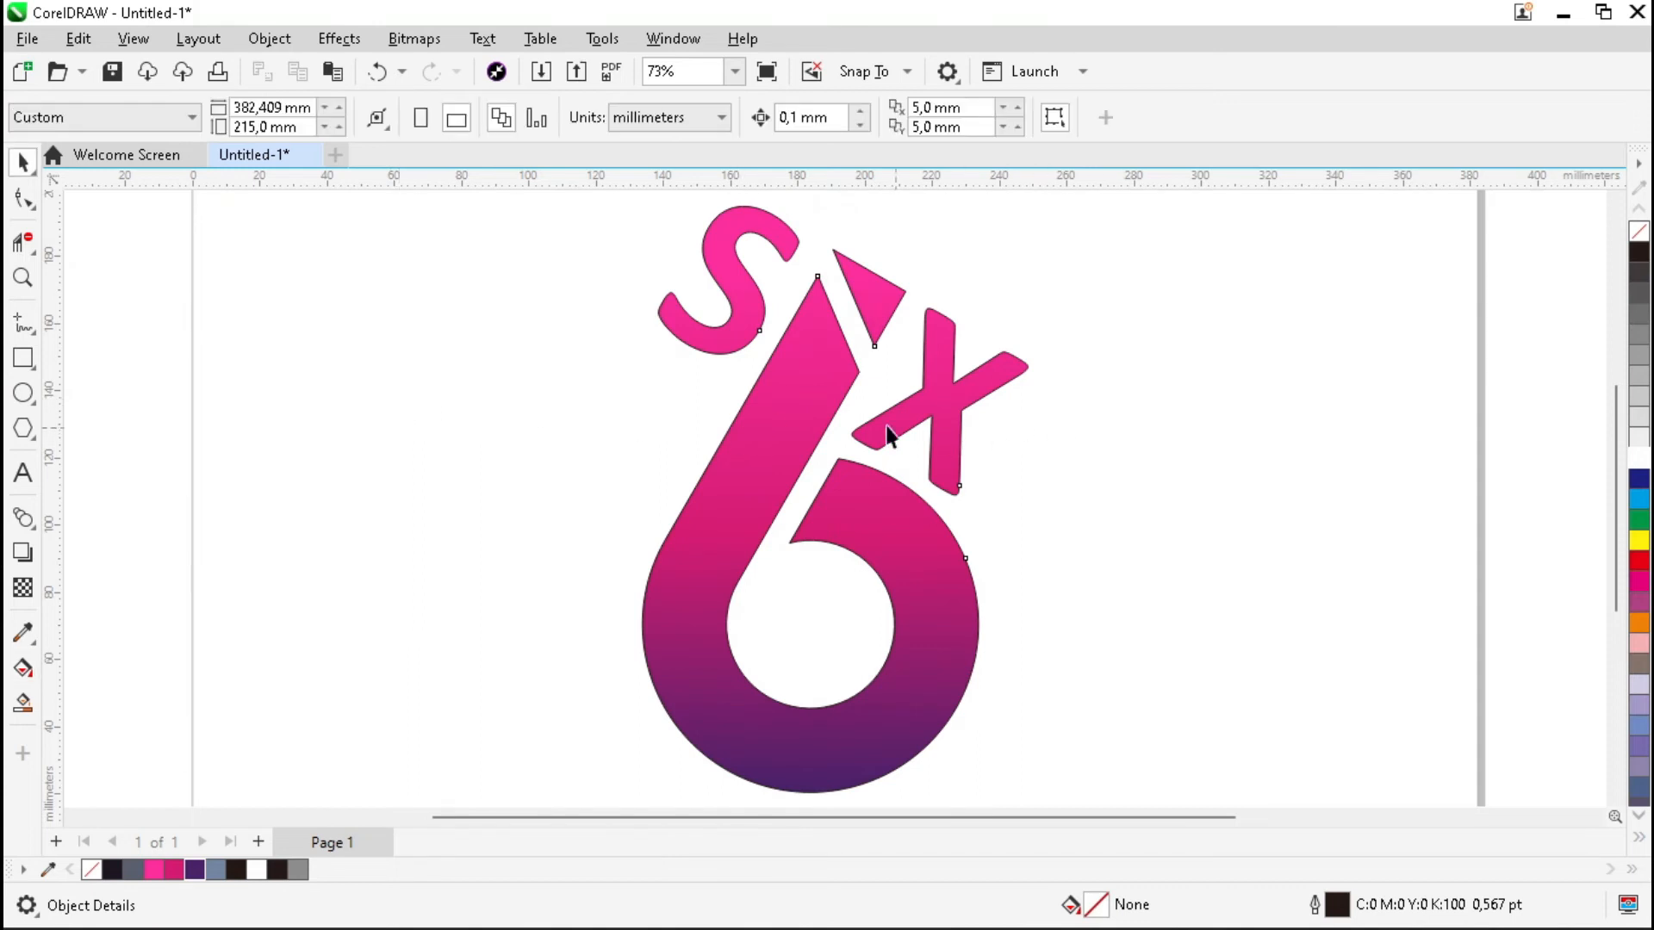
- Set the logo's outline width to None
click(819, 389)
click(800, 118)
click(737, 141)
click(1139, 465)
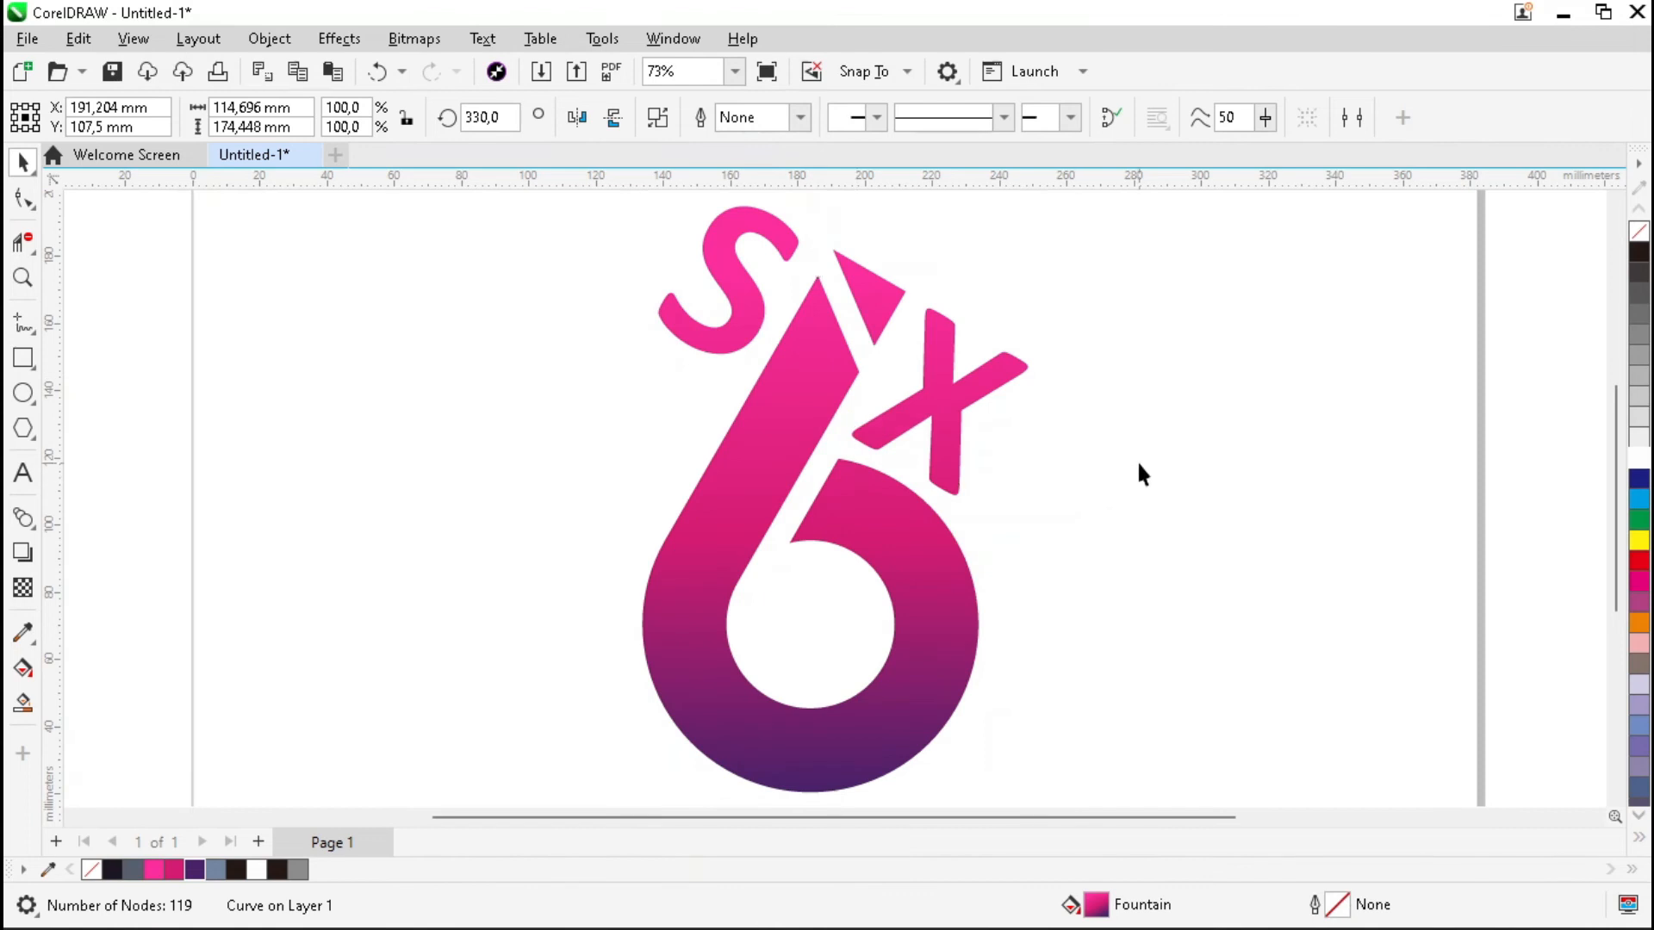
- Add a drop shadow cast upward from the logo's base at 90° and set its opacity to 100
click(760, 456)
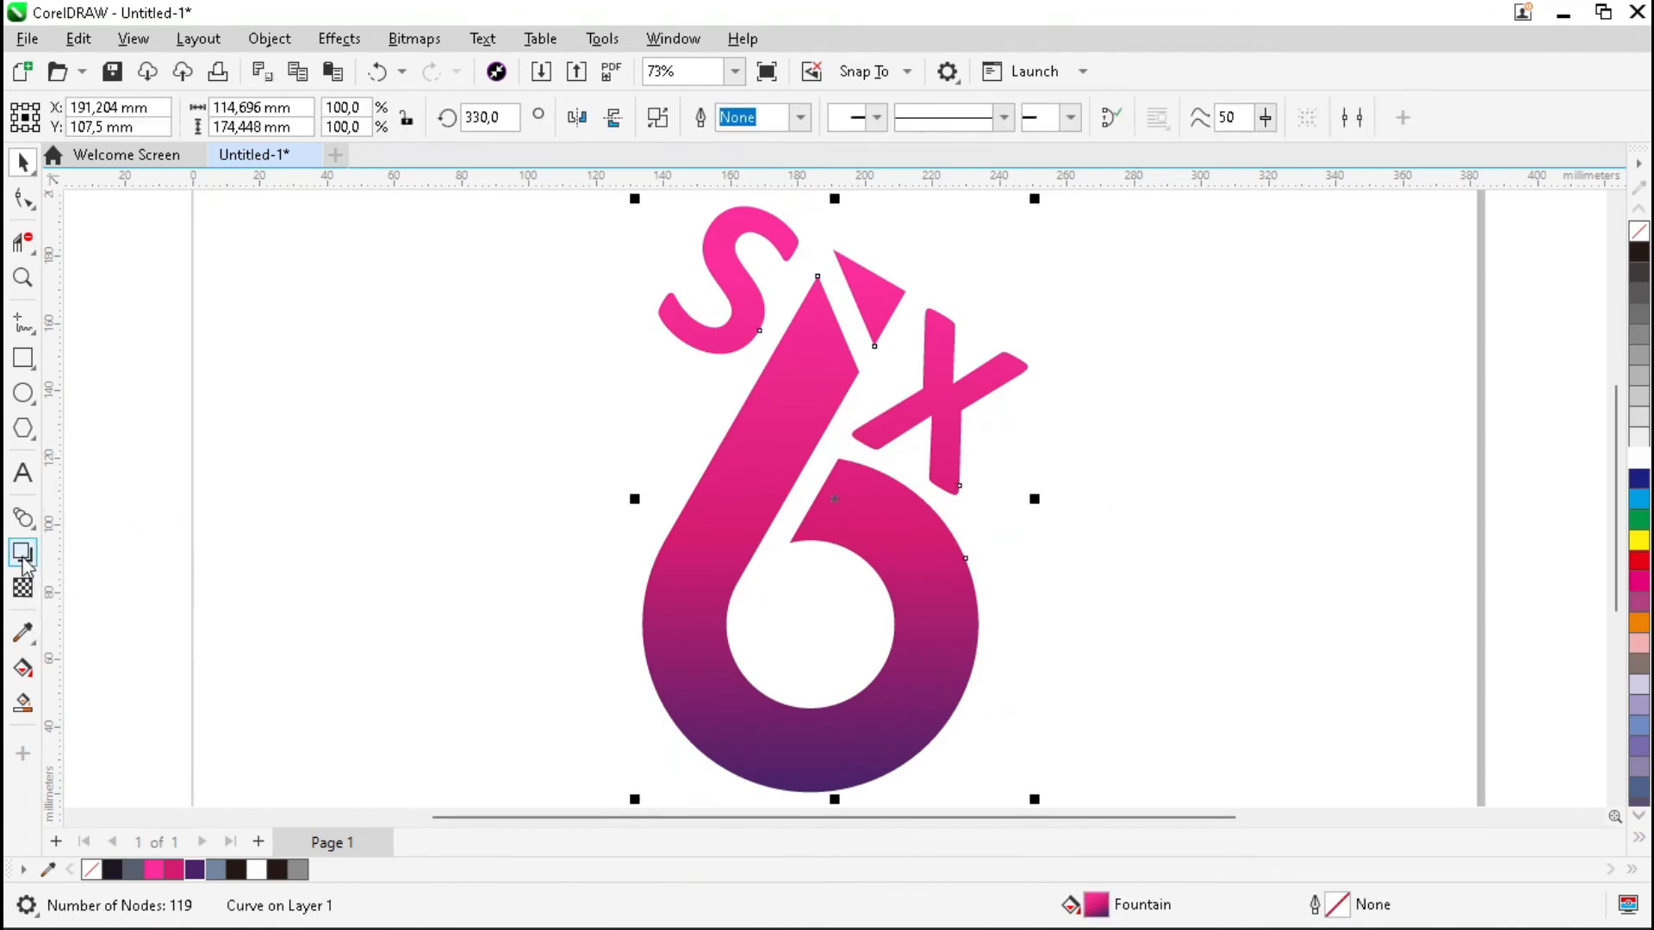
click(23, 553)
drag(835, 791, 842, 326)
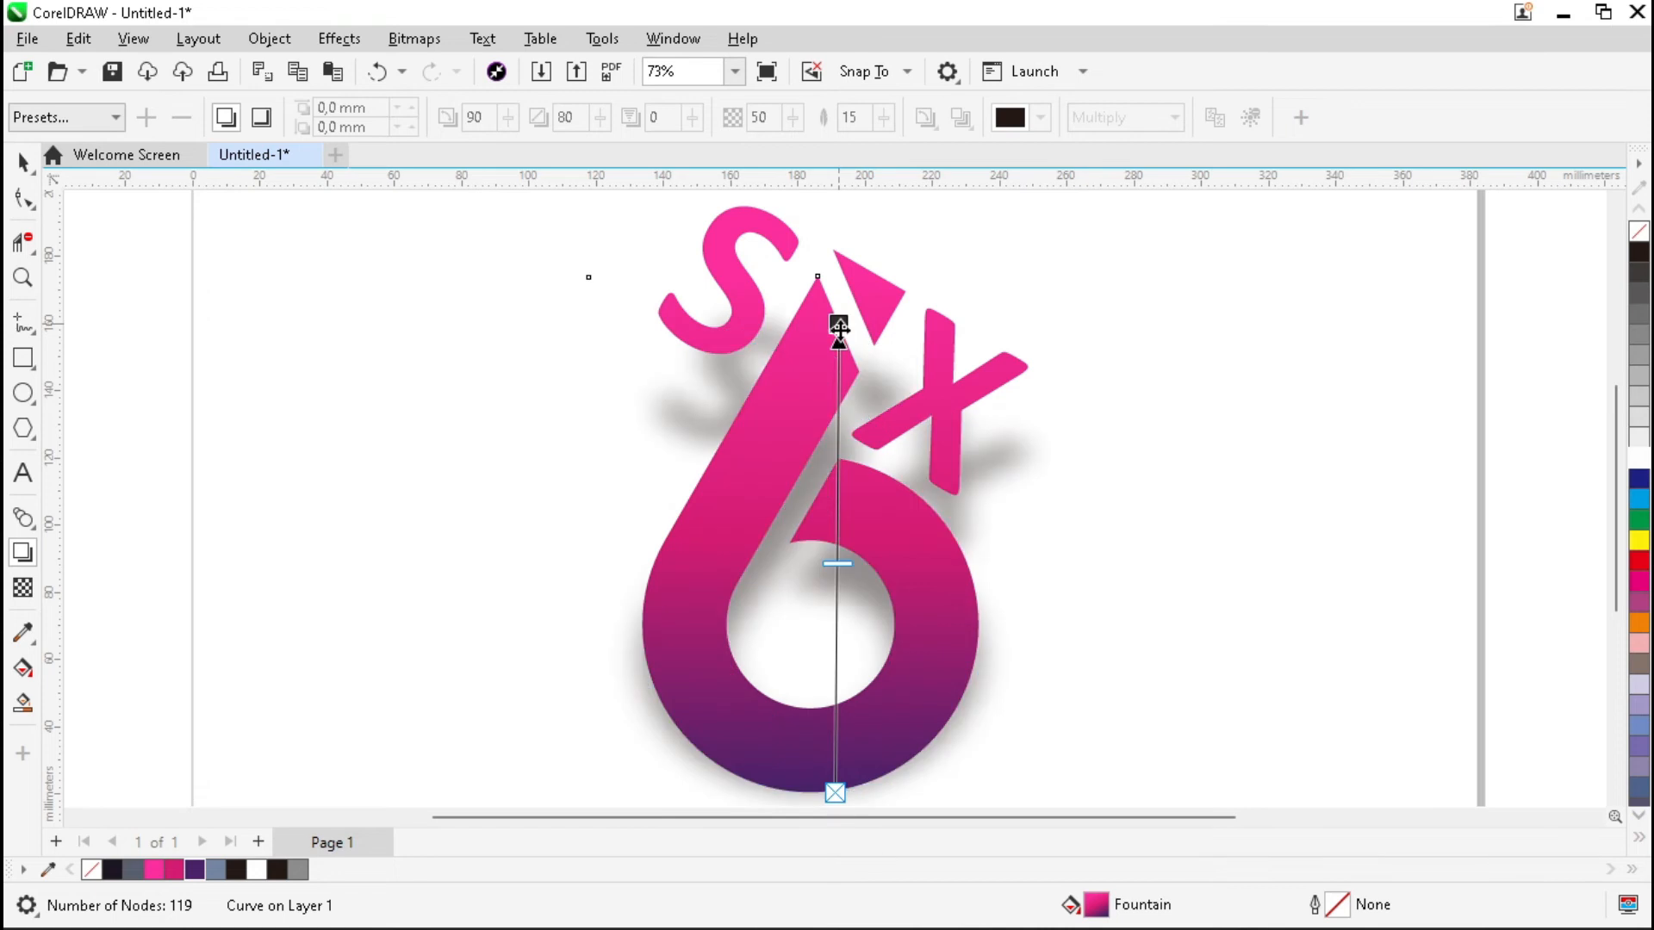
drag(836, 560, 838, 326)
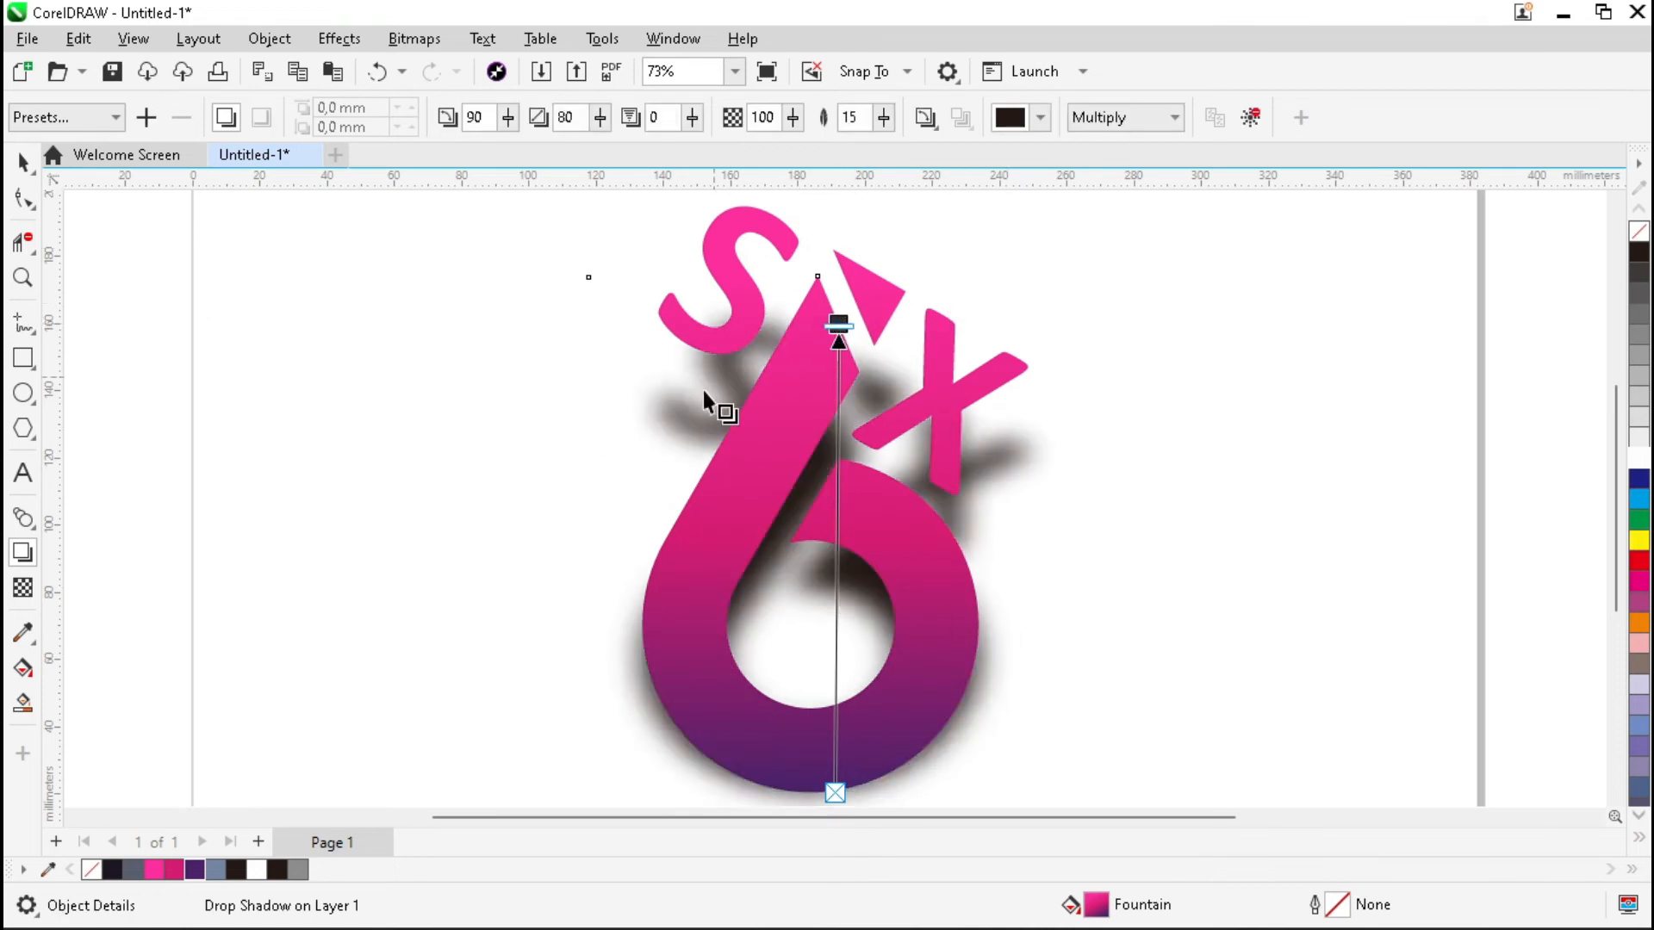
click(528, 515)
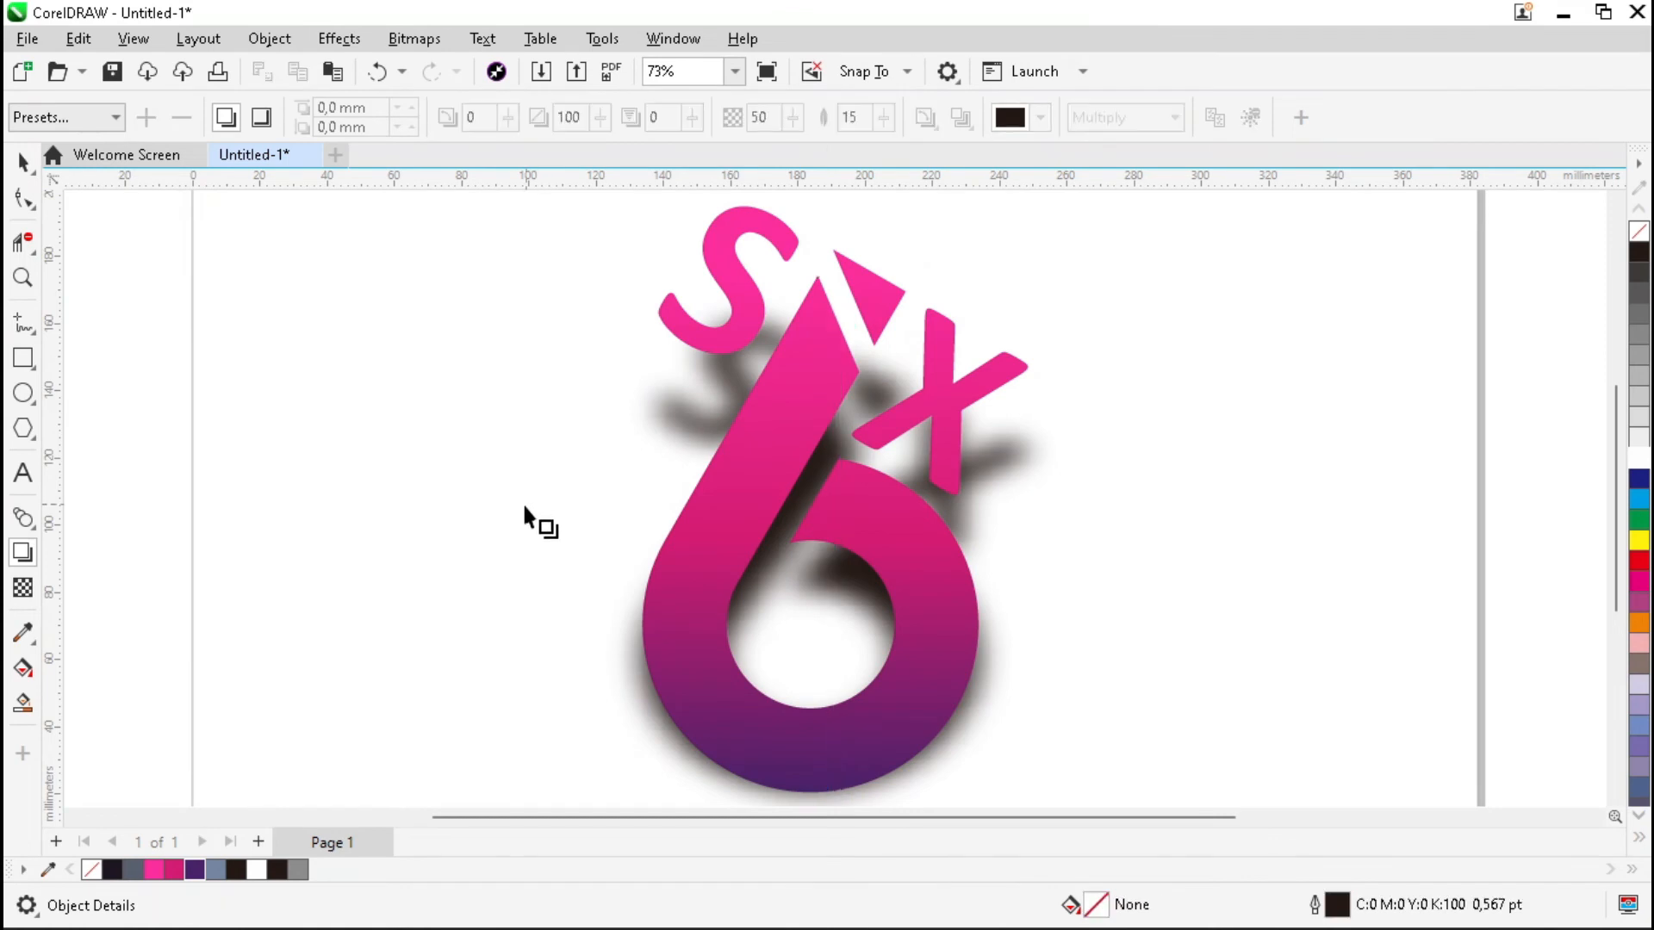
key(space)
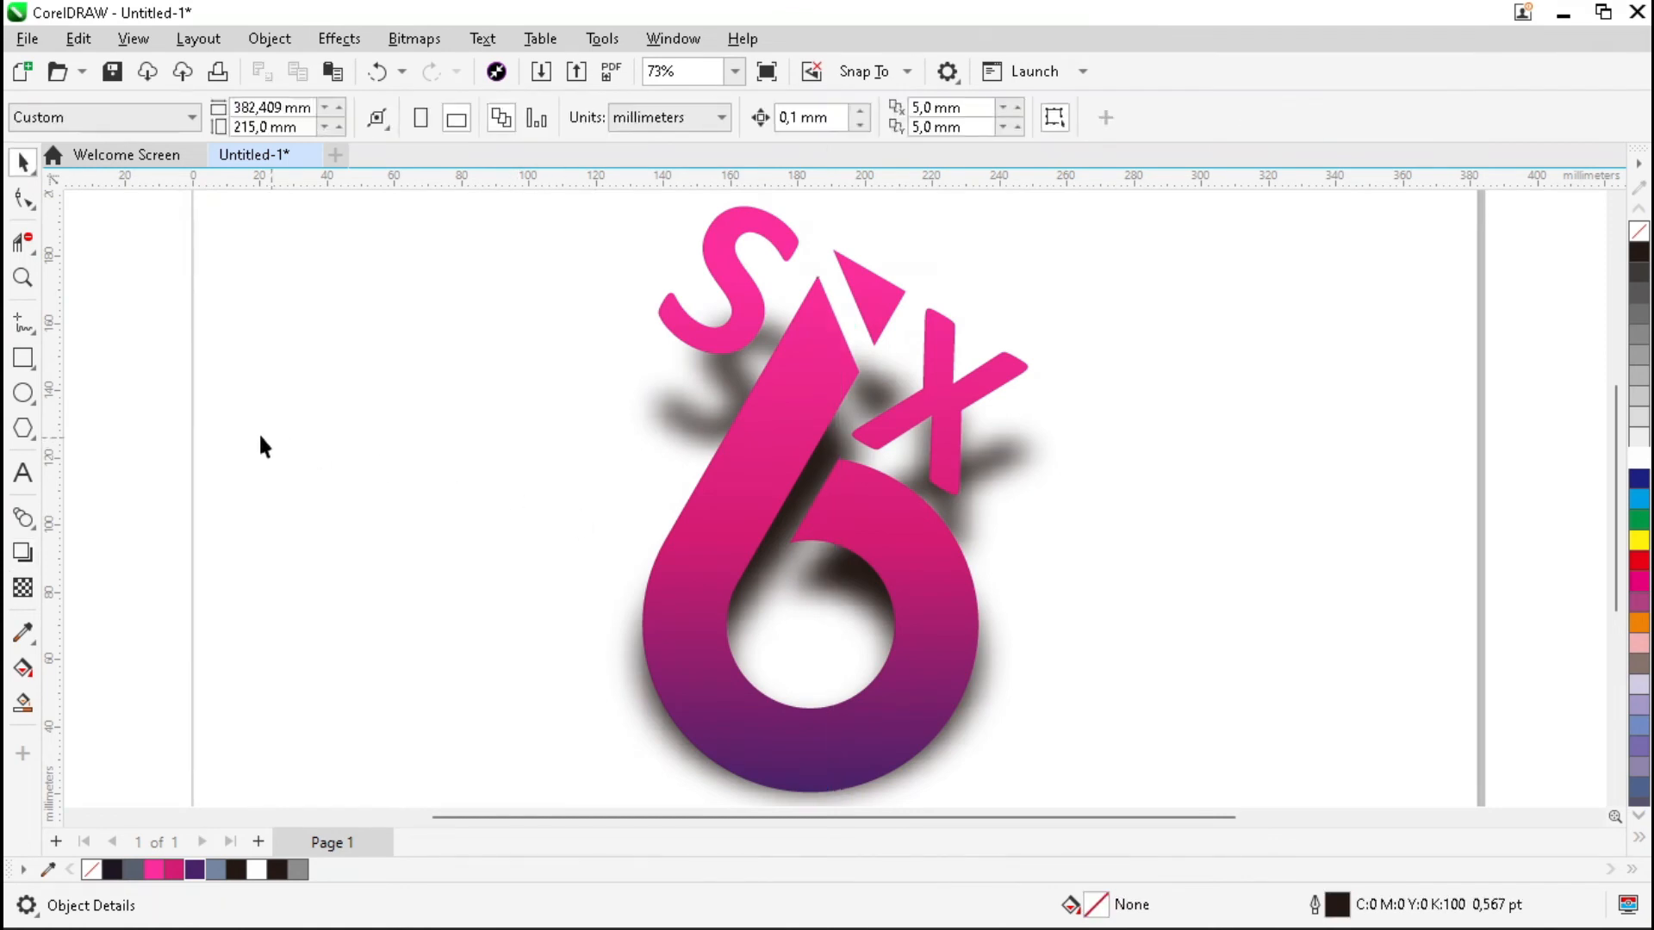
- Add a page-sized rectangle of 382,409 x 215 mm behind the logo
double_click(23, 362)
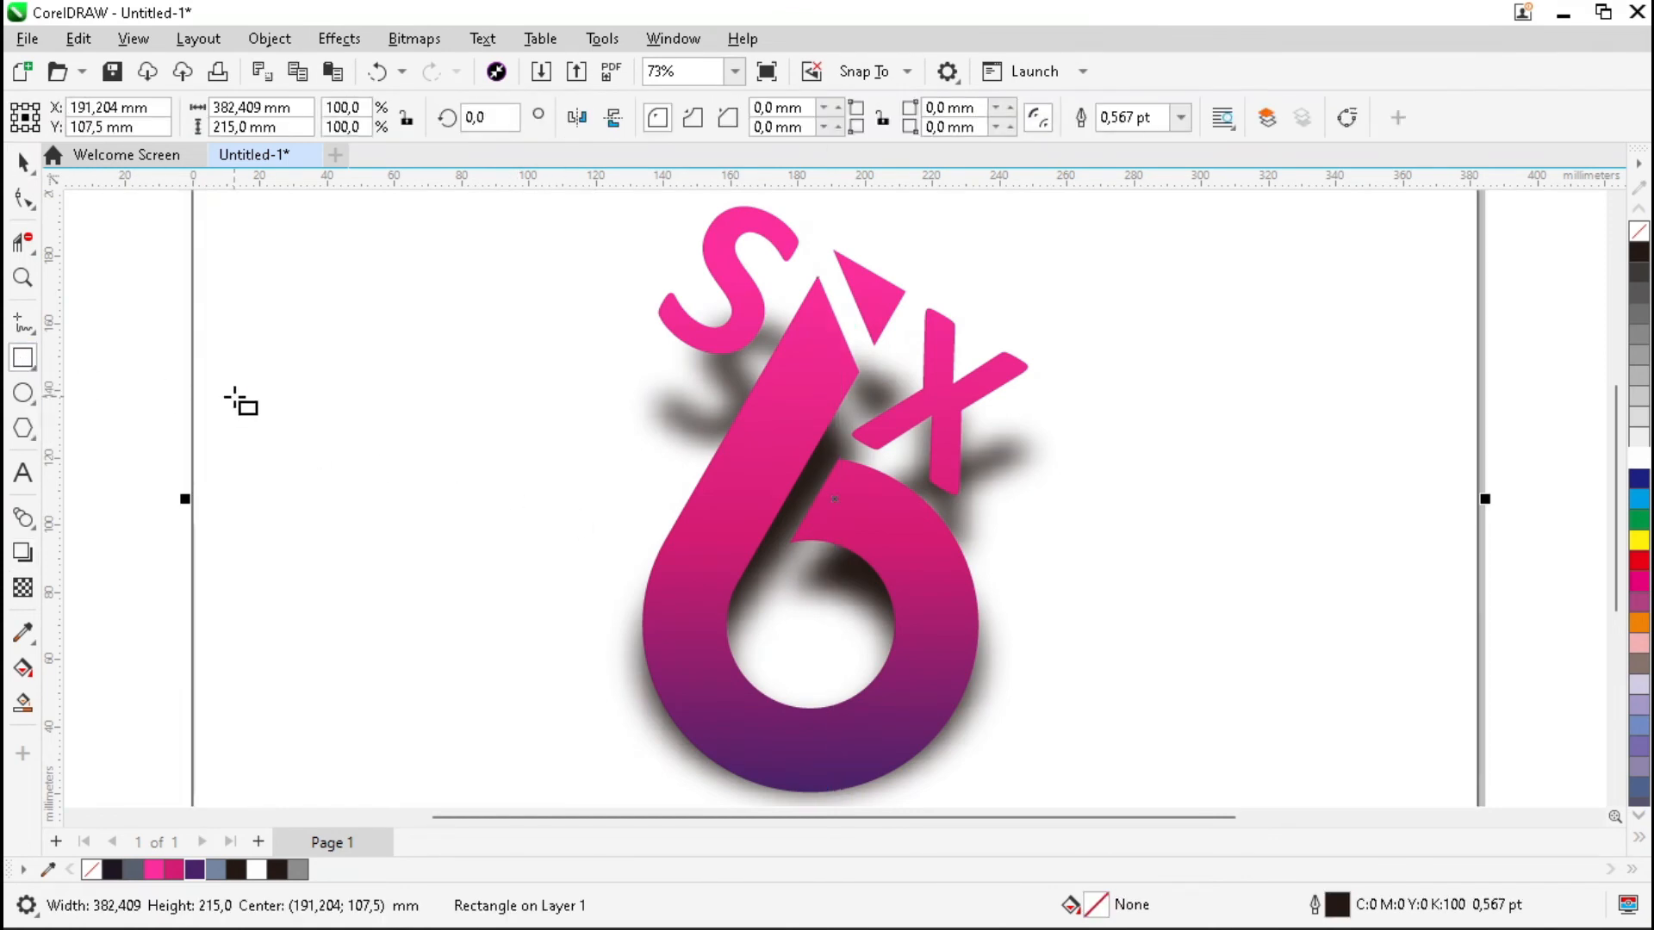
key(F4)
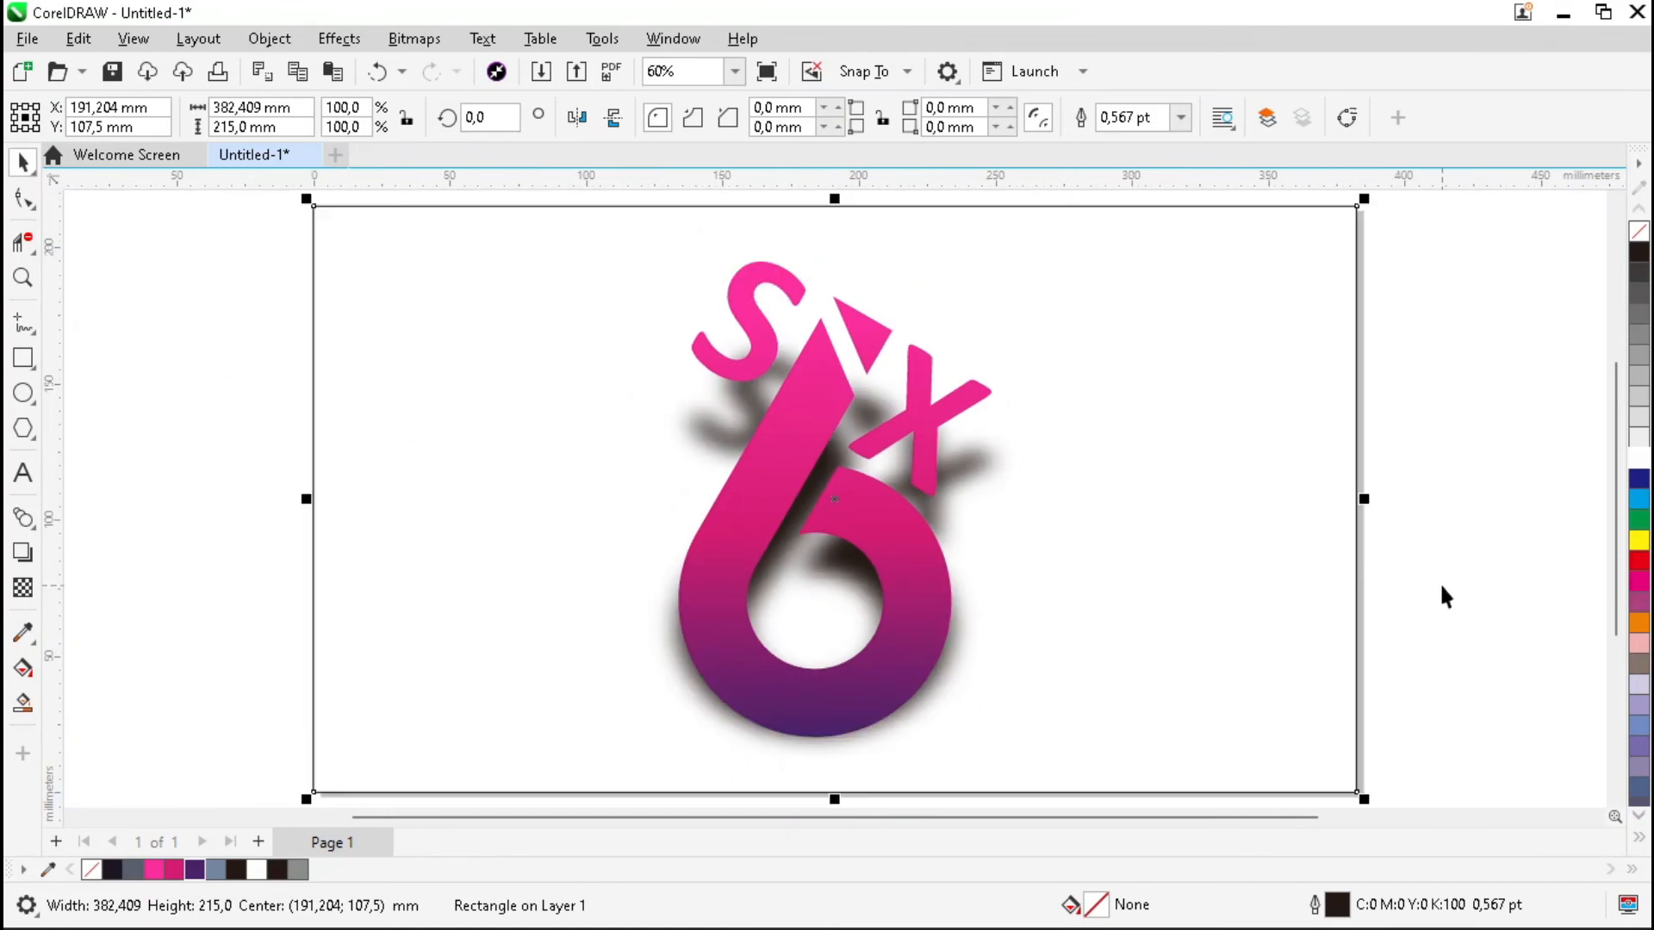
click(1436, 586)
- Fill the background rectangle with a diagonal gradient from slate gray at the upper-left corner to near-black navy at the lower-right corner
click(1163, 594)
click(23, 668)
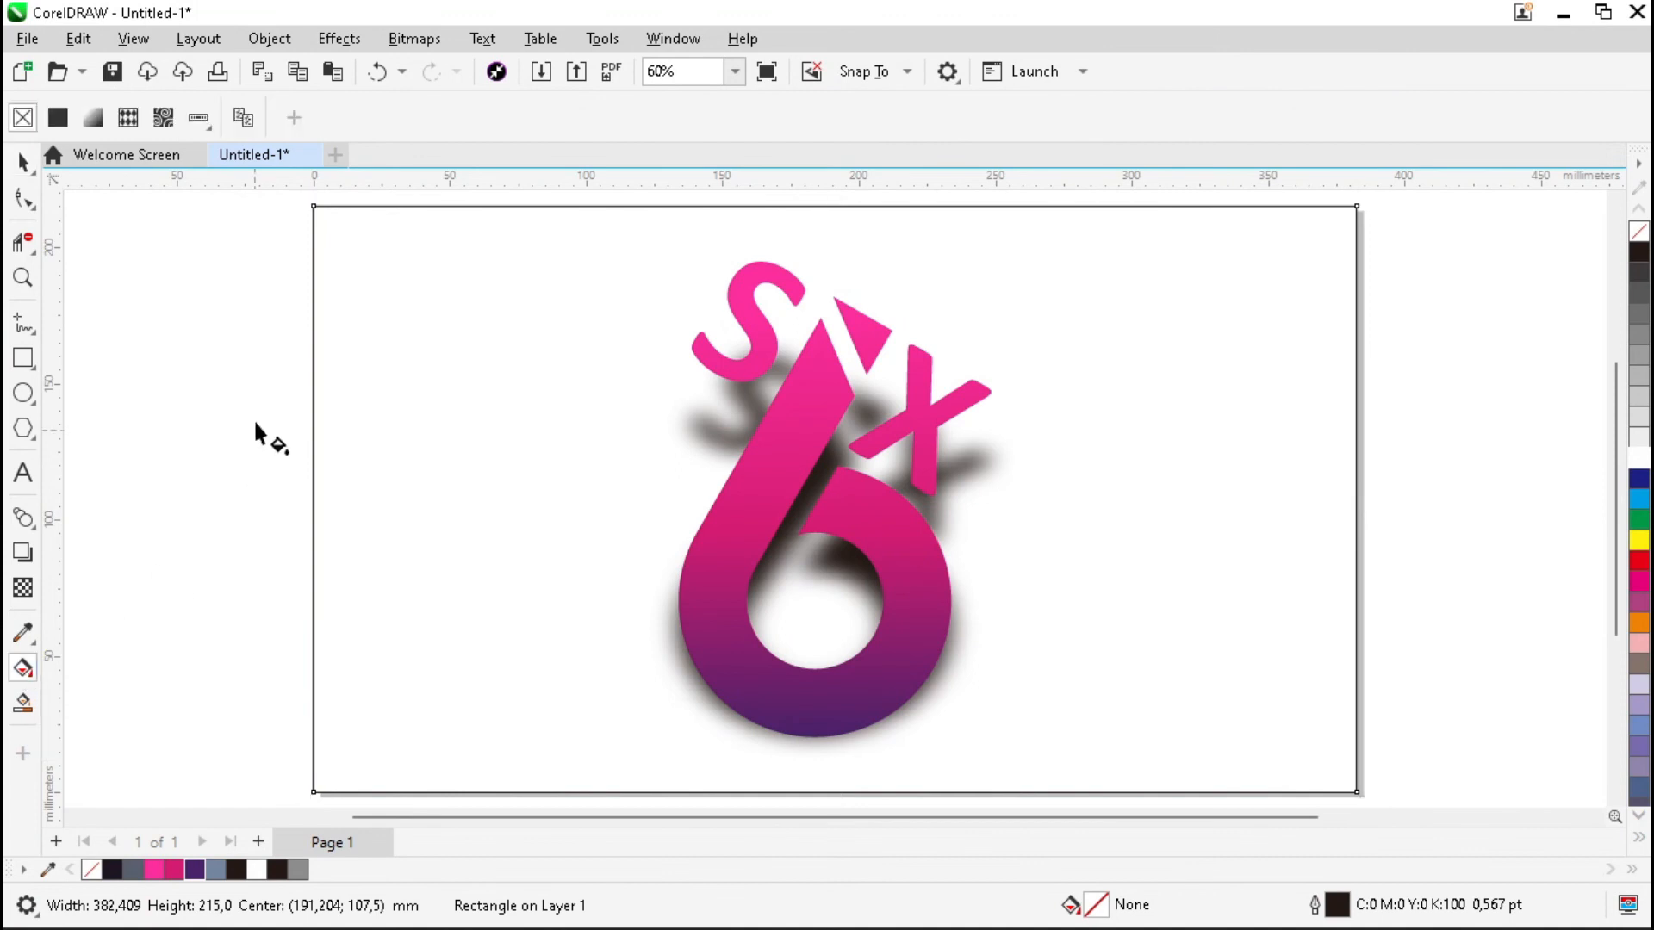
drag(315, 208, 1355, 787)
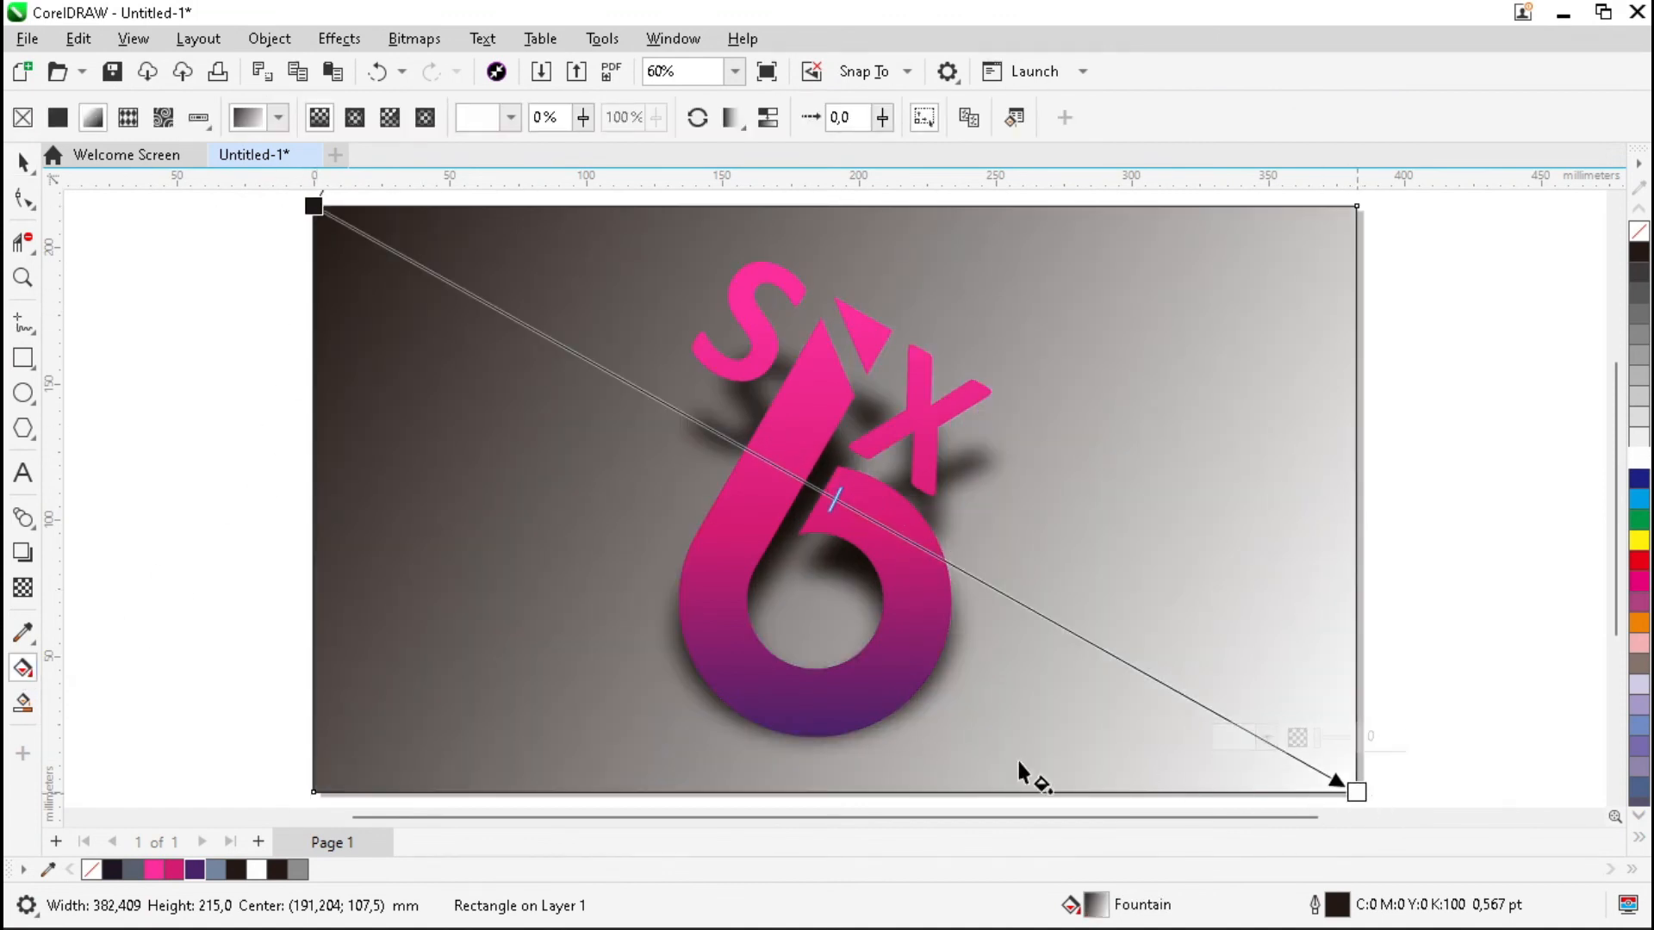
click(115, 870)
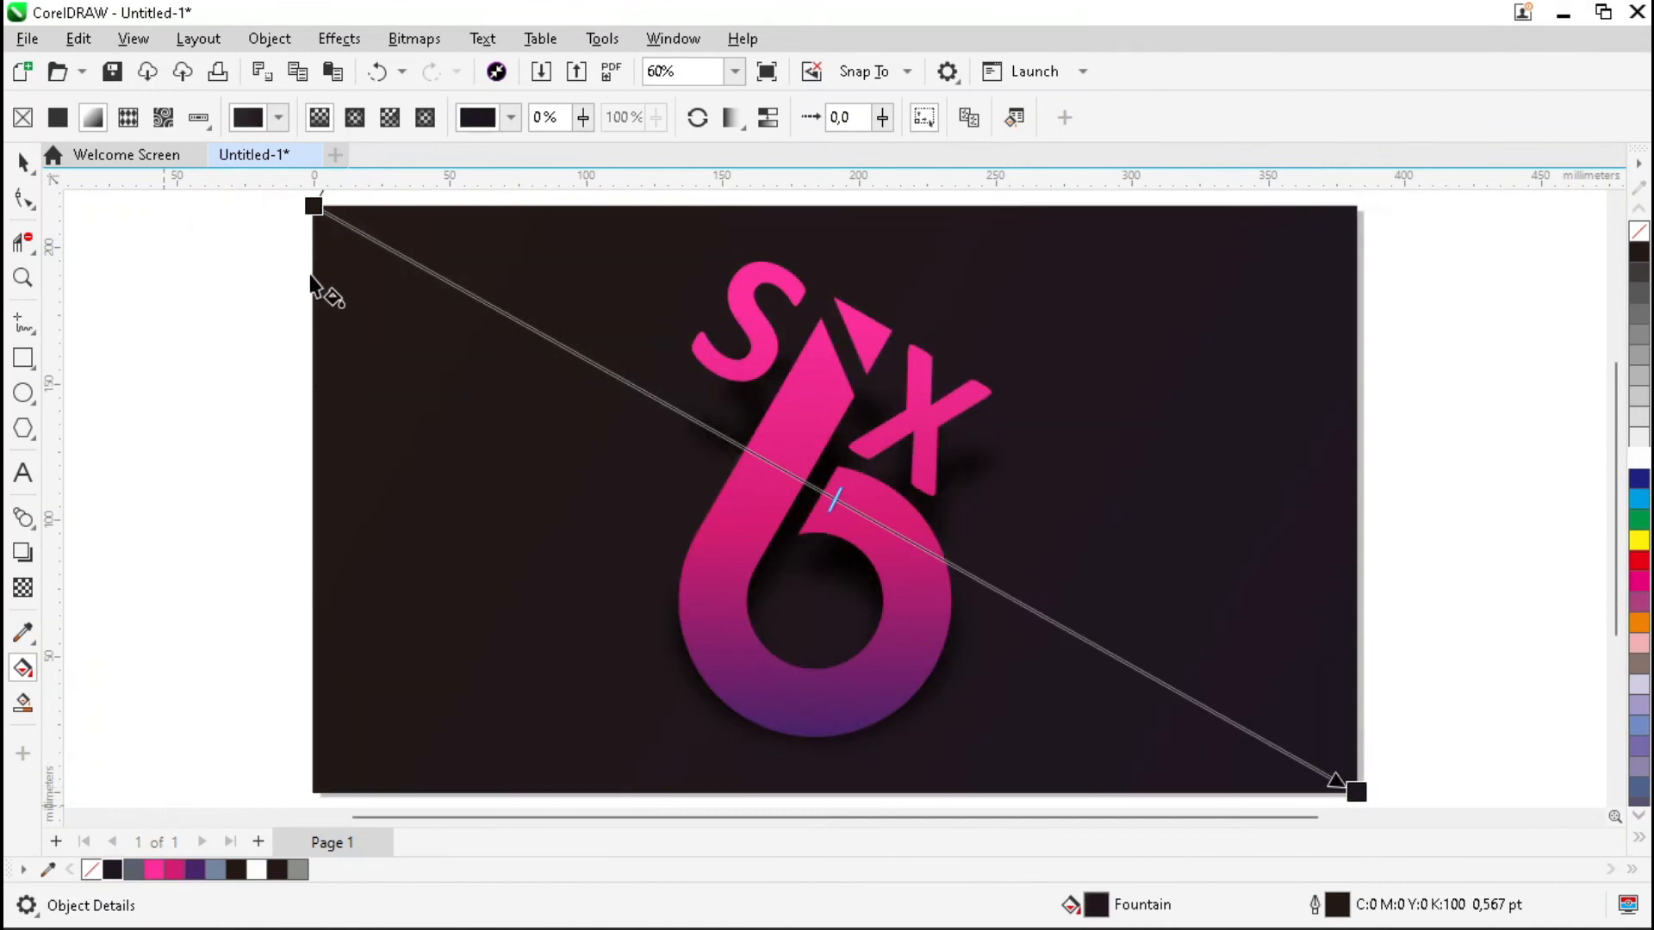
click(315, 207)
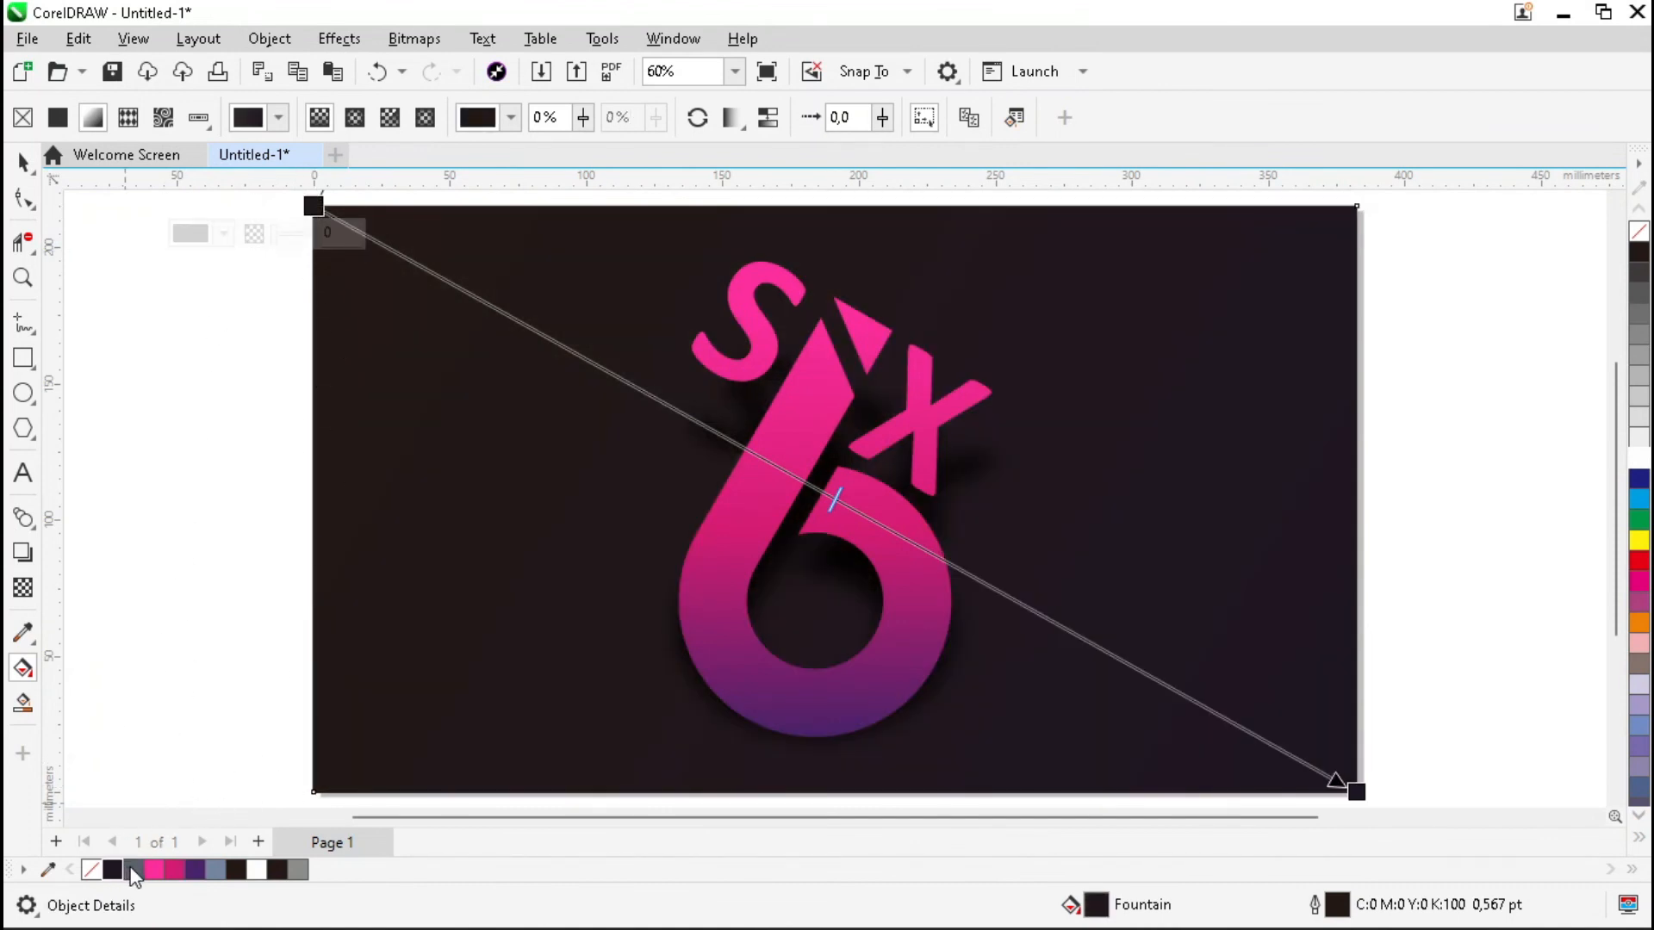
click(132, 870)
click(189, 545)
key(space)
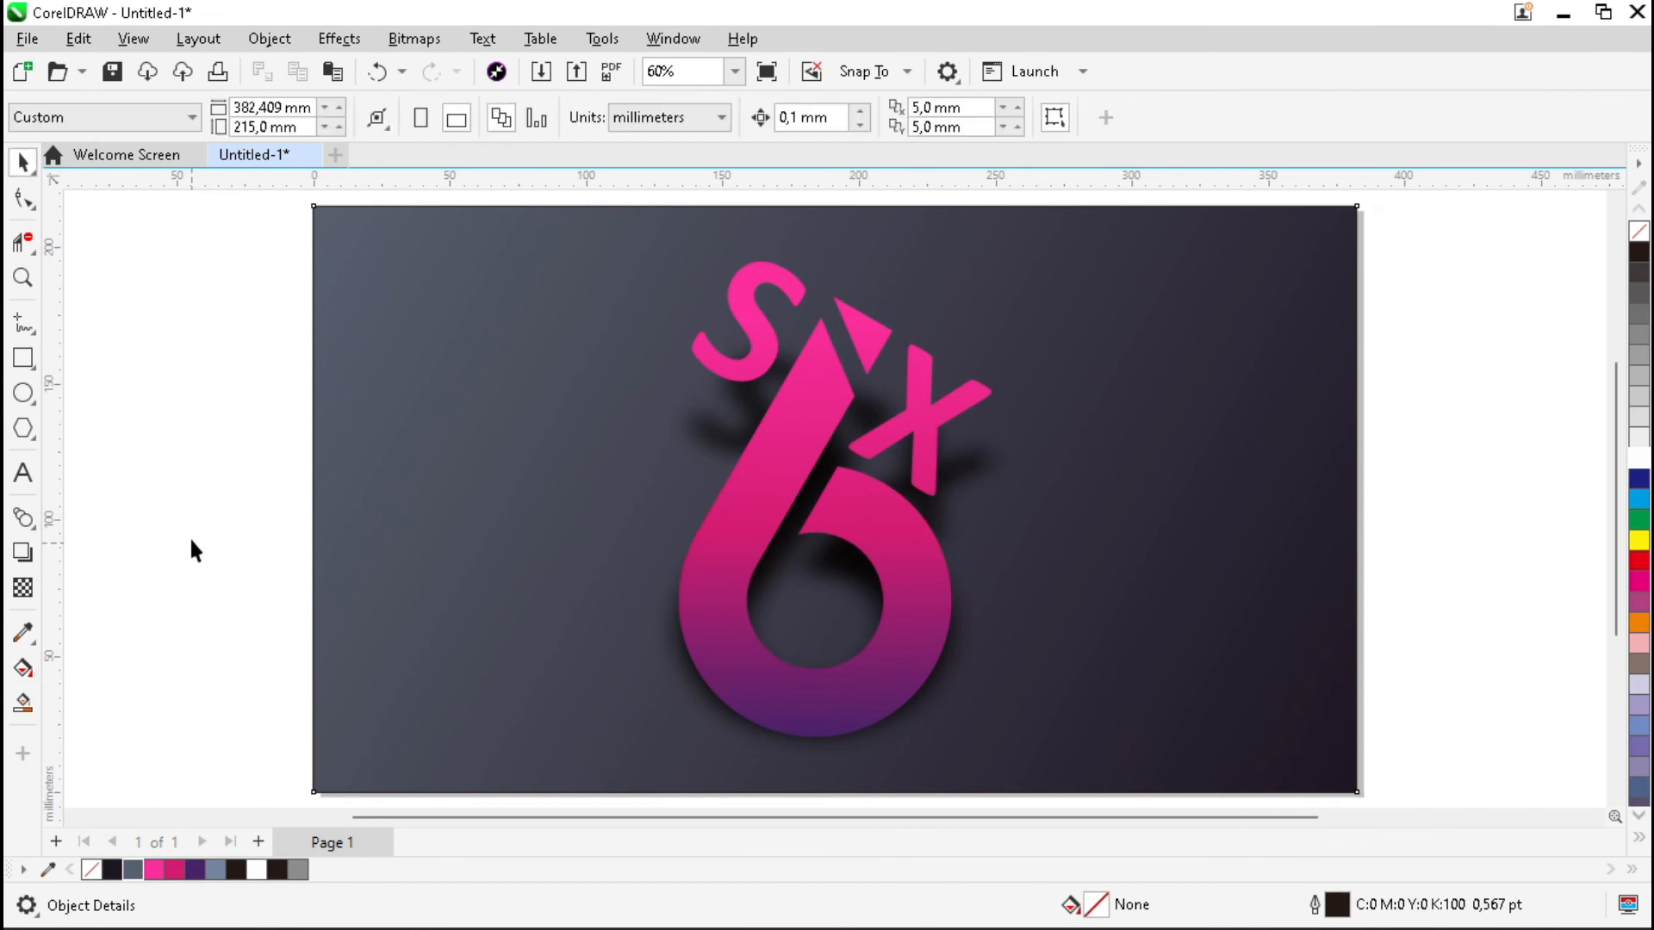
- Zoom in on the background rectangle and preview the finished logo in full screen
key(z)
drag(325, 215, 1349, 784)
key(space)
key(F9)
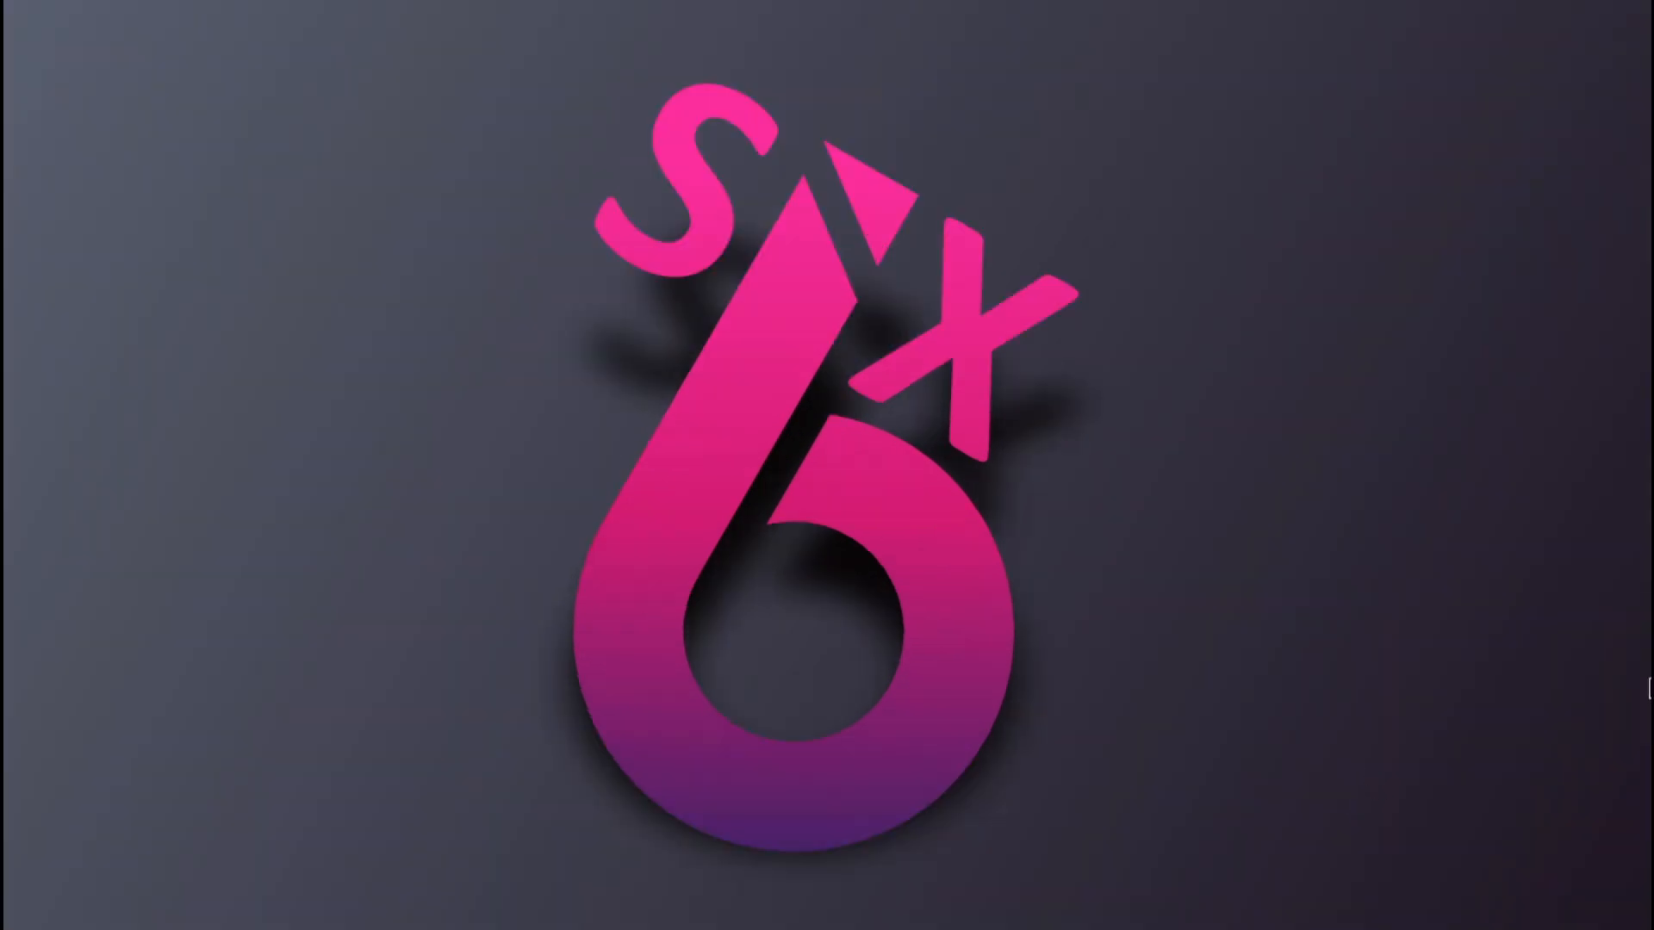